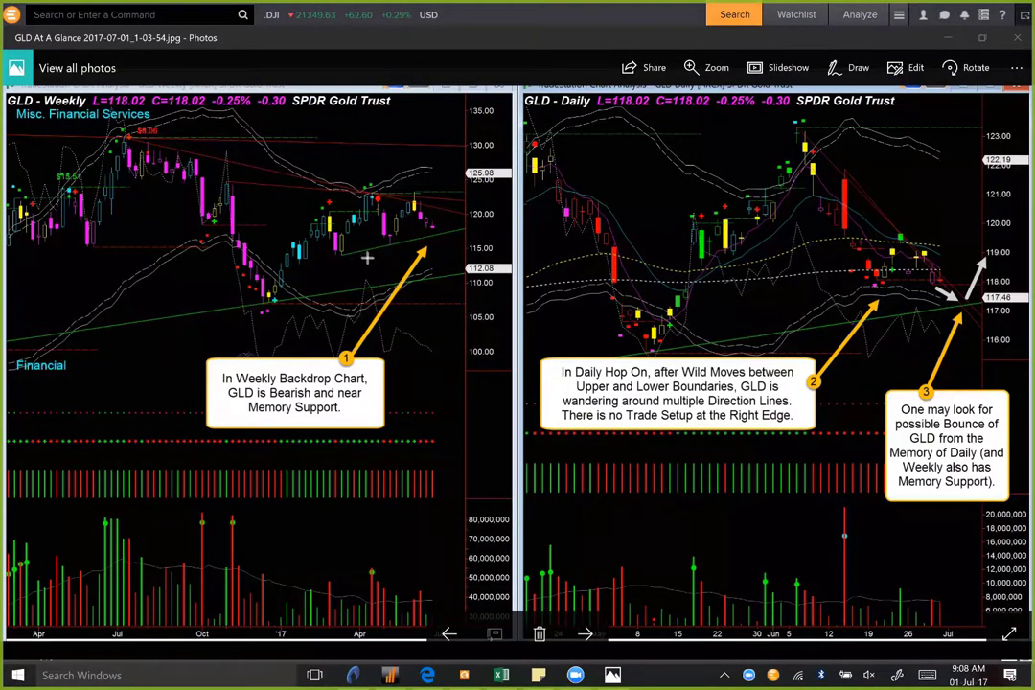
Annotate the GLD charts with arrows along the weekly and daily memory support lines and the daily swings between upper and lower boundaries
left_click_drag(357, 254, 470, 230)
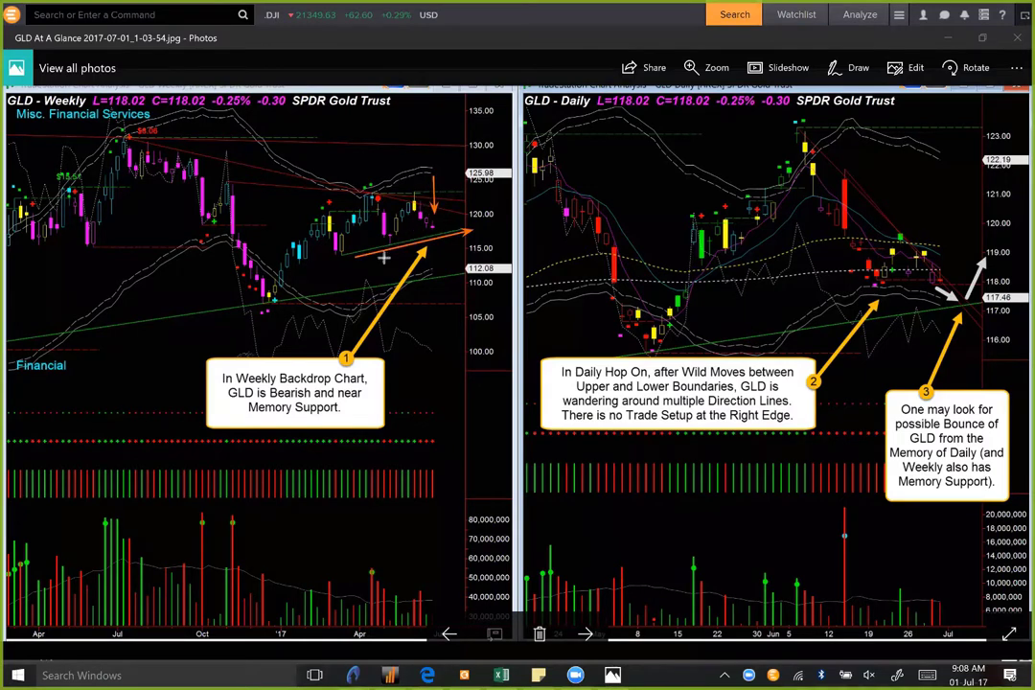
left_click_drag(430, 253, 469, 234)
mouse_move(565, 139)
left_mouse_down()
mouse_move(682, 309)
mouse_move(714, 286)
mouse_move(792, 182)
mouse_move(865, 288)
left_mouse_up()
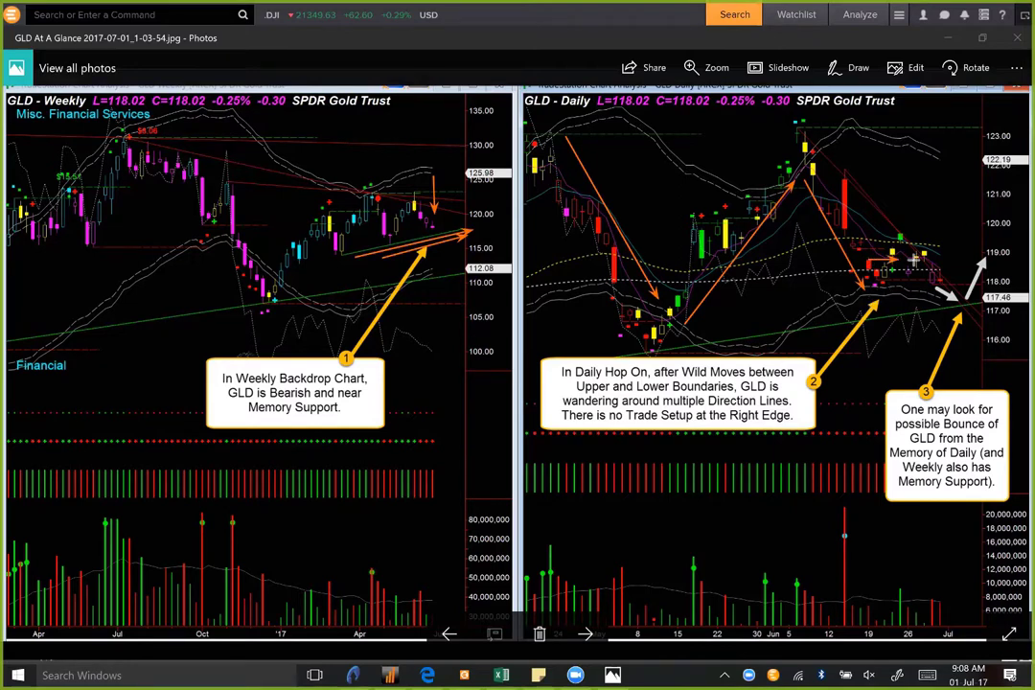
left_click_drag(887, 261, 949, 259)
left_click_drag(881, 265, 903, 226)
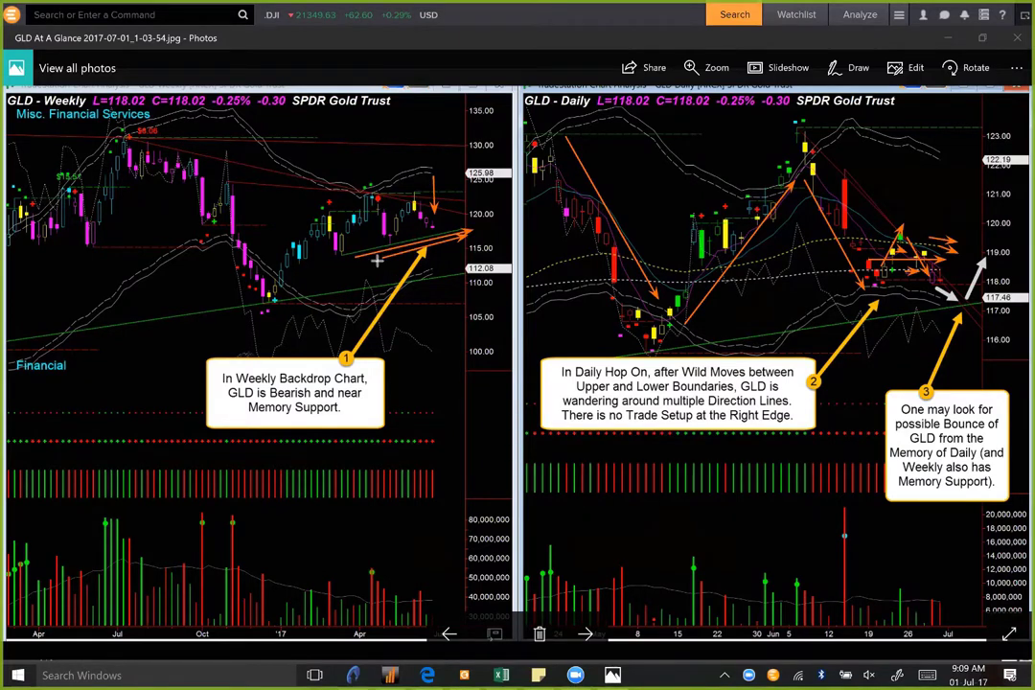
left_click_drag(365, 261, 461, 238)
left_click_drag(882, 324, 974, 311)
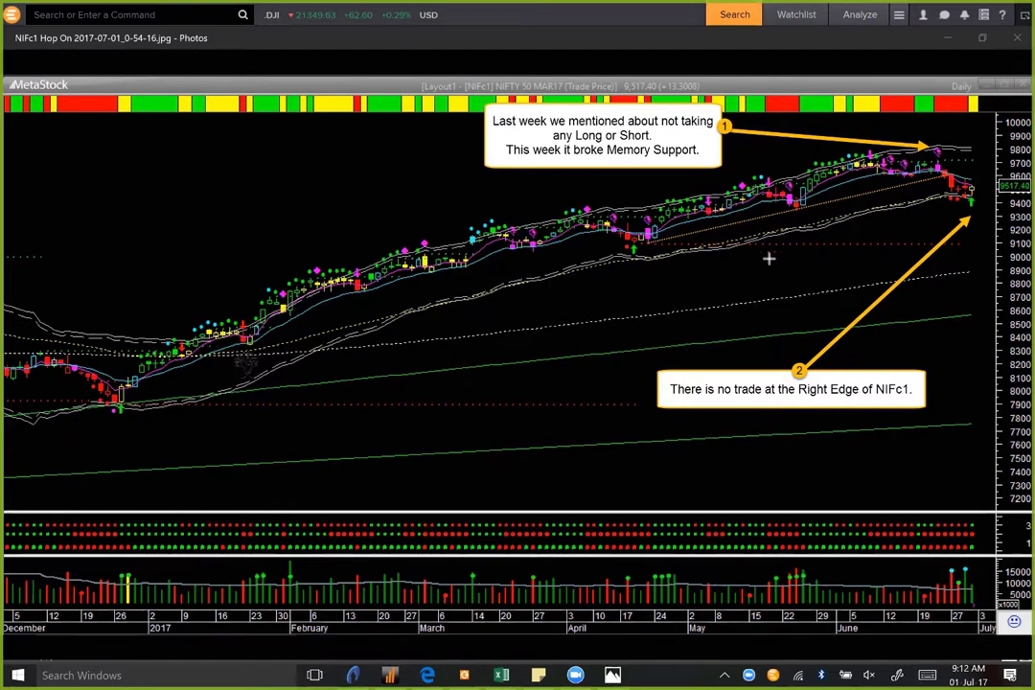
Mark the broken memory support line, the June peak at the upper boundary and the right edge with arrows on the NIFc1 chart
mouse_move(660, 245)
left_mouse_down()
mouse_move(920, 195)
mouse_move(943, 180)
left_mouse_up()
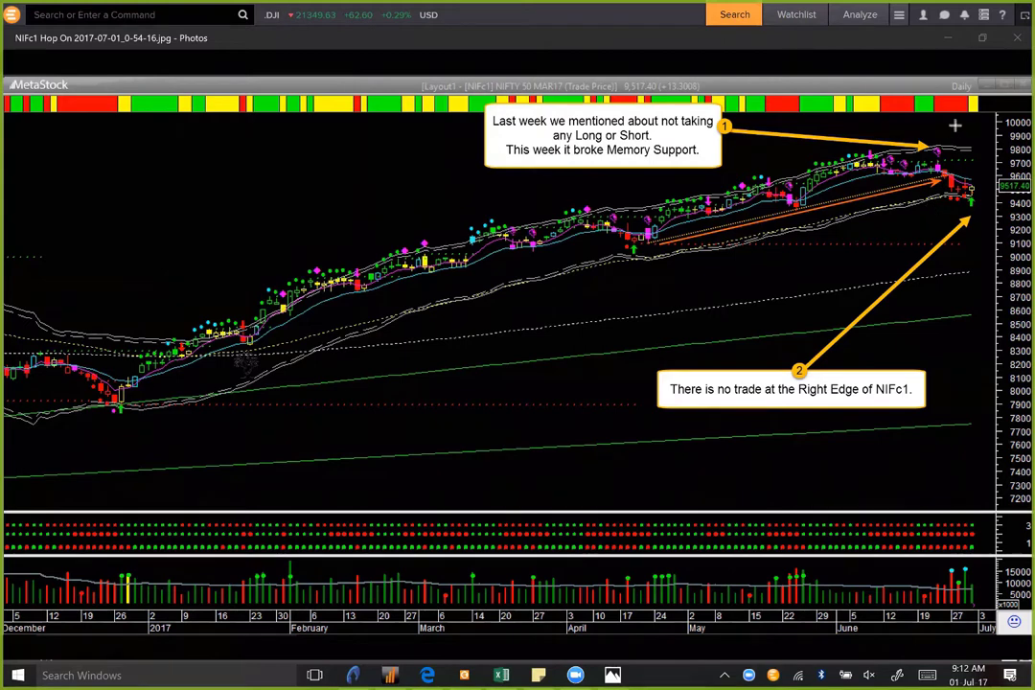
left_click_drag(953, 127, 942, 146)
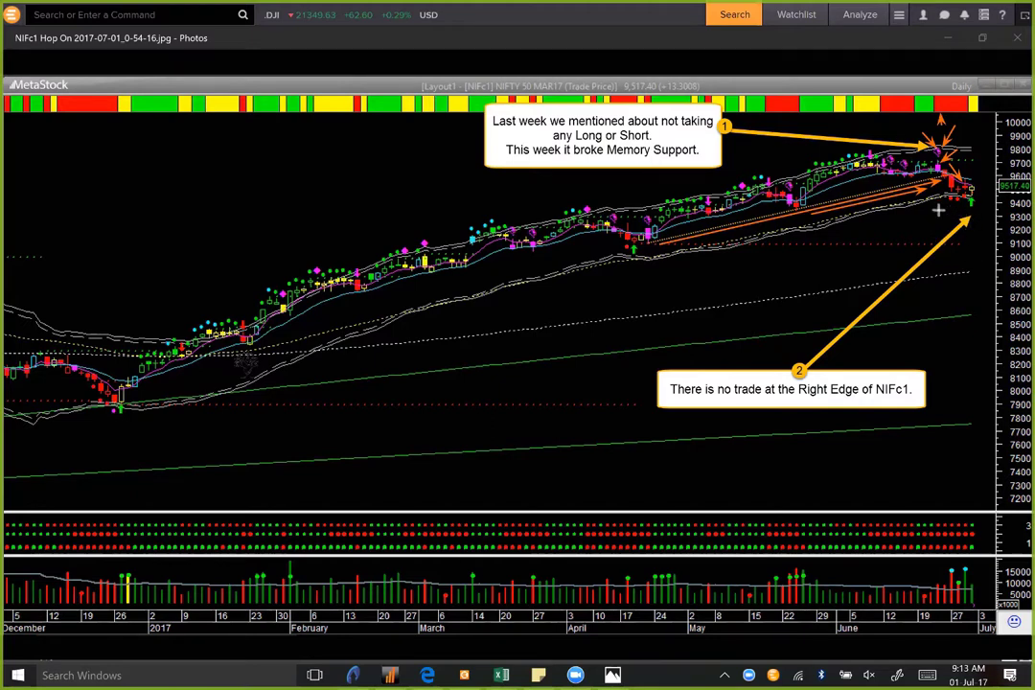
left_click_drag(909, 223, 968, 209)
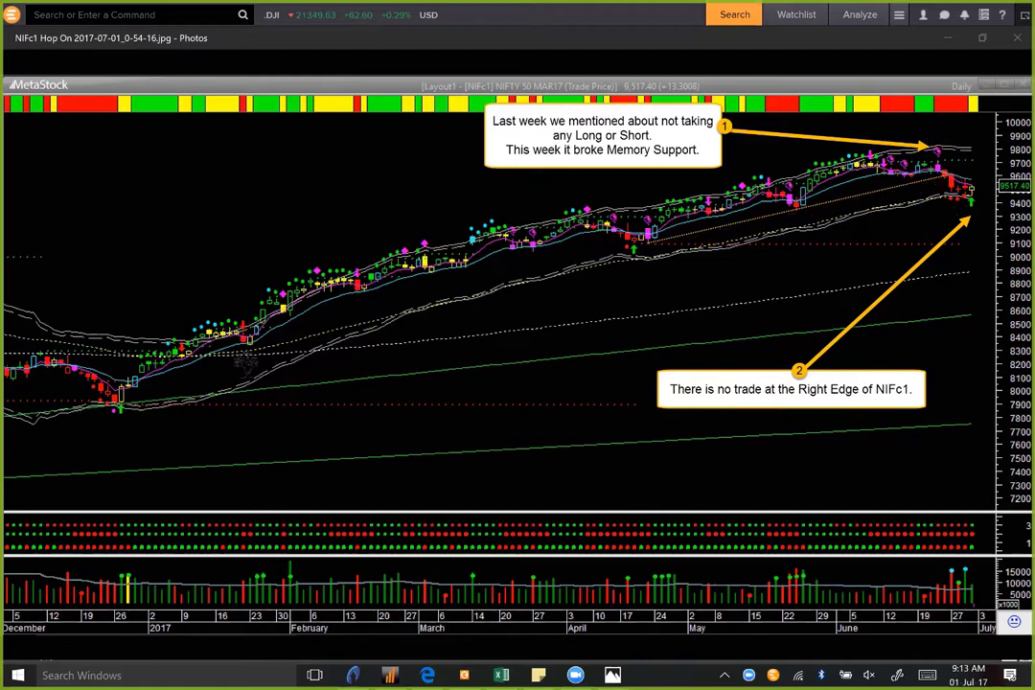
Show the SGD Hop On image and mark the late-June short entry area and the lower support with arrows
key("Right")
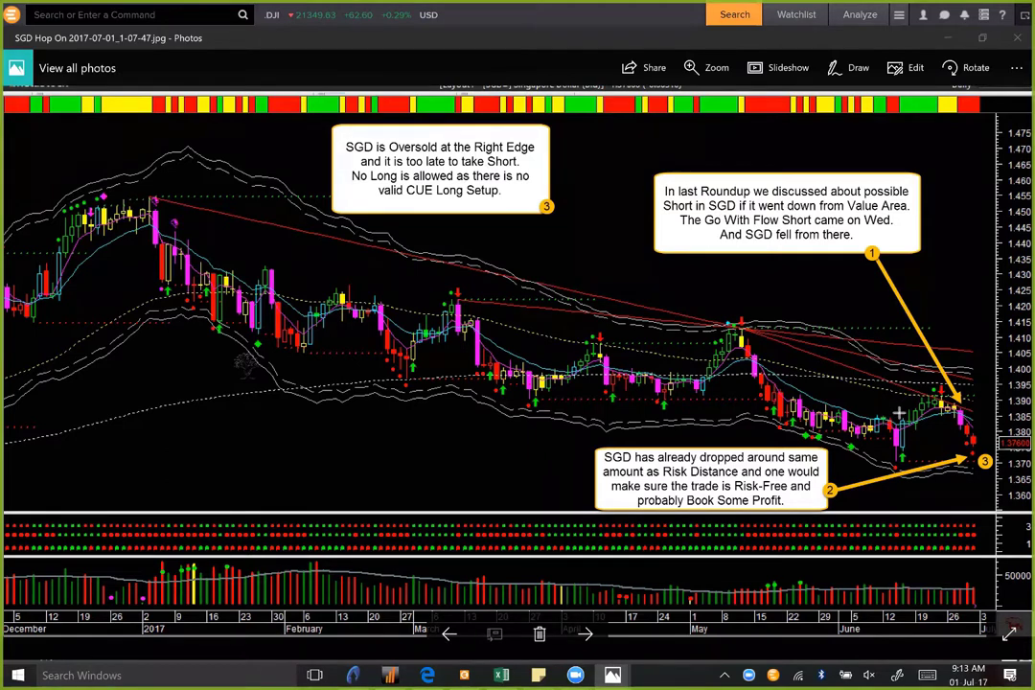
mouse_move(902, 410)
left_mouse_down()
mouse_move(929, 387)
mouse_move(984, 402)
left_mouse_up()
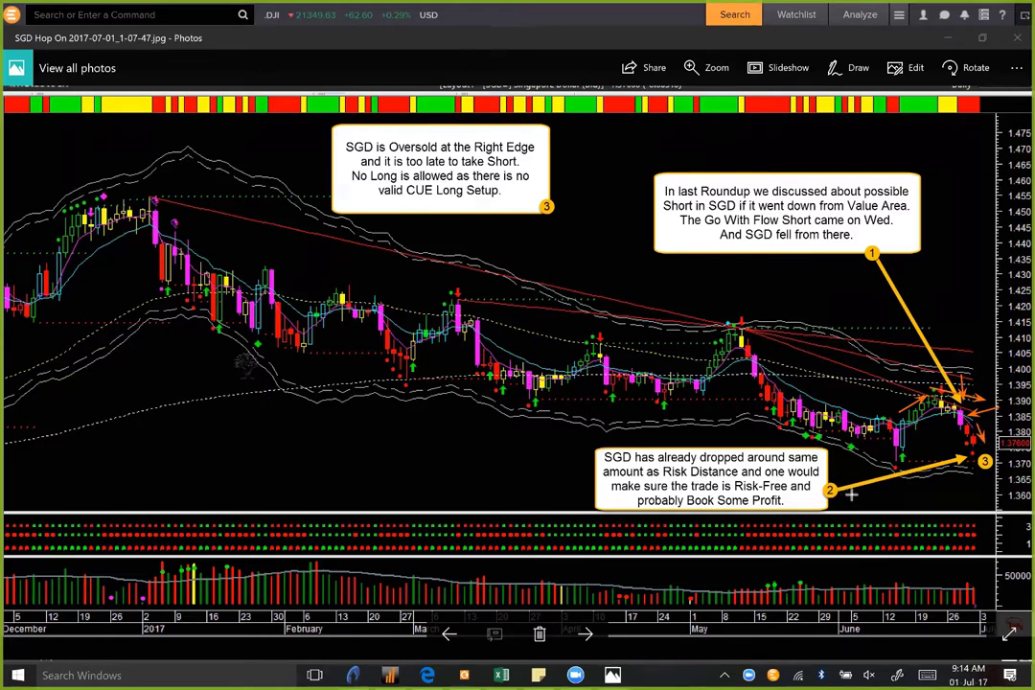
mouse_move(859, 495)
left_mouse_down()
mouse_move(958, 479)
mouse_move(972, 467)
left_mouse_up()
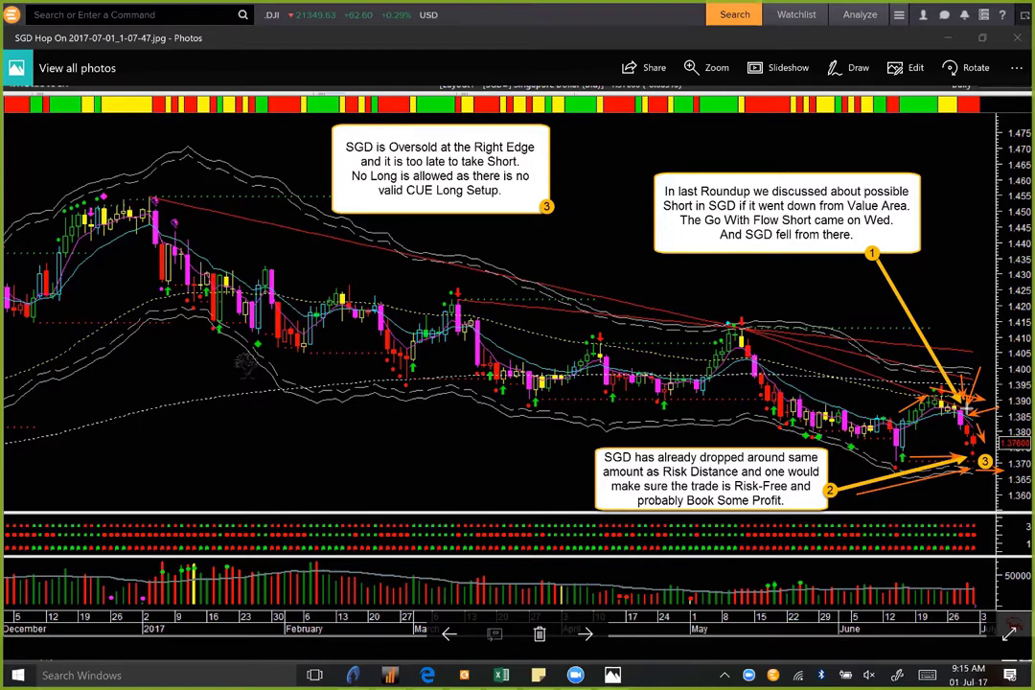
key("Right")
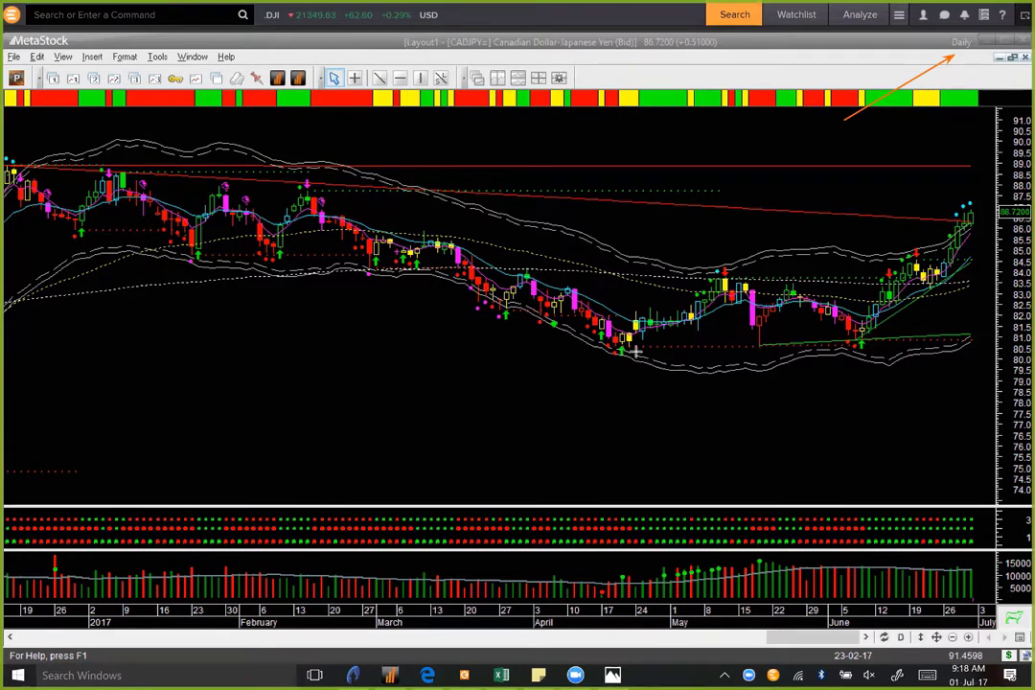
Draw arrows on the CADJPY daily chart along the memory support below the April to June lows and at each touch and bounce
left_click_drag(634, 351, 874, 353)
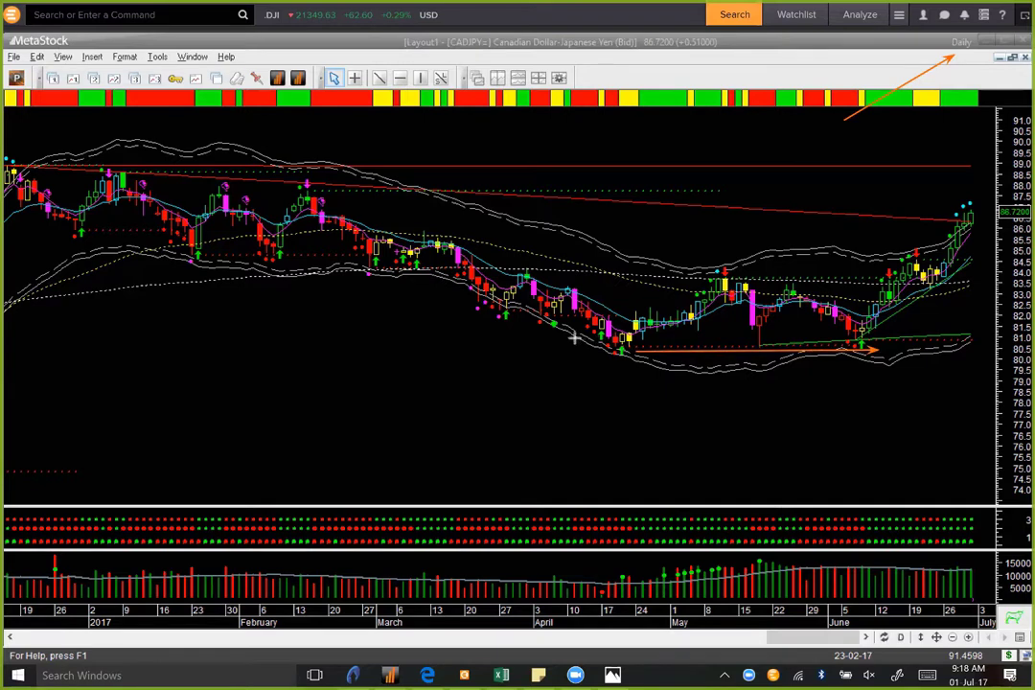
mouse_move(574, 337)
left_mouse_down()
mouse_move(744, 335)
mouse_move(761, 348)
left_mouse_up()
left_click_drag(829, 328, 863, 349)
left_click_drag(763, 347, 774, 332)
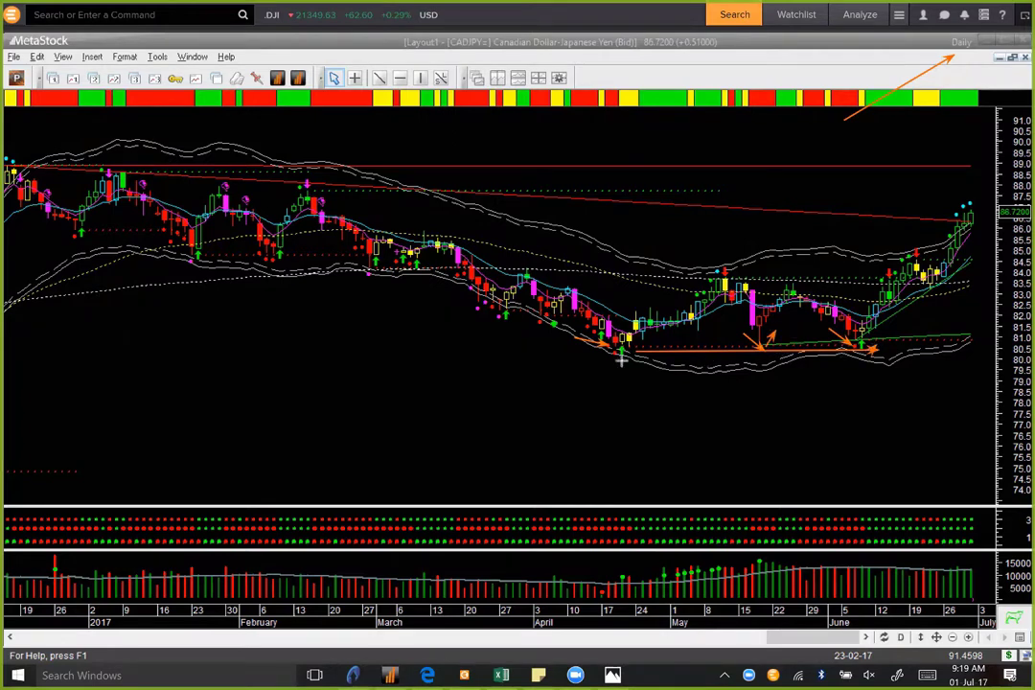
left_click_drag(624, 359, 647, 345)
Point arrows at the early-June CADJPY reversal candles, support line and following price swings, and erase the annotations
left_click_drag(817, 405, 856, 347)
left_click_drag(916, 403, 870, 354)
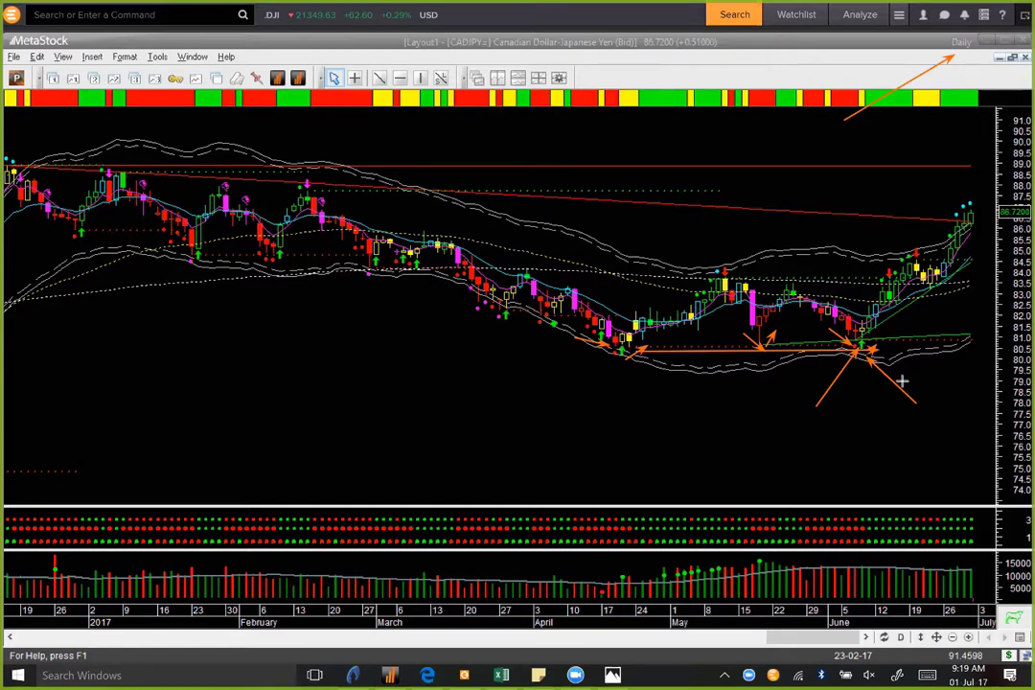
left_click_drag(917, 354, 867, 334)
left_click_drag(947, 336, 875, 330)
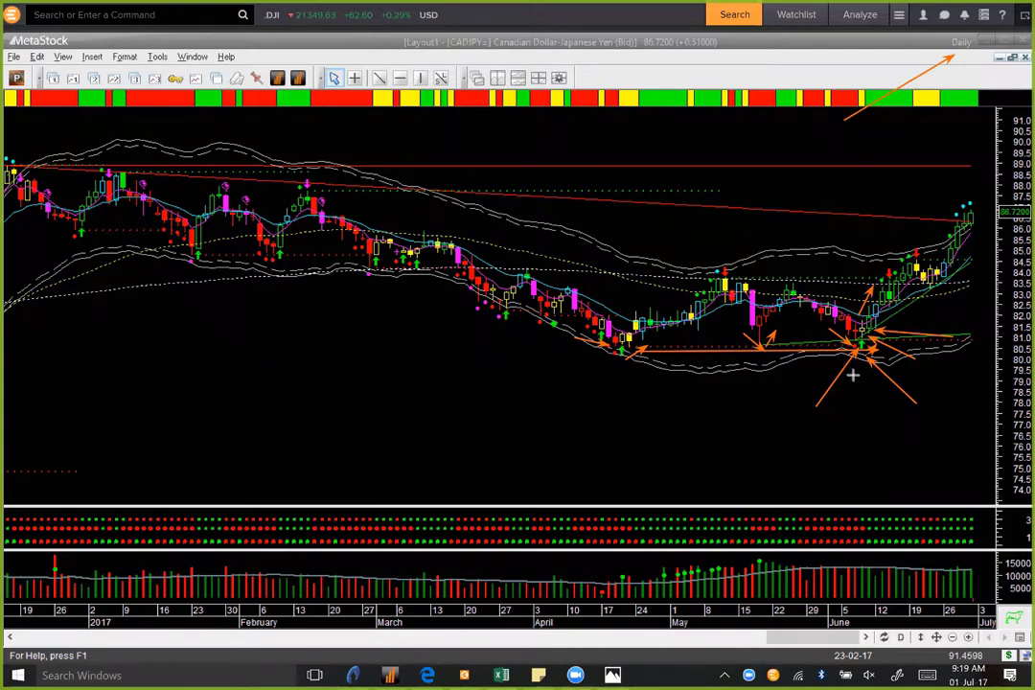
left_click_drag(688, 358, 812, 357)
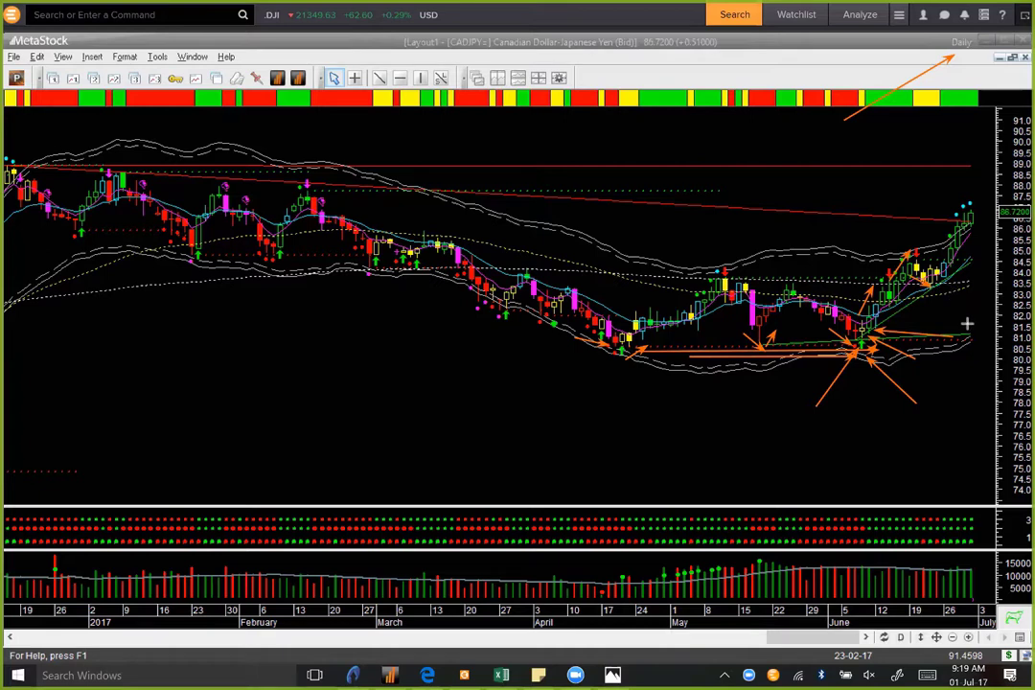
left_click_drag(951, 279, 967, 301)
key("e")
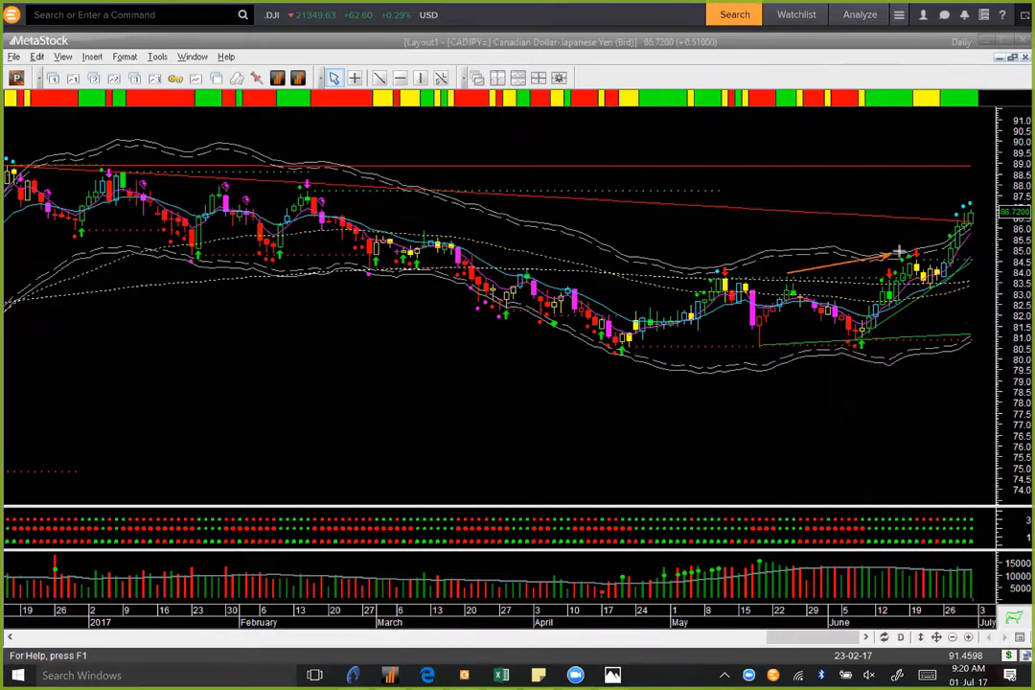
Mark the mid-June CADJPY upper boundary and the pullback to the rising green line with arrows, and clear the drawings
left_click_drag(786, 273, 896, 251)
left_click_drag(880, 338, 945, 278)
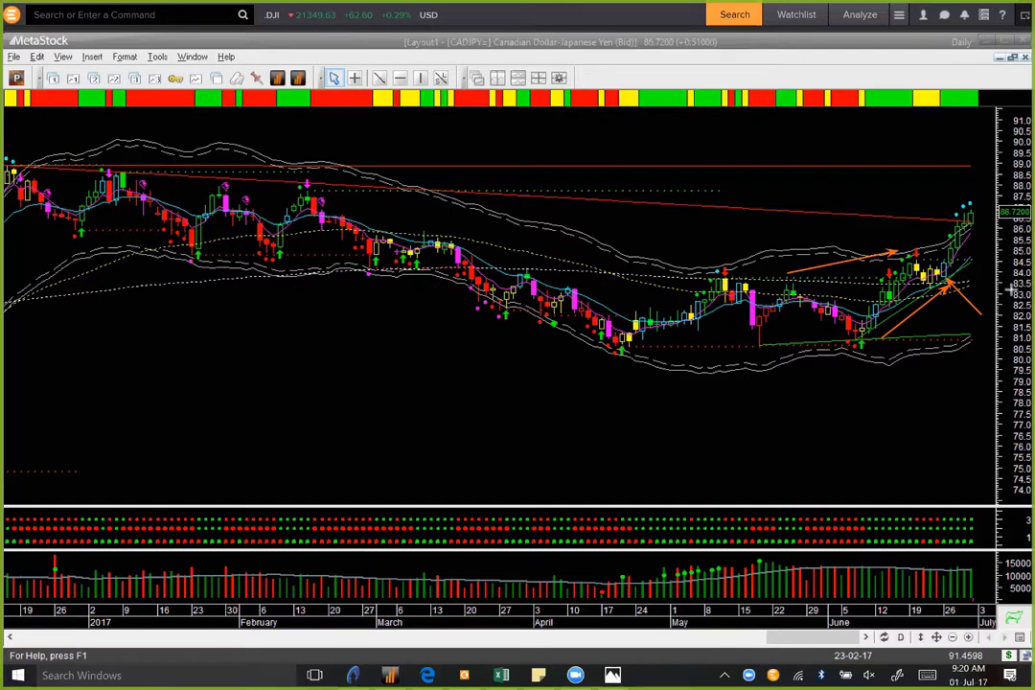
left_click_drag(1008, 288, 947, 275)
key("Delete")
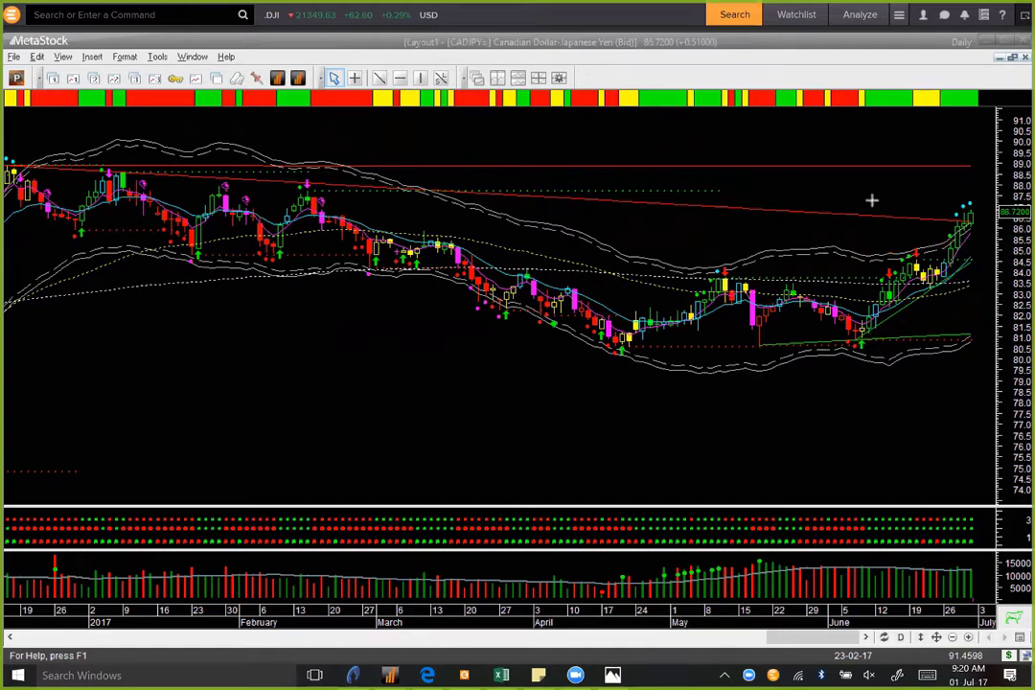
Mark the descending red resistance line and the latest CADJPY candles at the right edge with arrows, including a possible drop
left_click_drag(933, 182, 964, 198)
left_click_drag(838, 206, 928, 215)
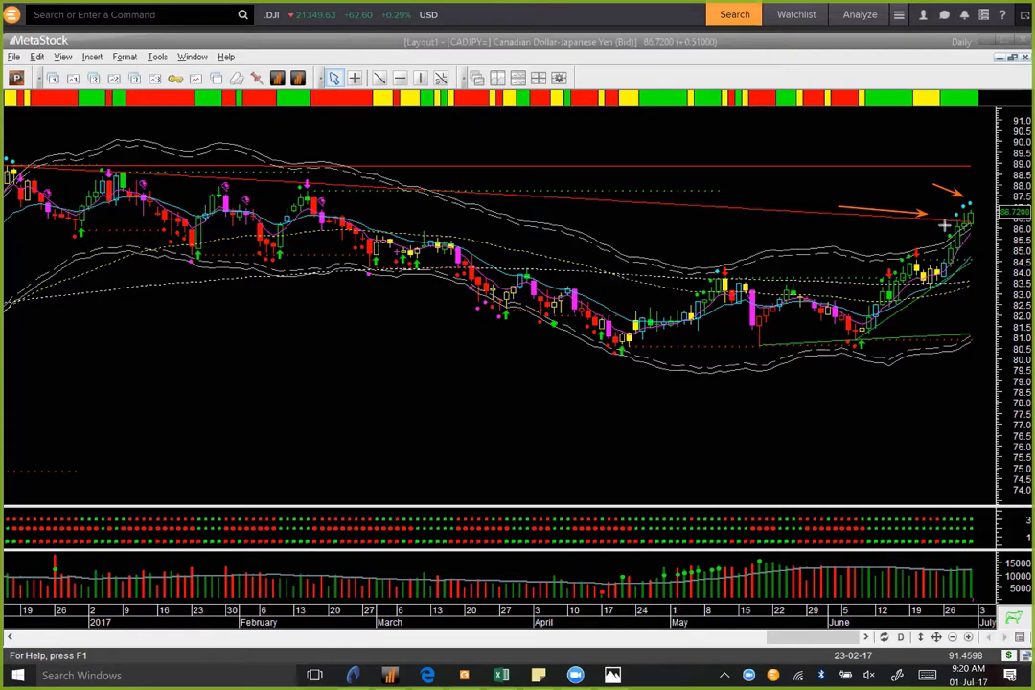
left_click_drag(944, 226, 963, 203)
left_click_drag(986, 186, 971, 201)
left_click_drag(980, 217, 985, 237)
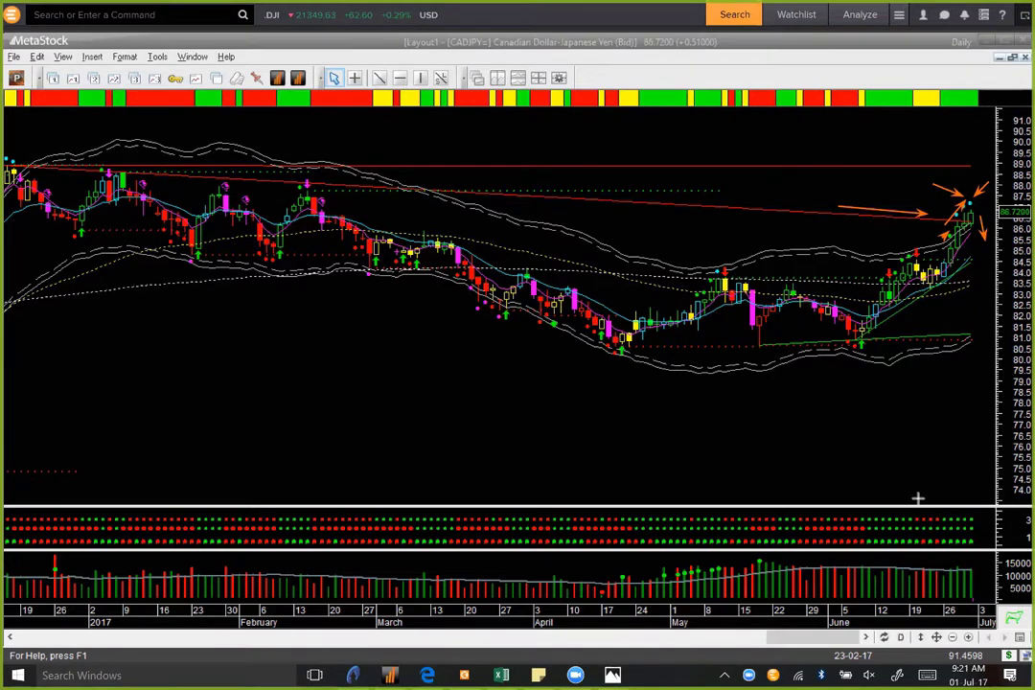
Point arrows at the latest CADJPY volume bar and along the rising support line, clear the annotations and leave drawing mode
left_click_drag(919, 489, 966, 561)
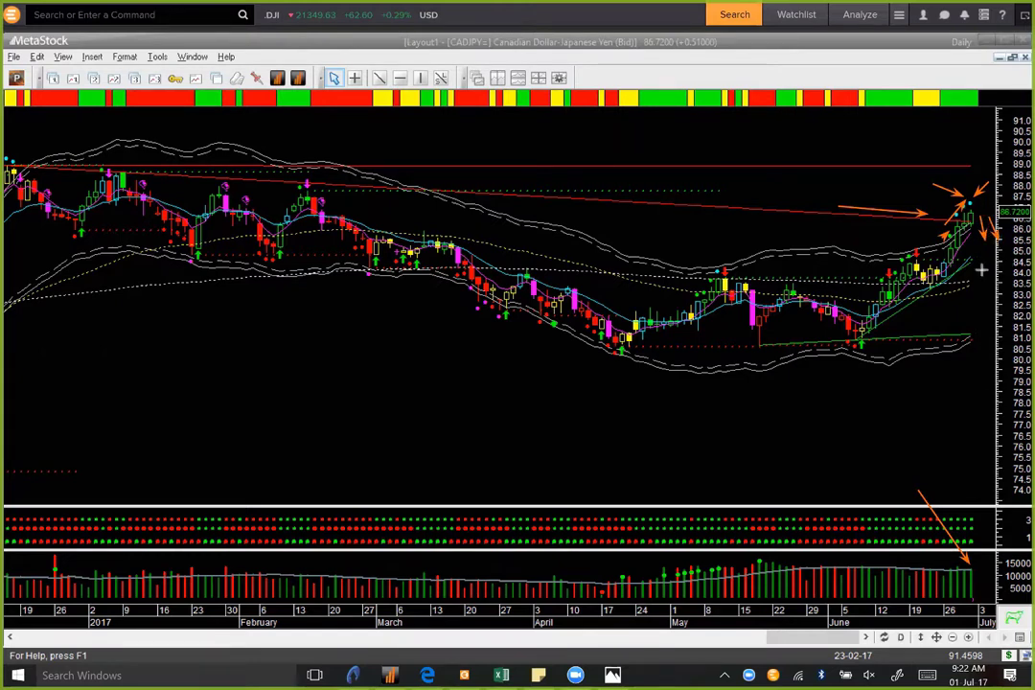
left_click_drag(905, 327, 987, 263)
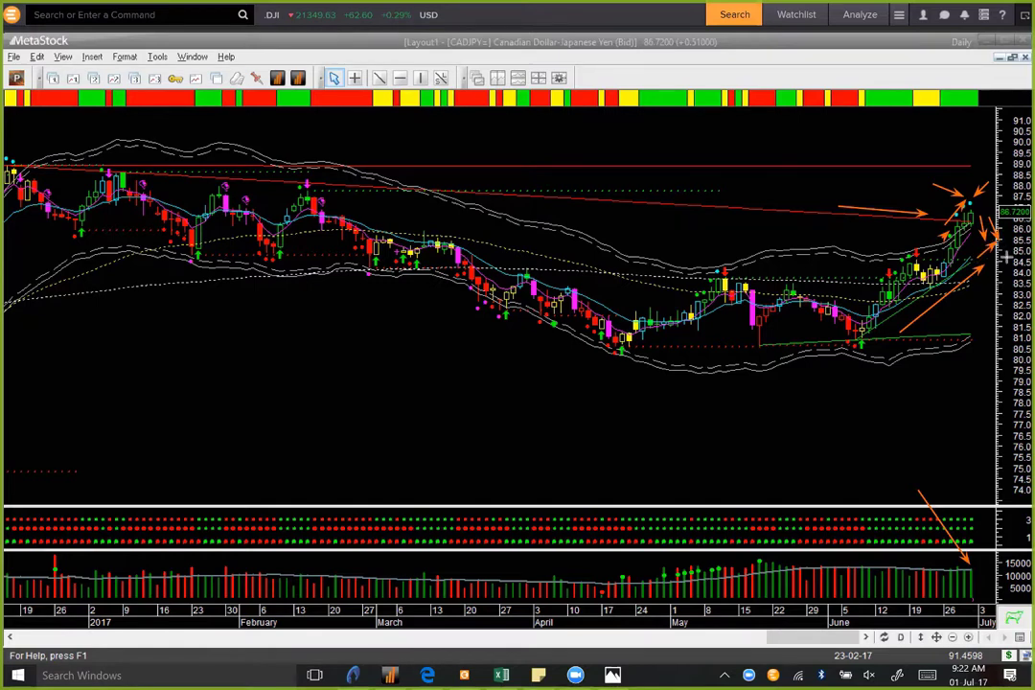
key("Escape")
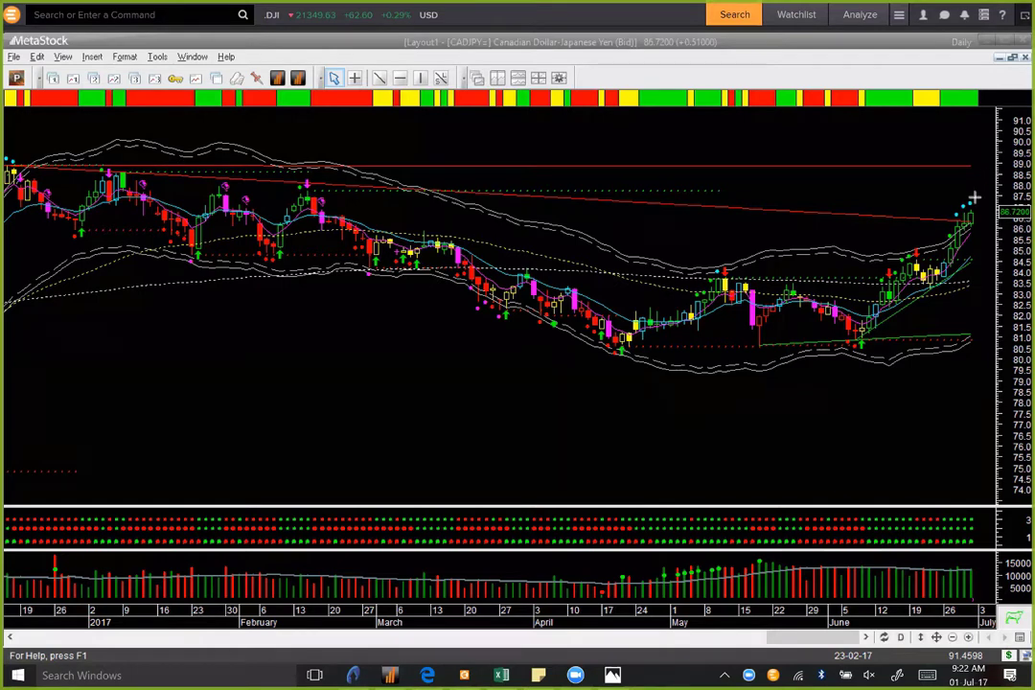
left_click(974, 198)
key("Escape")
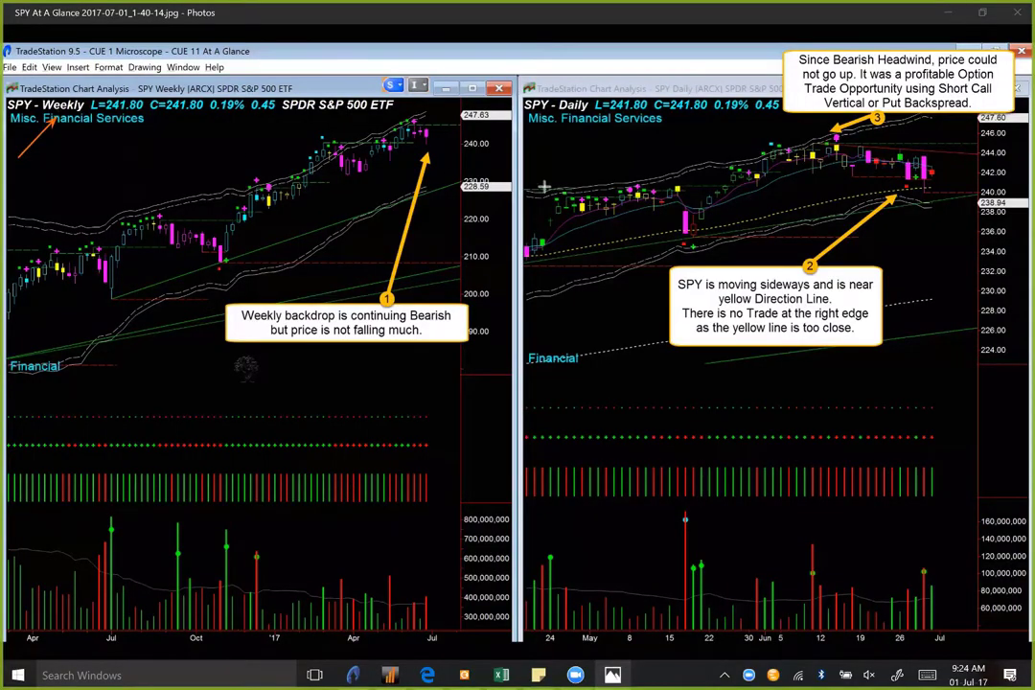
Point to the SPY Daily label, underline the key phrases of the weekly backdrop note and mark the last weekly candle with an arrow
left_click_drag(539, 142, 564, 114)
left_click_drag(277, 329, 424, 329)
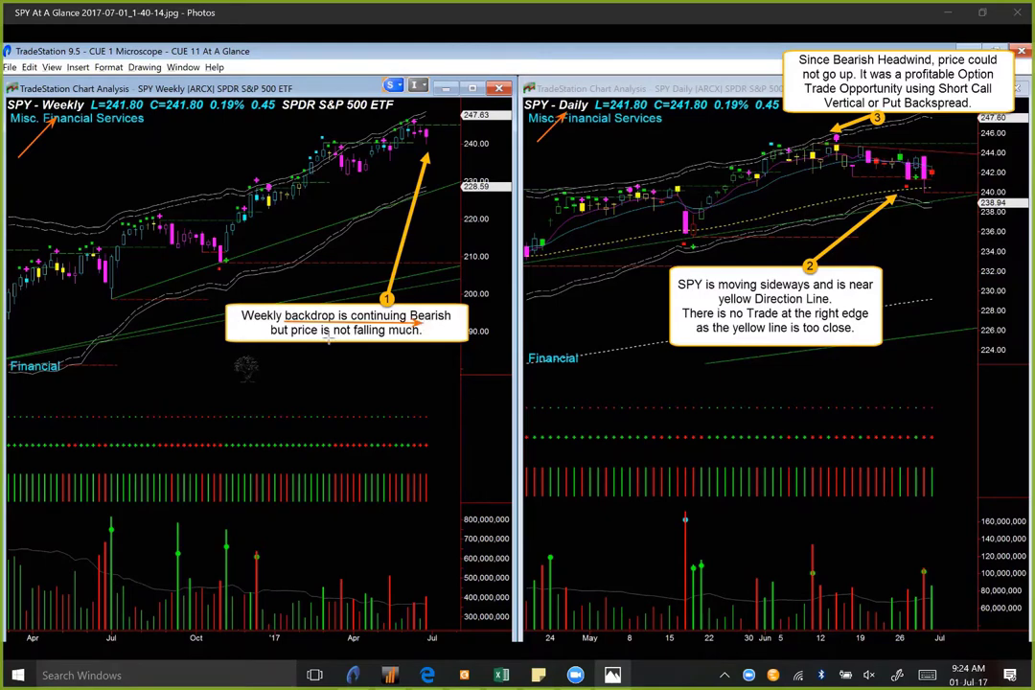
left_click_drag(412, 338, 329, 338)
left_click_drag(458, 148, 434, 138)
Underline the SPY daily note about sideways movement and no trade, and mark the yellow Direction Line and right-edge price with arrows
left_click_drag(720, 299, 869, 297)
mouse_move(755, 304)
left_mouse_down()
mouse_move(865, 303)
mouse_move(868, 318)
left_mouse_up()
left_click_drag(793, 334, 843, 333)
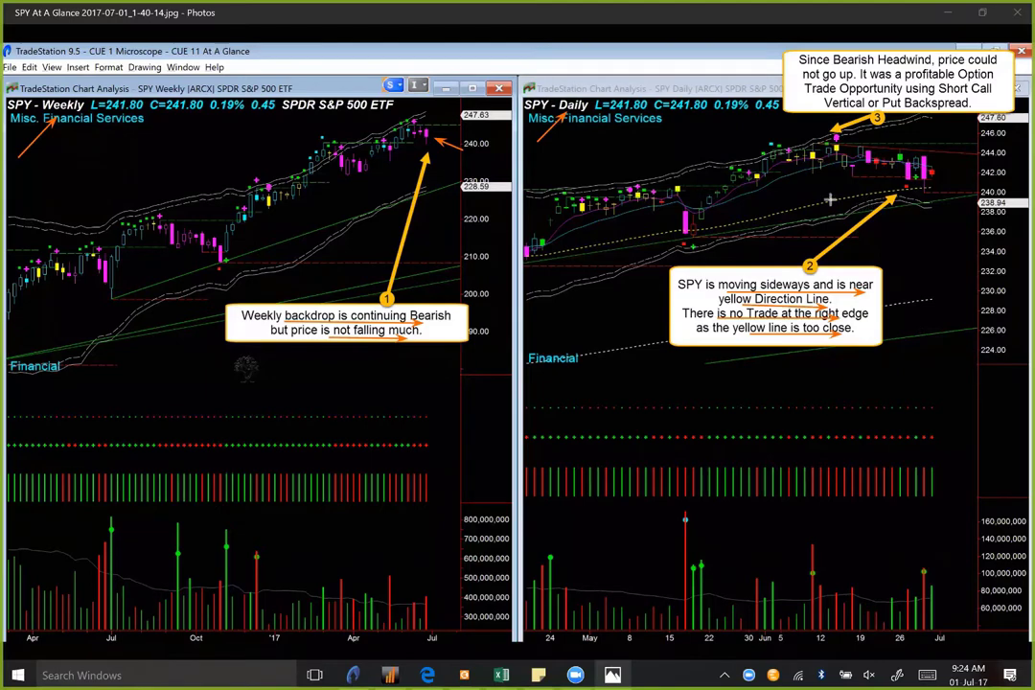
left_click_drag(800, 207, 901, 191)
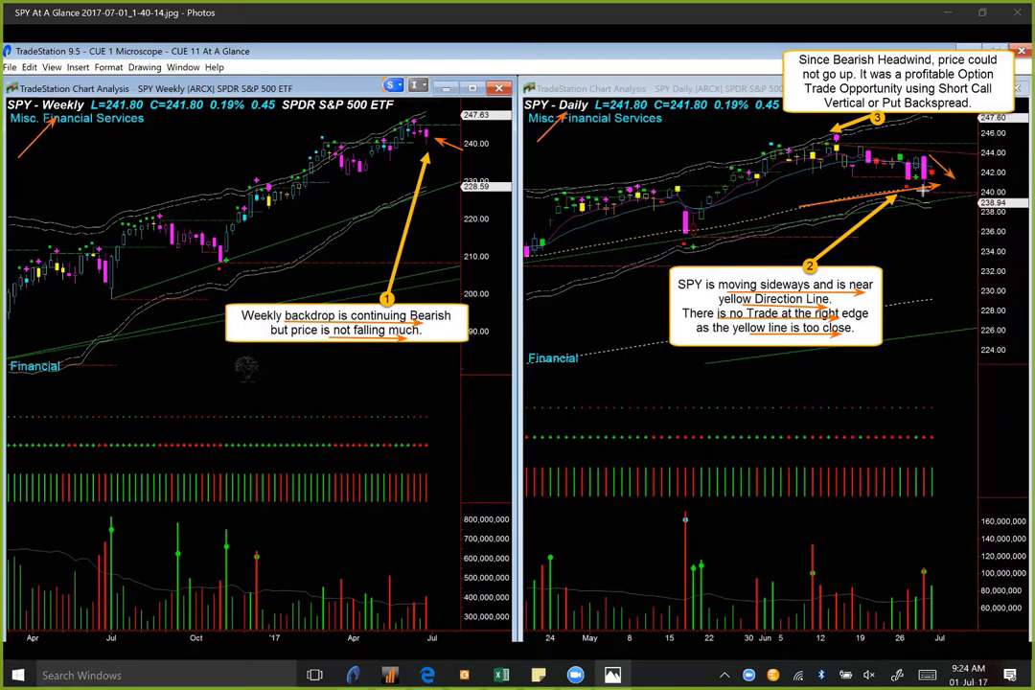
left_click_drag(928, 156, 952, 181)
left_click_drag(944, 182, 978, 220)
Mark the SPY daily peak at callout 3 with arrows and underline "Short Call" and "Put Backspread" in its note
mouse_move(826, 134)
left_mouse_down()
mouse_move(705, 113)
mouse_move(771, 117)
left_mouse_up()
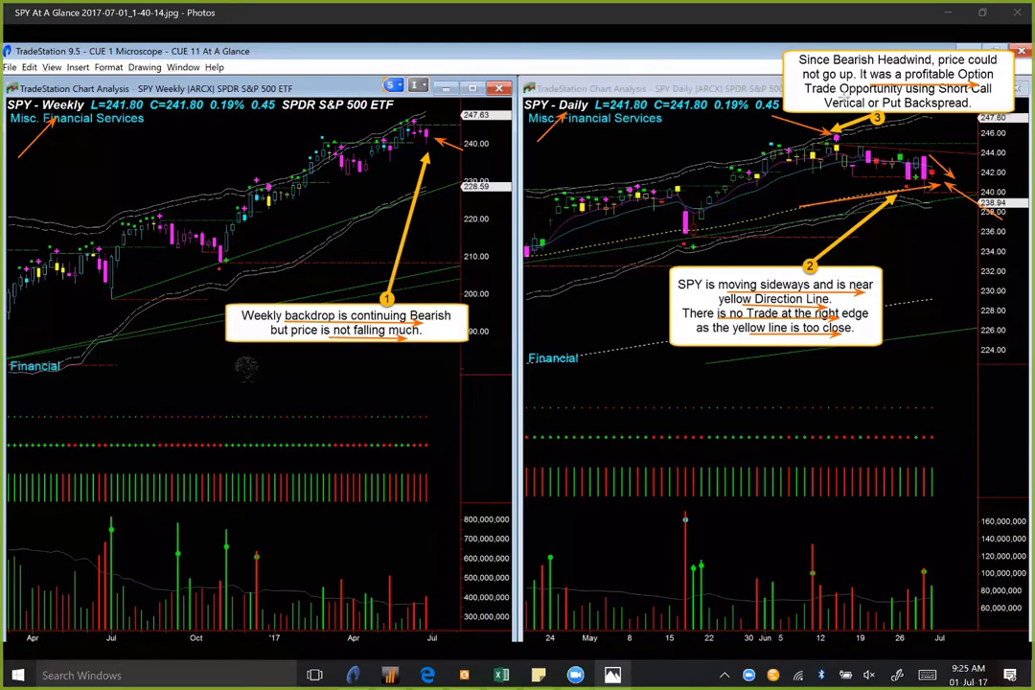
left_click_drag(805, 94, 970, 94)
left_click_drag(885, 111, 966, 113)
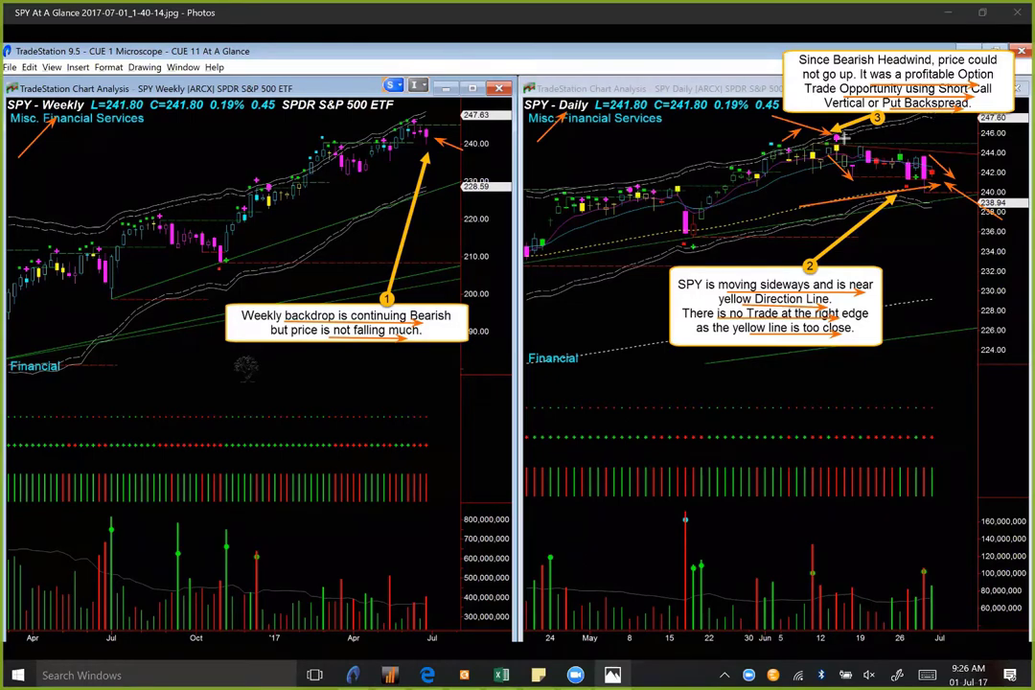
left_click_drag(846, 137, 885, 138)
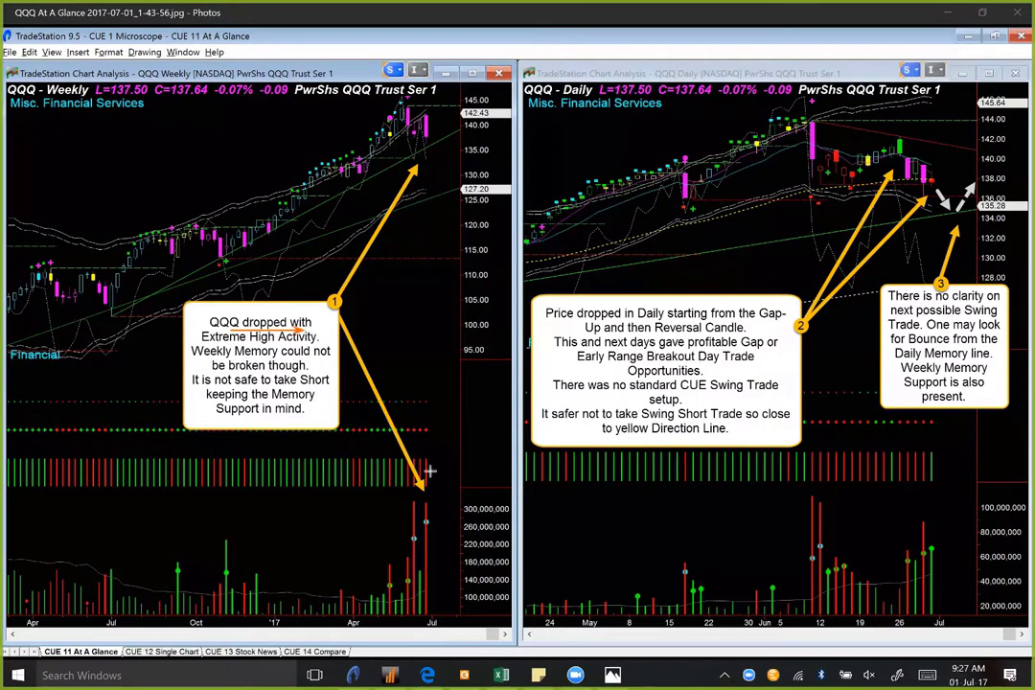
Mark the tallest recent volume bars on the QQQ weekly chart with arrows
left_click_drag(449, 509, 432, 529)
left_click_drag(366, 520, 403, 539)
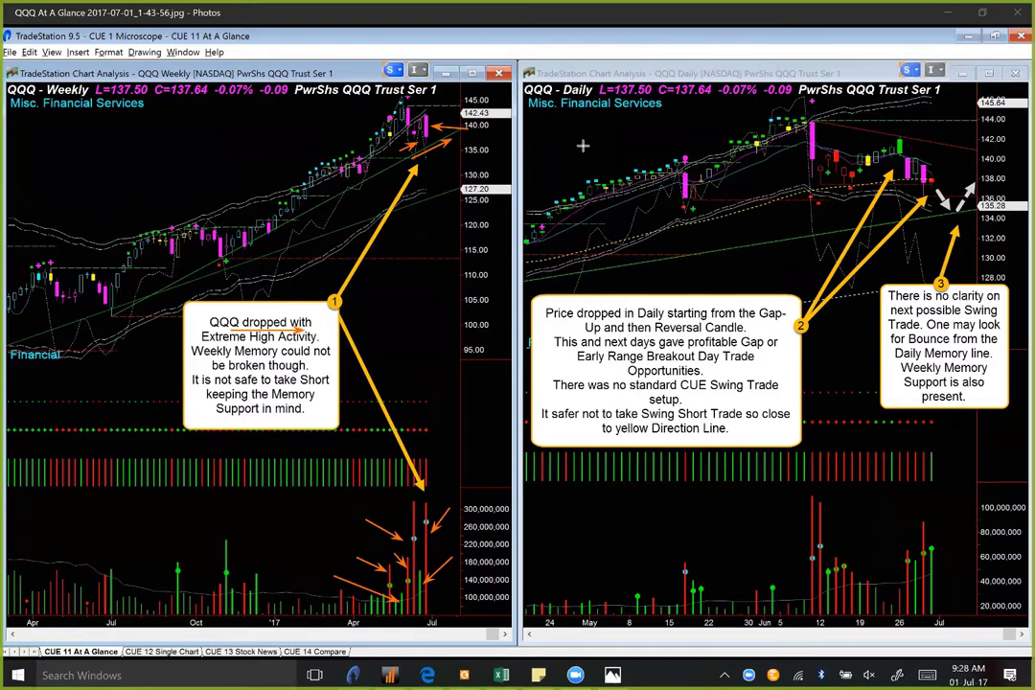
Point to the QQQ Daily label, underline the gap-up and Reversal Candle text, and mark the late-June peak and drop with arrows
left_click_drag(594, 99, 582, 145)
left_click_drag(618, 320, 766, 319)
left_click_drag(655, 334, 747, 334)
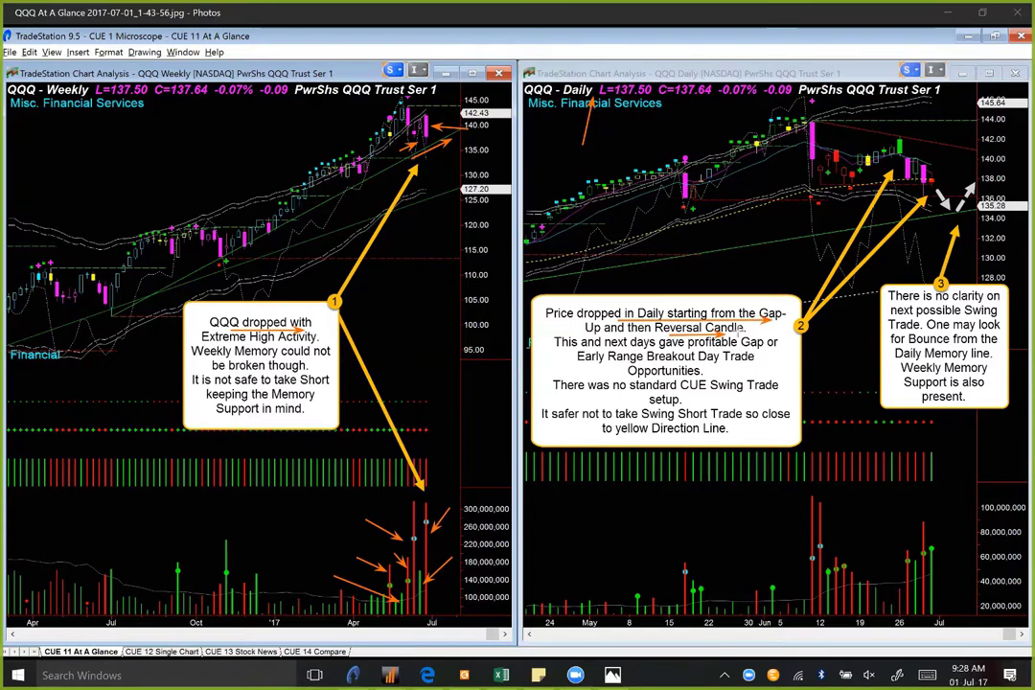
left_click_drag(943, 119, 913, 140)
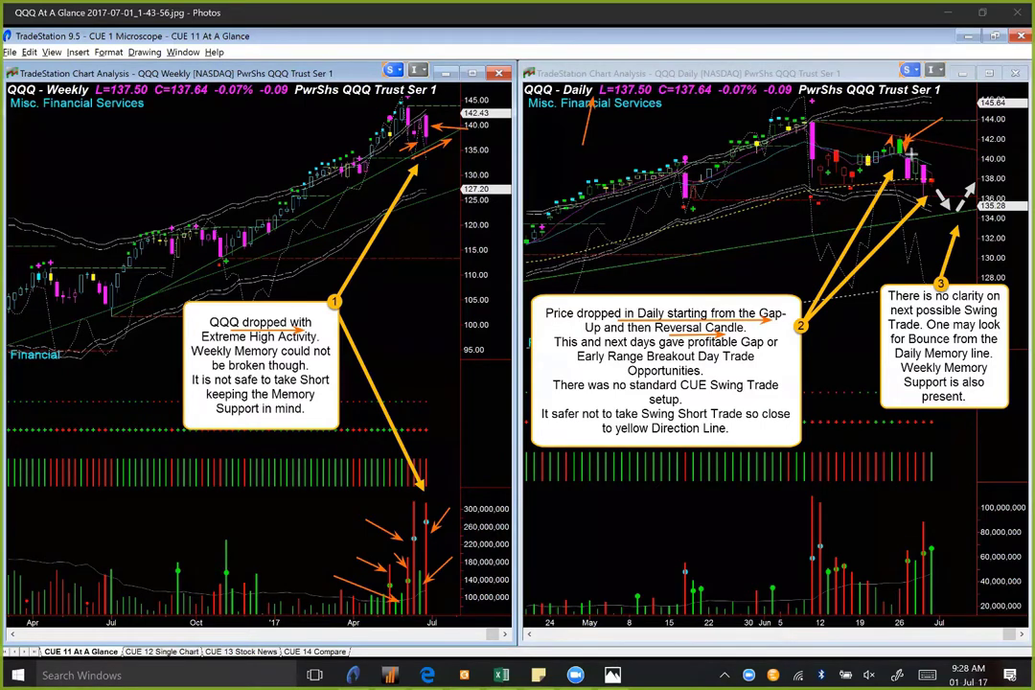
left_click_drag(909, 152, 949, 171)
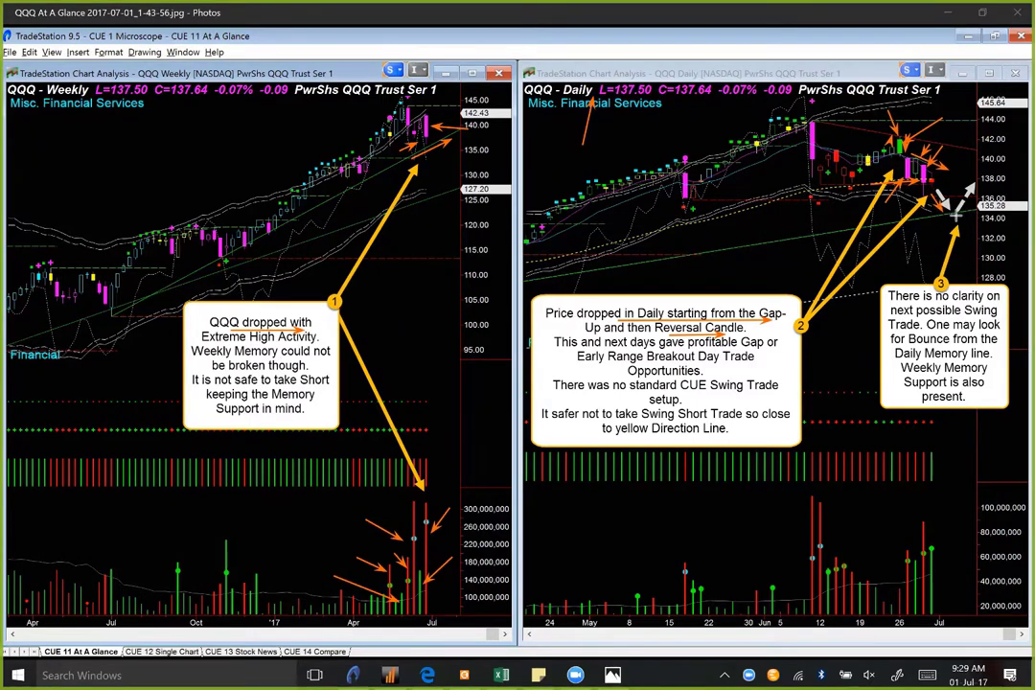
Mark the QQQ daily Memory line bounce and the QQQ weekly Memory support with arrows, and erase the drawings
left_click_drag(951, 219, 980, 213)
left_click_drag(409, 169, 469, 139)
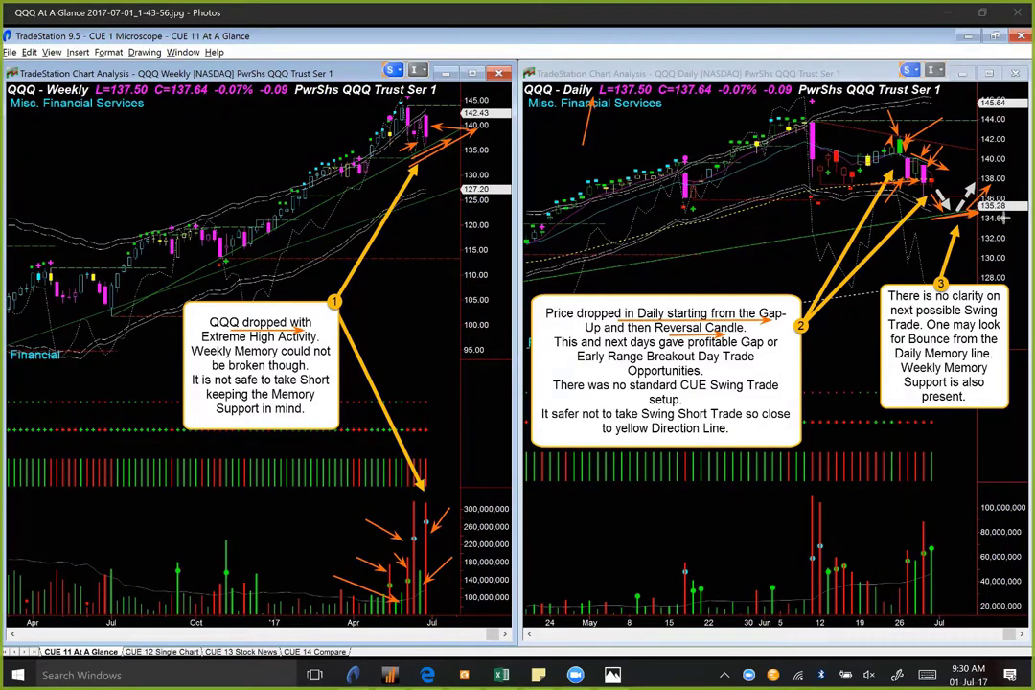
key("e")
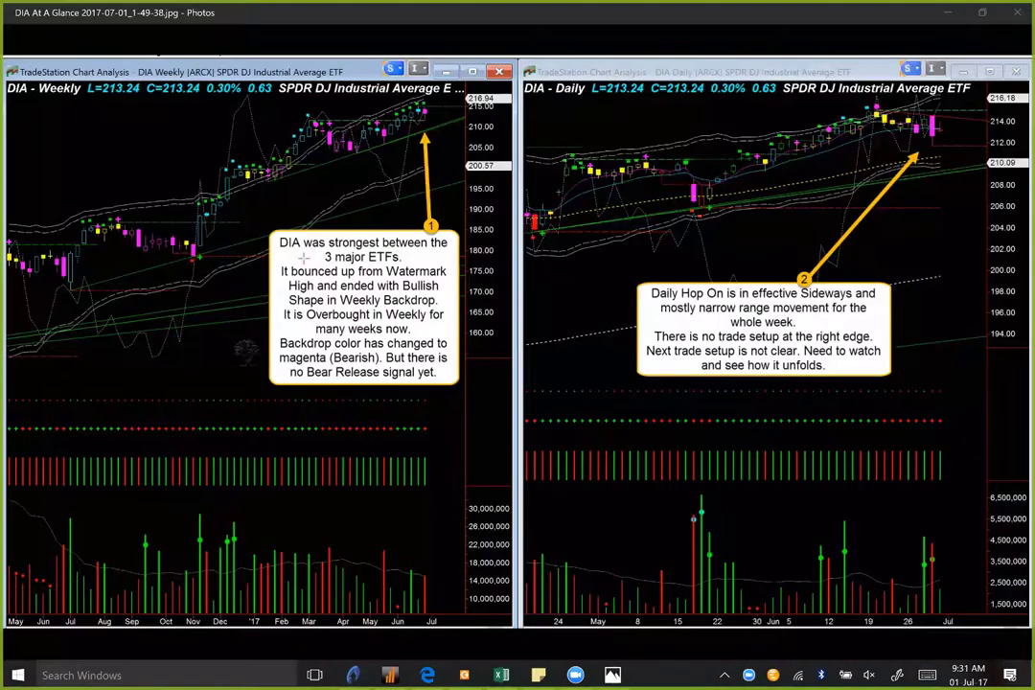
Underline the DIA weekly note about being strongest of the major ETFs, and mark the recent weekly highs with arrows
left_click_drag(307, 253, 448, 251)
mouse_move(352, 119)
left_mouse_down()
mouse_move(434, 120)
mouse_move(432, 104)
left_mouse_up()
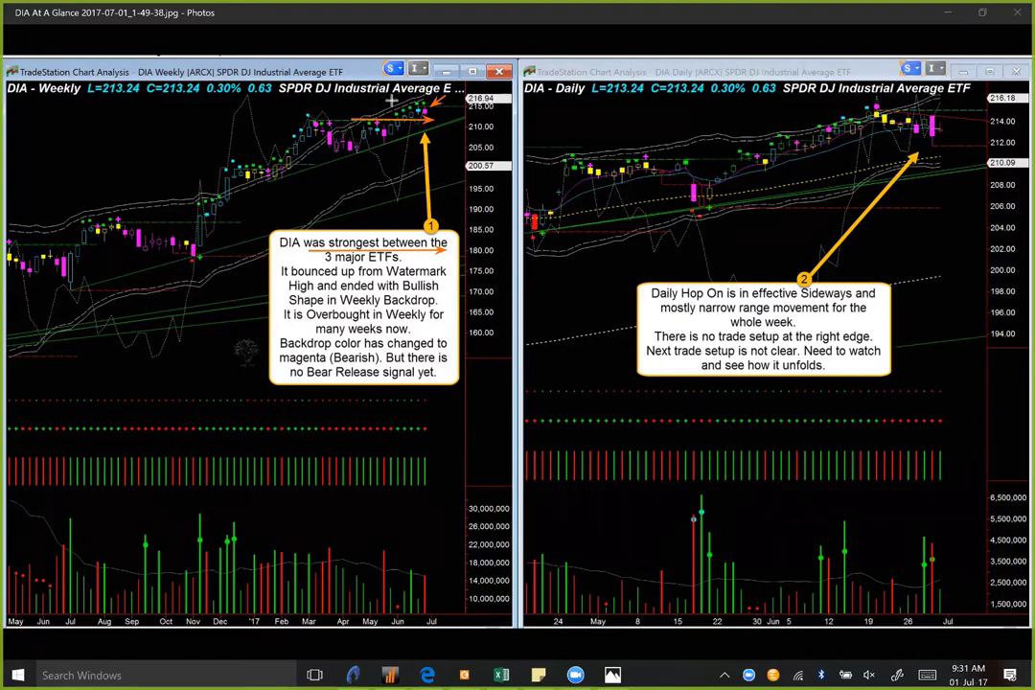
left_click_drag(383, 99, 416, 99)
left_click_drag(403, 111, 466, 112)
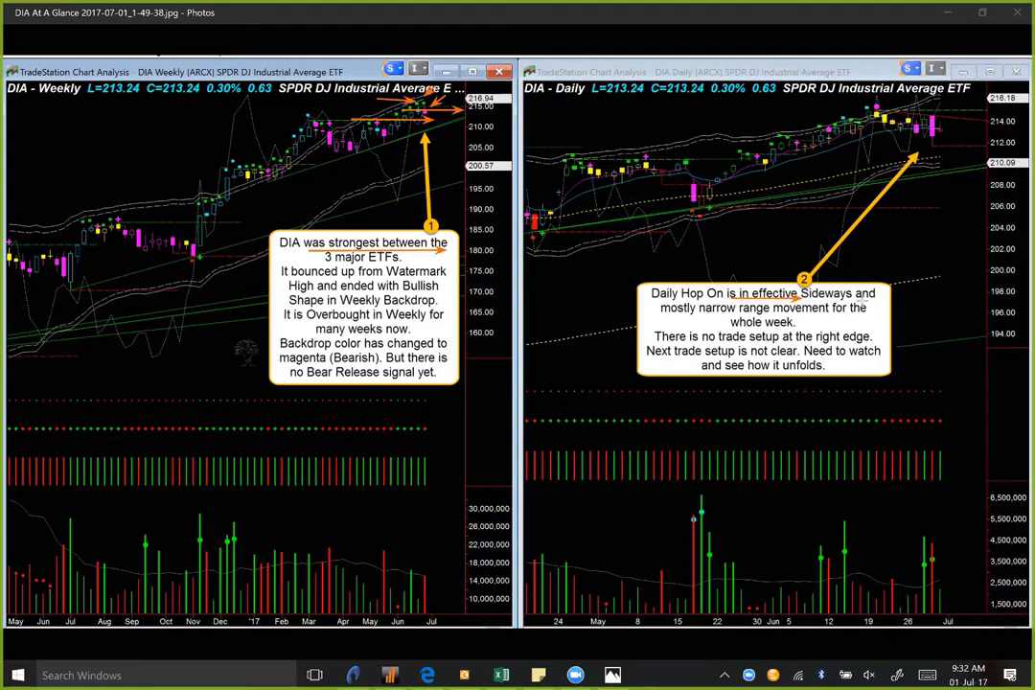
Underline "in effective Sideways" in the DIA daily note, and mark the sideways price range and right-edge candle with arrows
left_click_drag(725, 300, 803, 300)
left_click_drag(874, 129, 963, 129)
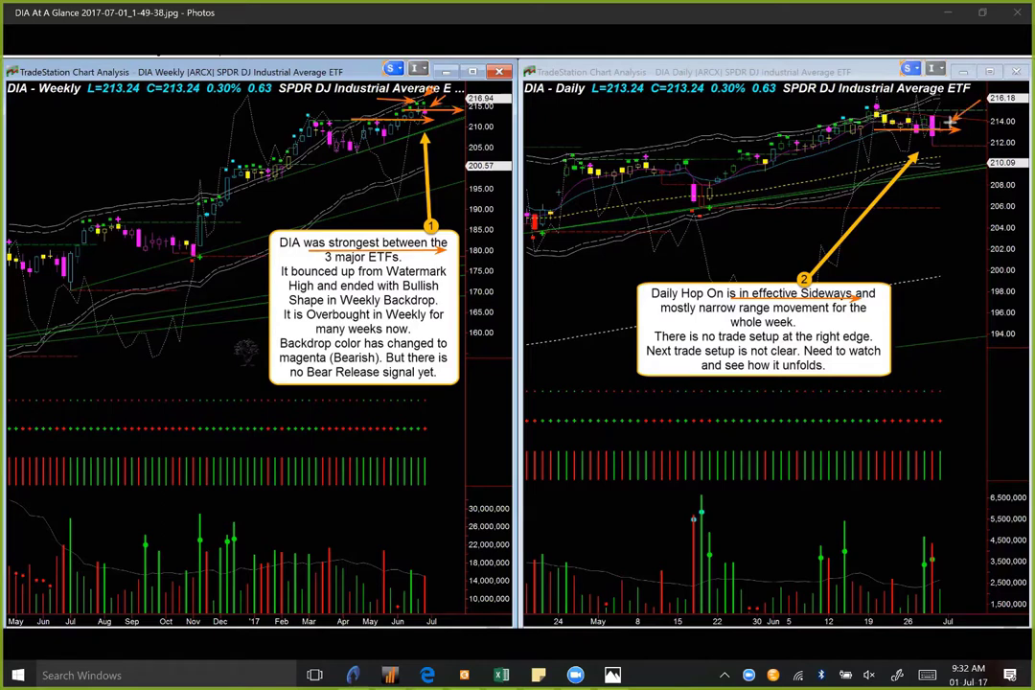
left_click_drag(983, 109, 953, 121)
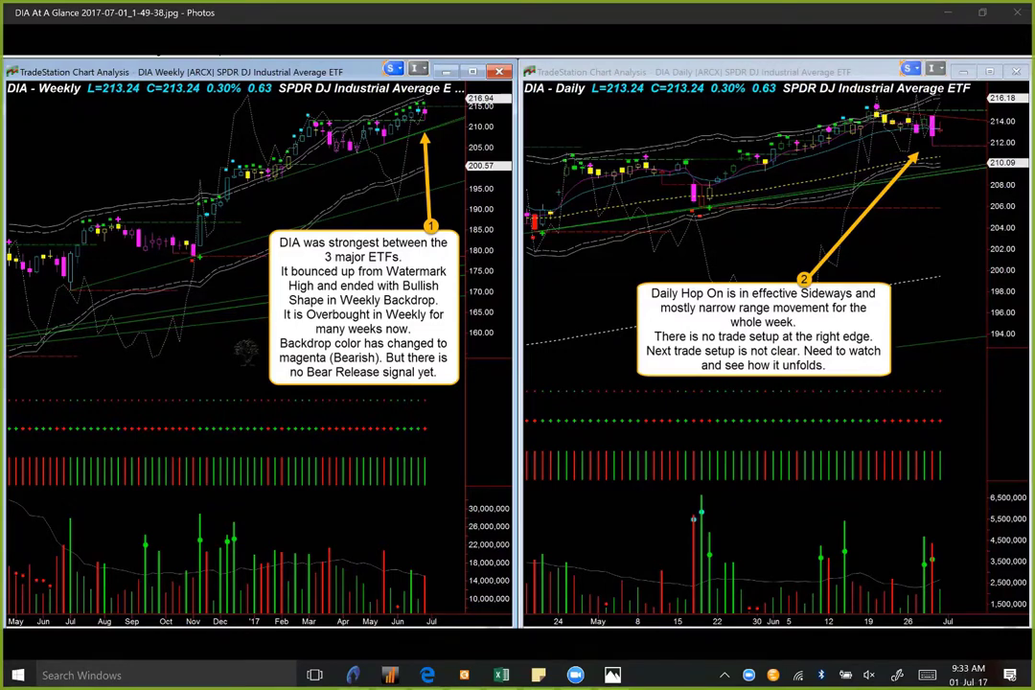
Bring up the IWM At A Glance image and mark the recent sideways movement on its weekly chart with an arrow
key("Right")
left_click_drag(366, 122, 436, 123)
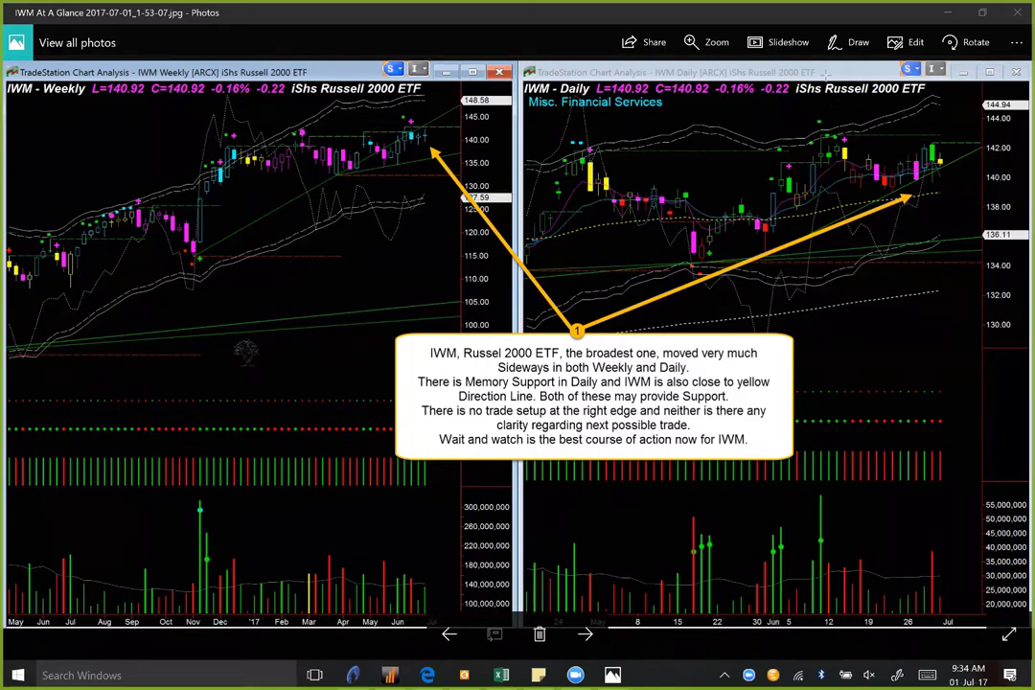
Show the Broad Market Internal image full screen, and advance to the Sector Performance (%) chart
key("Left")
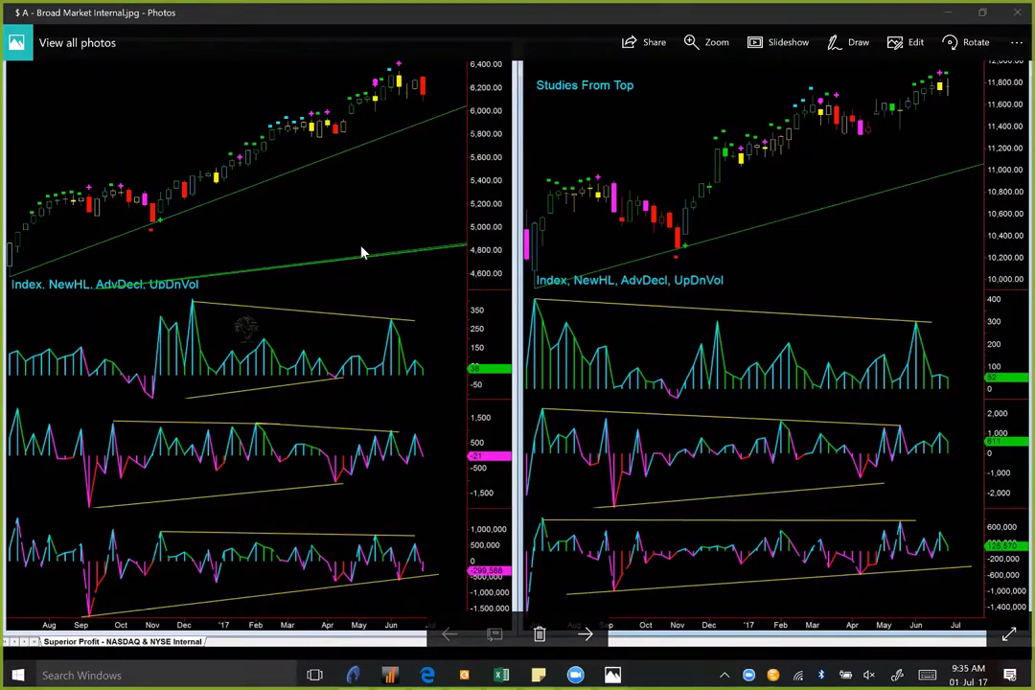
key("alt+Tab")
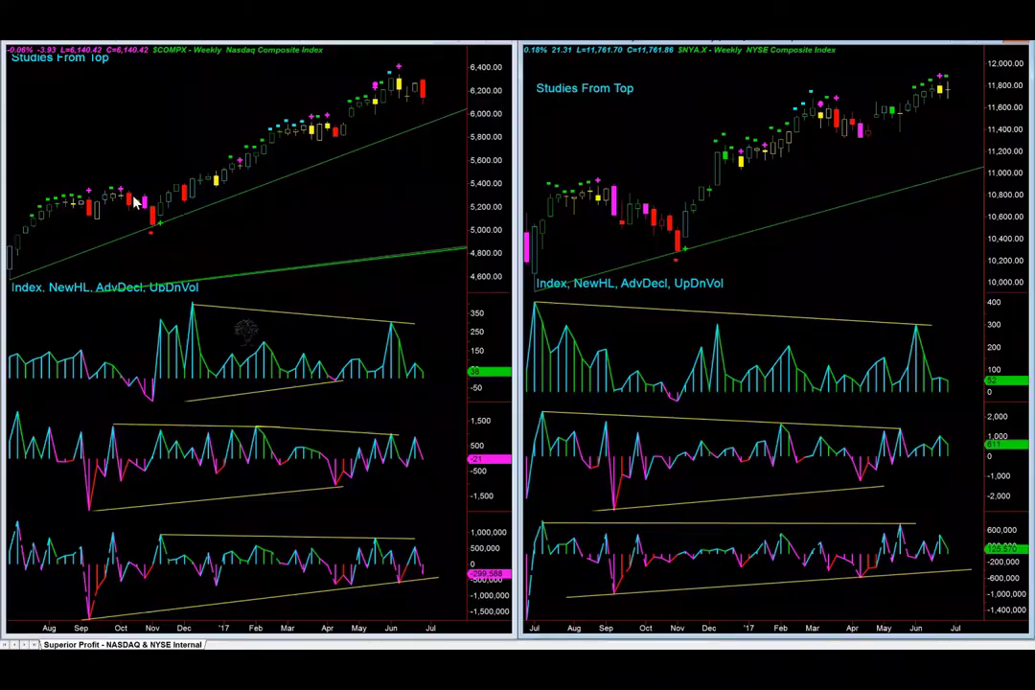
key("Right")
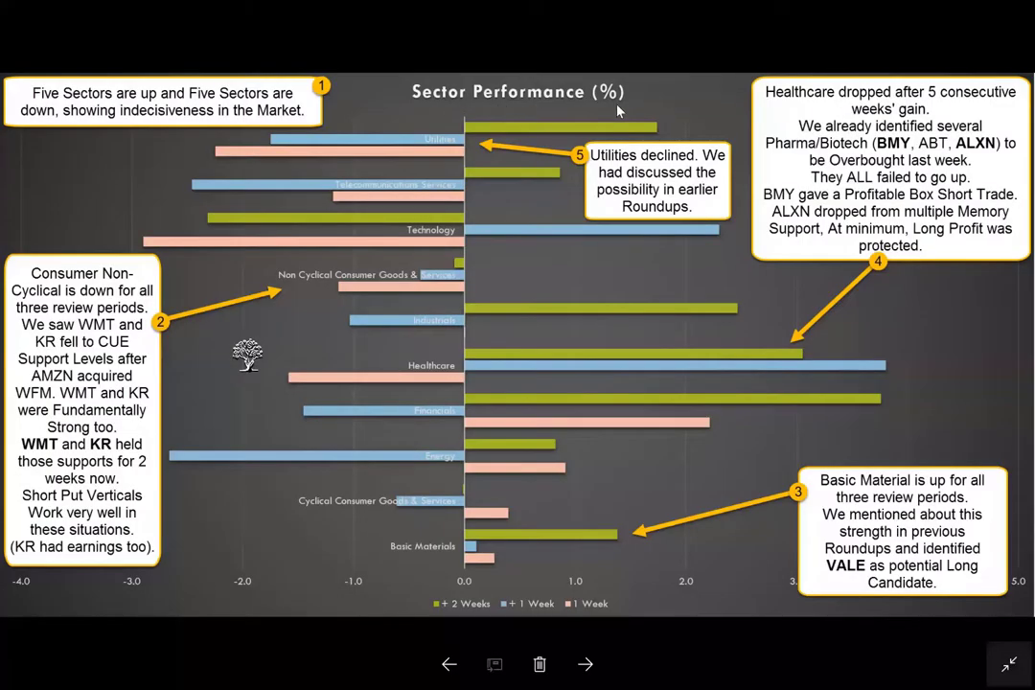
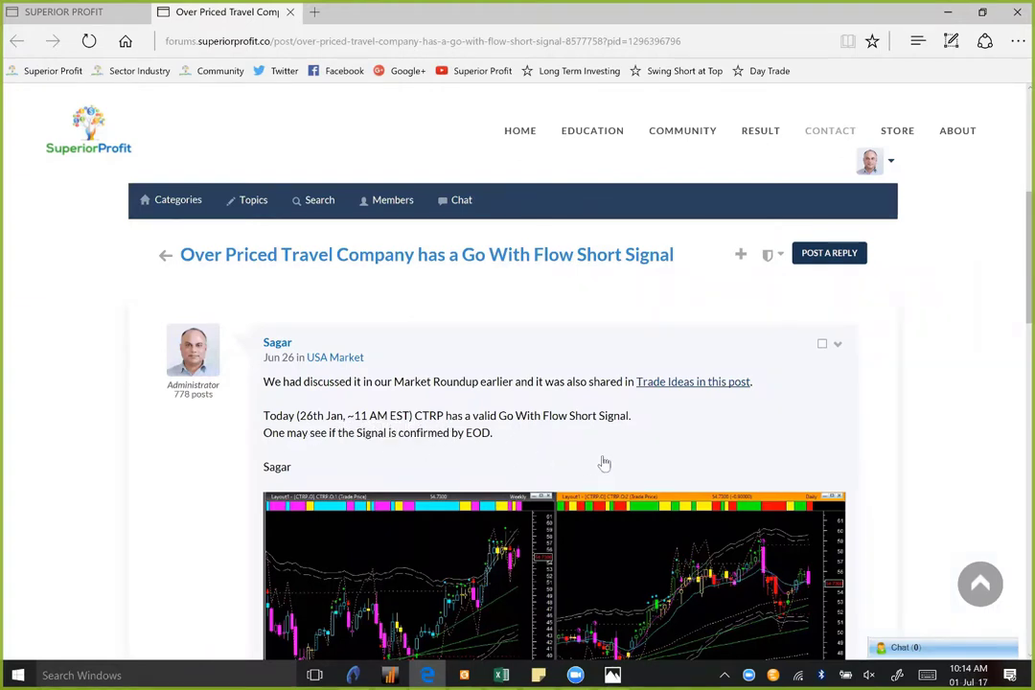
View the enlarged CTRP weekly and daily charts in the June 26 forum post, and close the enlarged image
scroll(603, 463, "down", 3)
left_click(572, 419)
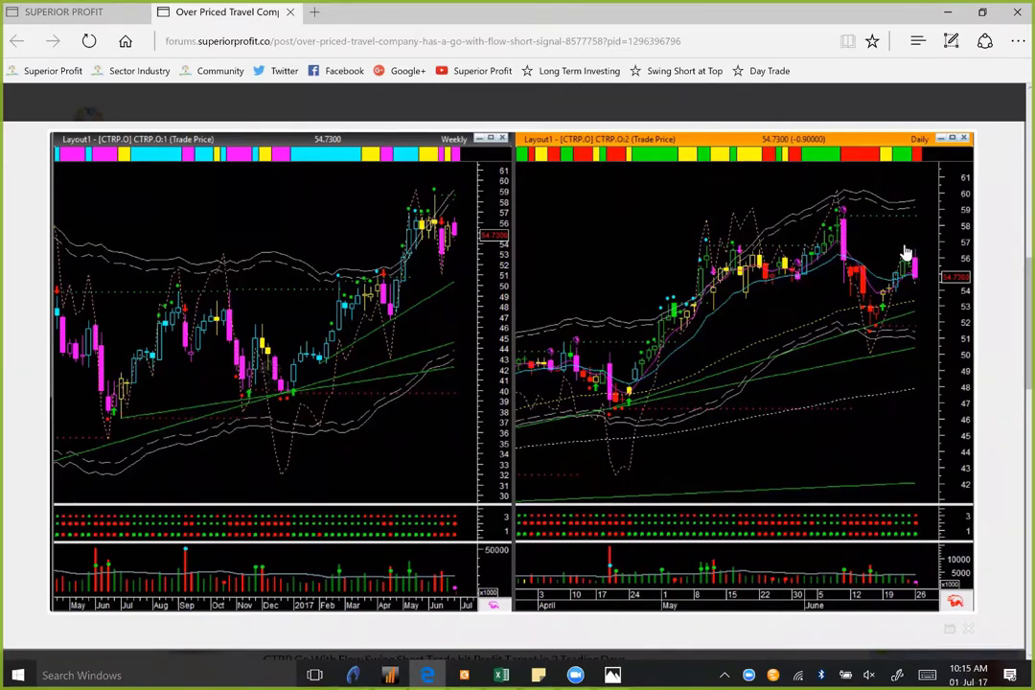
left_click(986, 338)
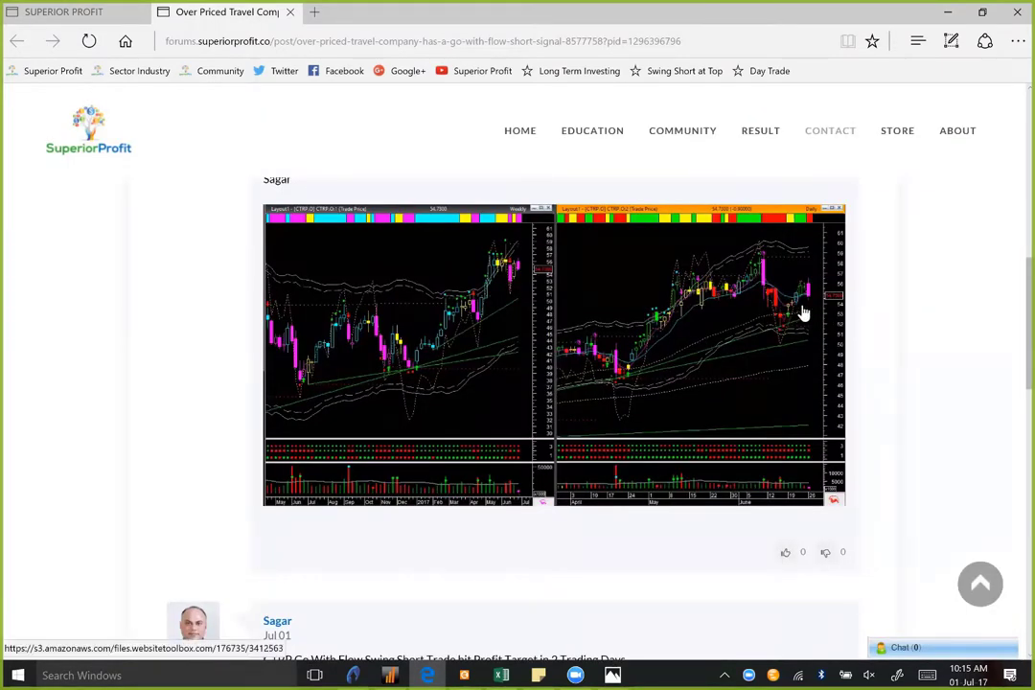
Switch to the CUE Vital 1.2 workbook in Excel and load the ticker ctrp.o on the Input sheet
left_click(500, 674)
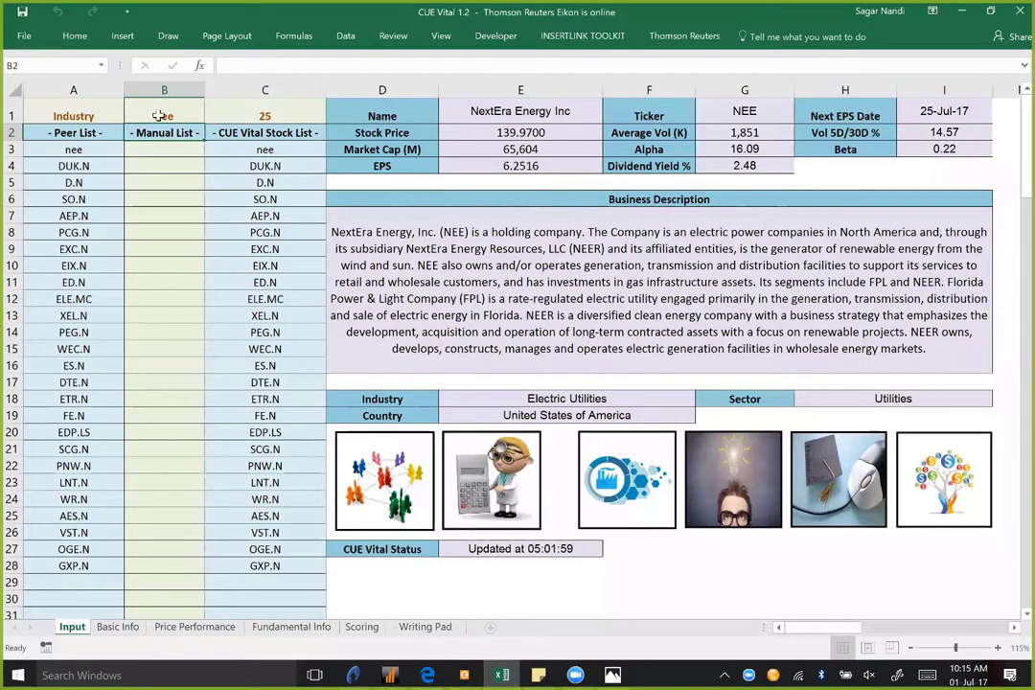
type("ctr")
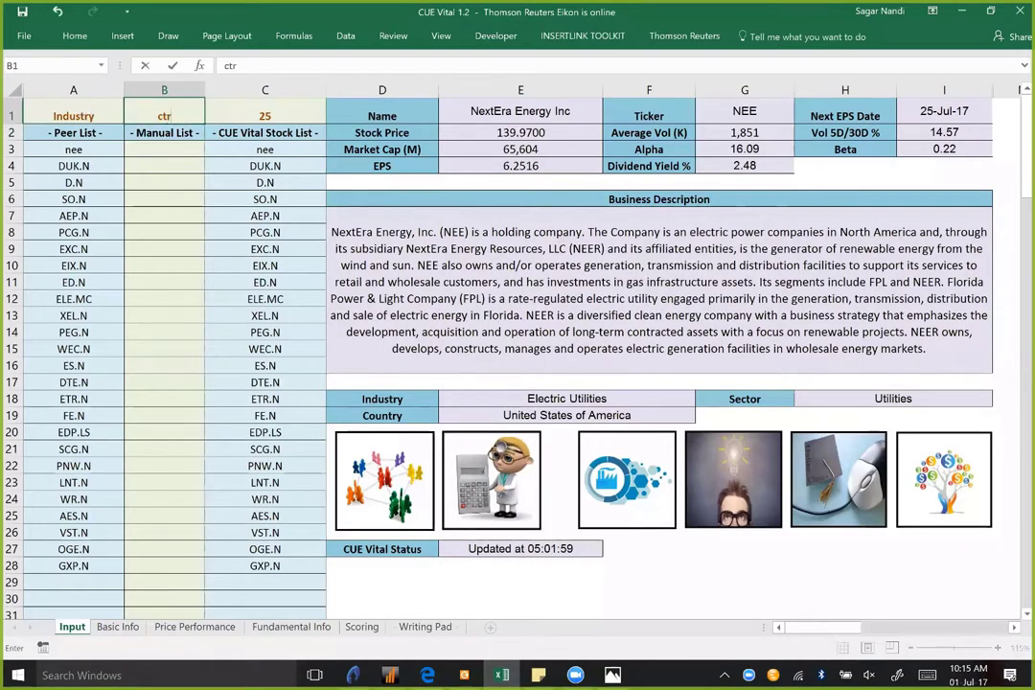
type("p.o")
key("Return")
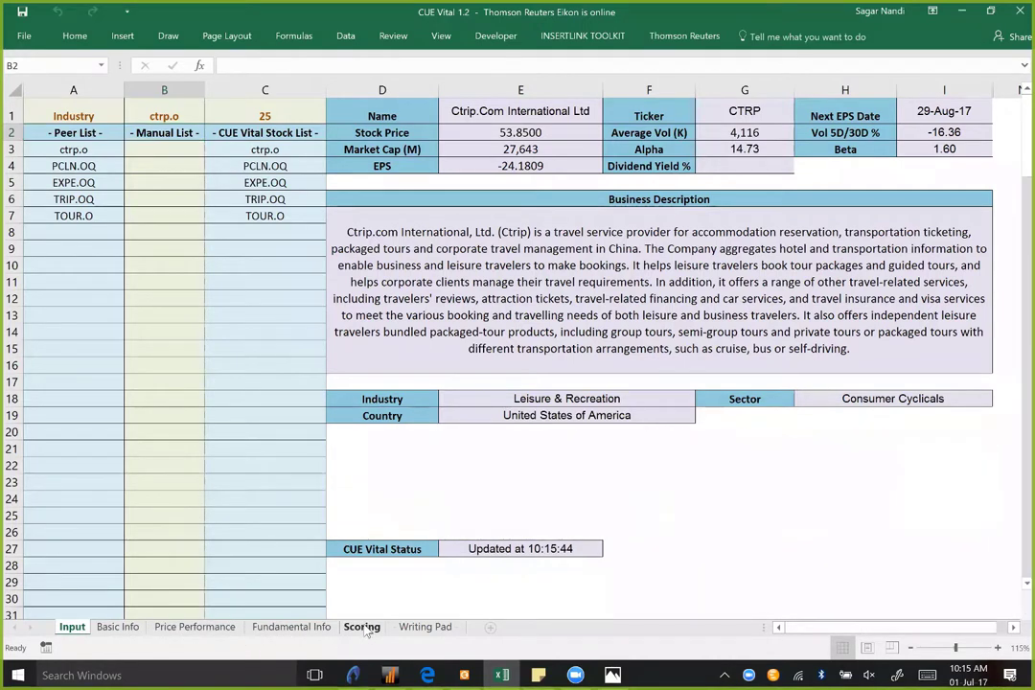
Examine the Earnings Reliability, Relative Value and Internal Value scores of ctrp.o on the Scoring sheet, and minimize the workbook
left_click(363, 627)
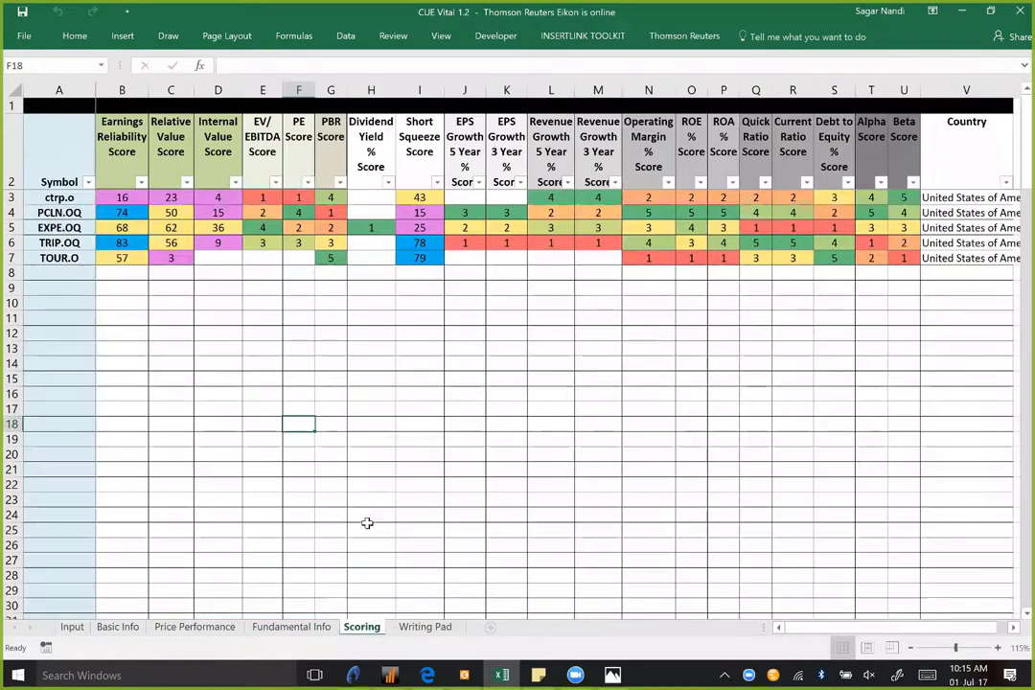
left_click(120, 199)
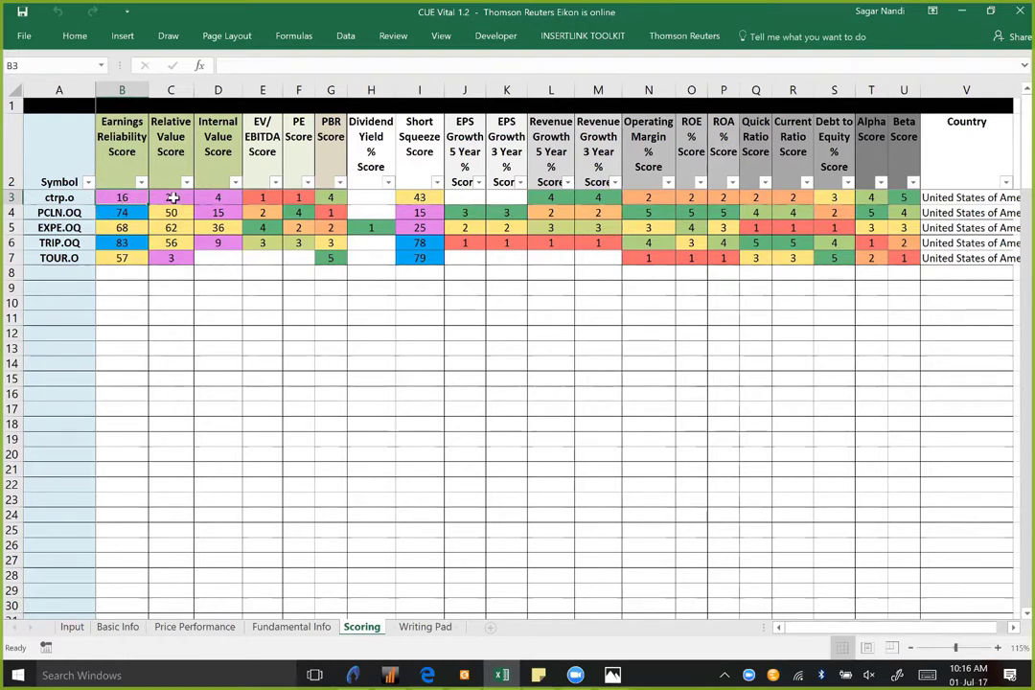
left_click_drag(172, 197, 220, 198)
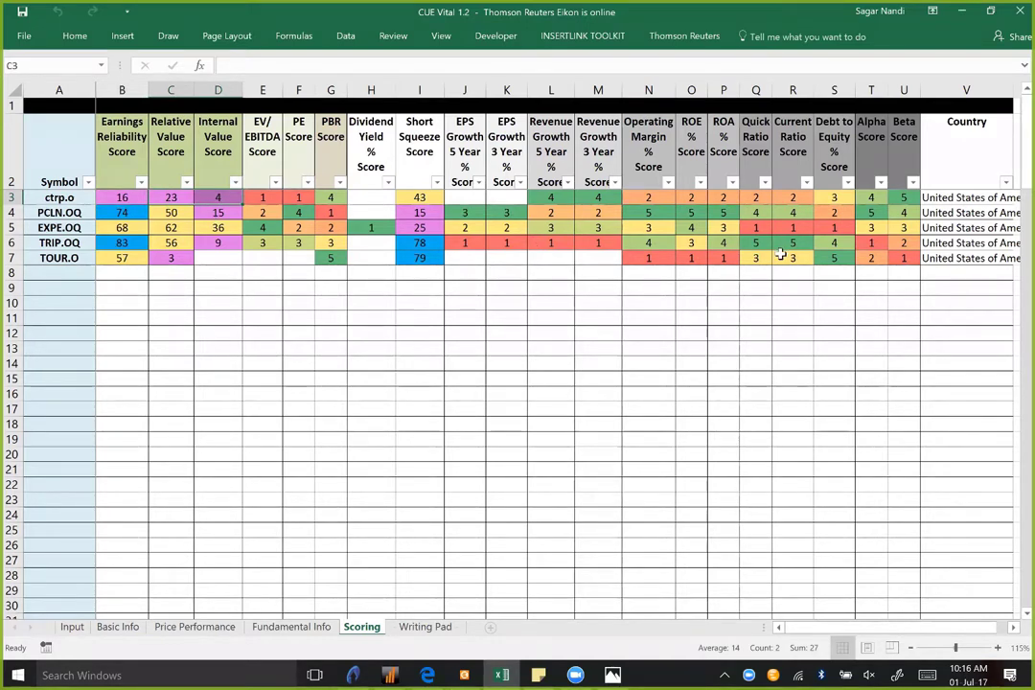
left_click(963, 13)
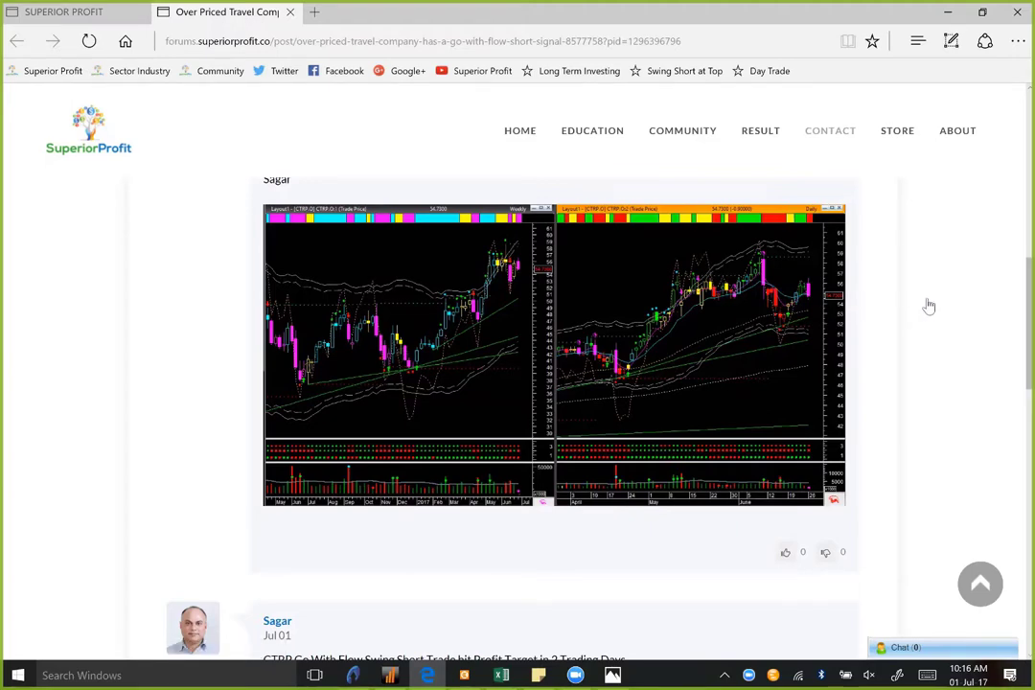
View the enlarged CTRP daily chart in the July 1 forum reply about the profit target, and close it
scroll(929, 307, "down", 5)
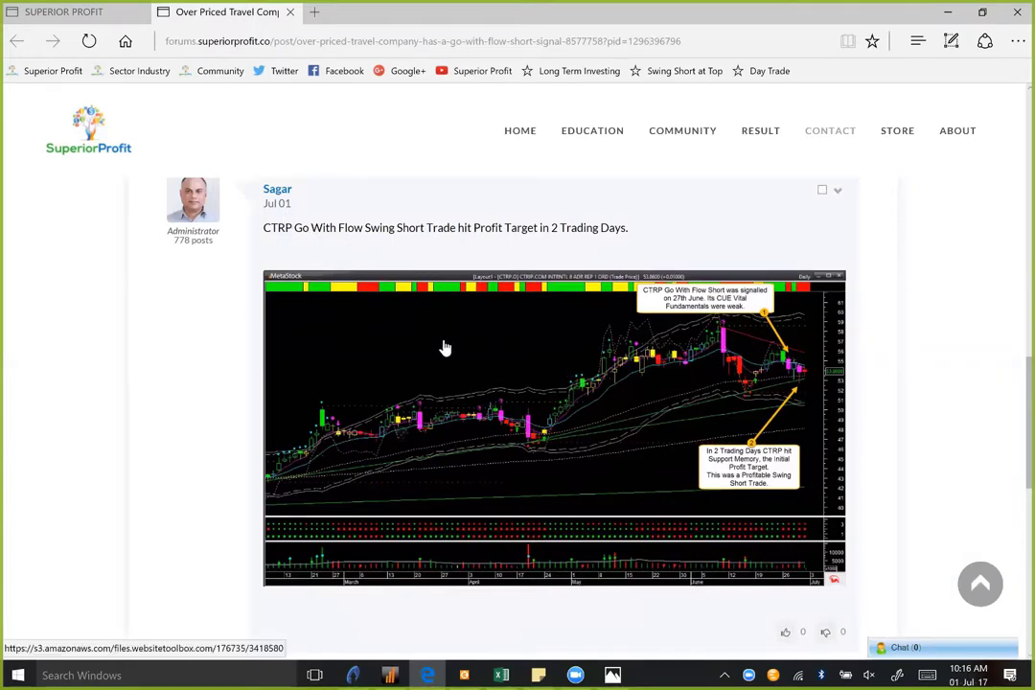
left_click(583, 312)
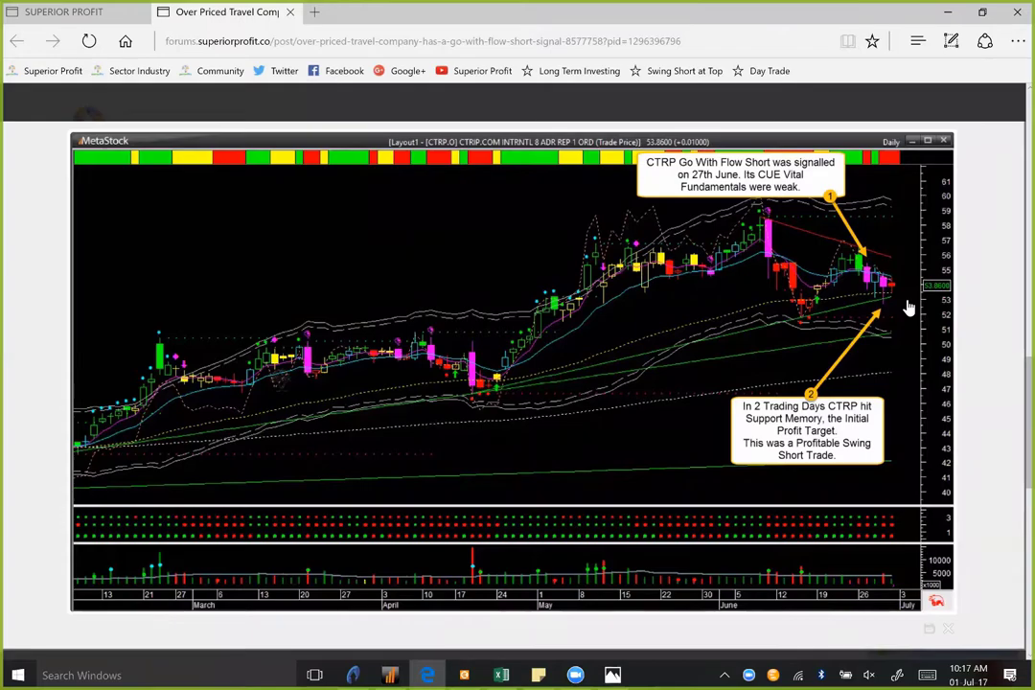
key("Escape")
Switch back to Photos and show the Industries with Biggest Rank Improvements chart full screen
key("alt+Tab")
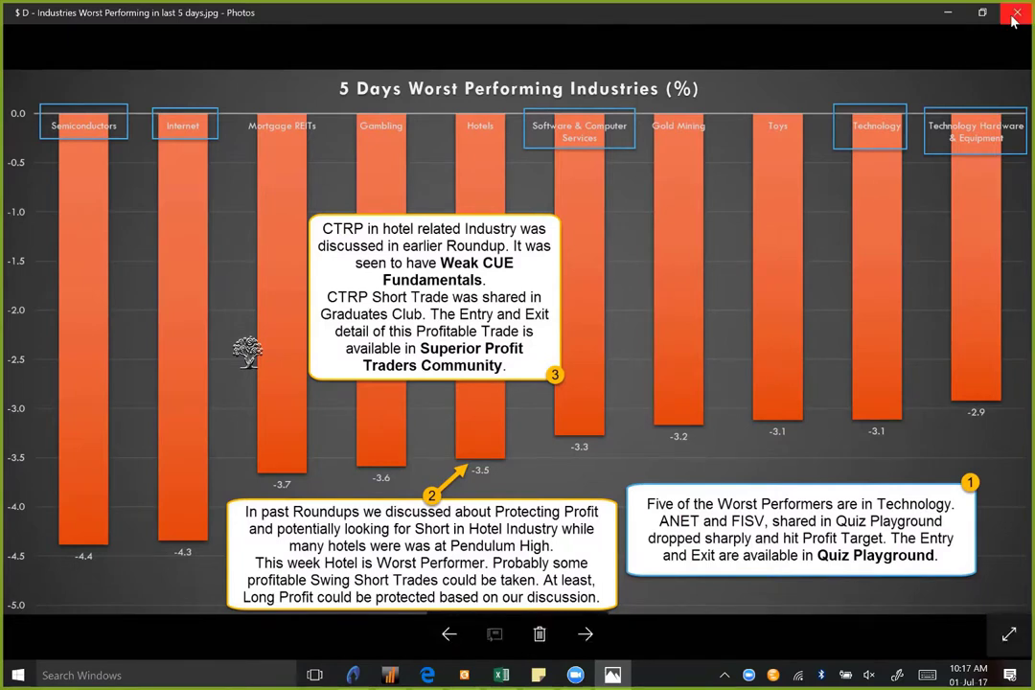
key("F11")
key("Right")
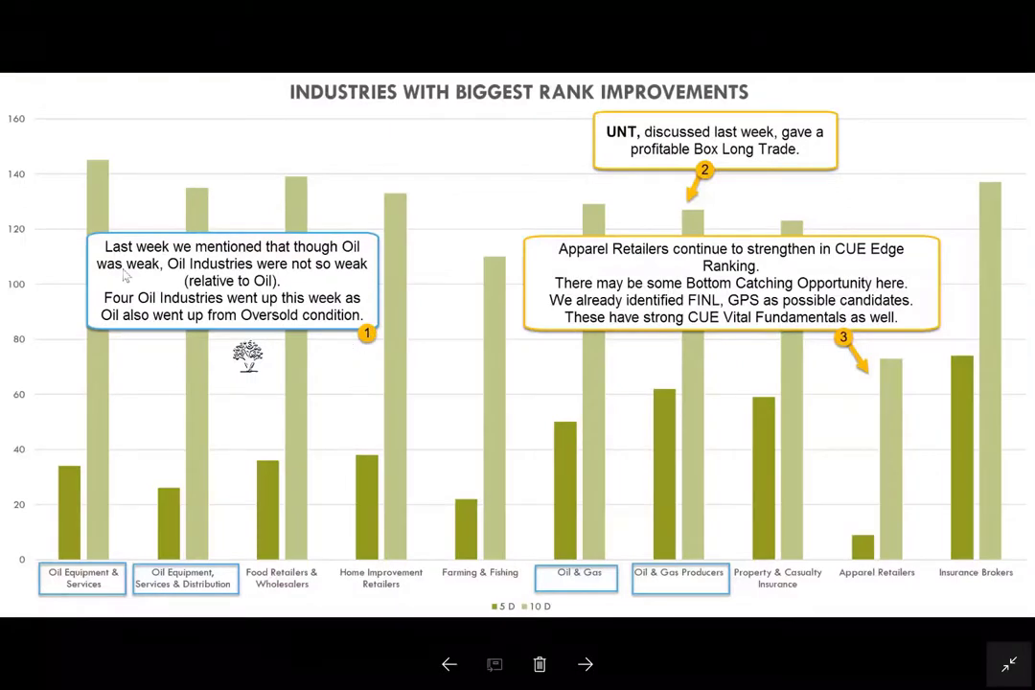
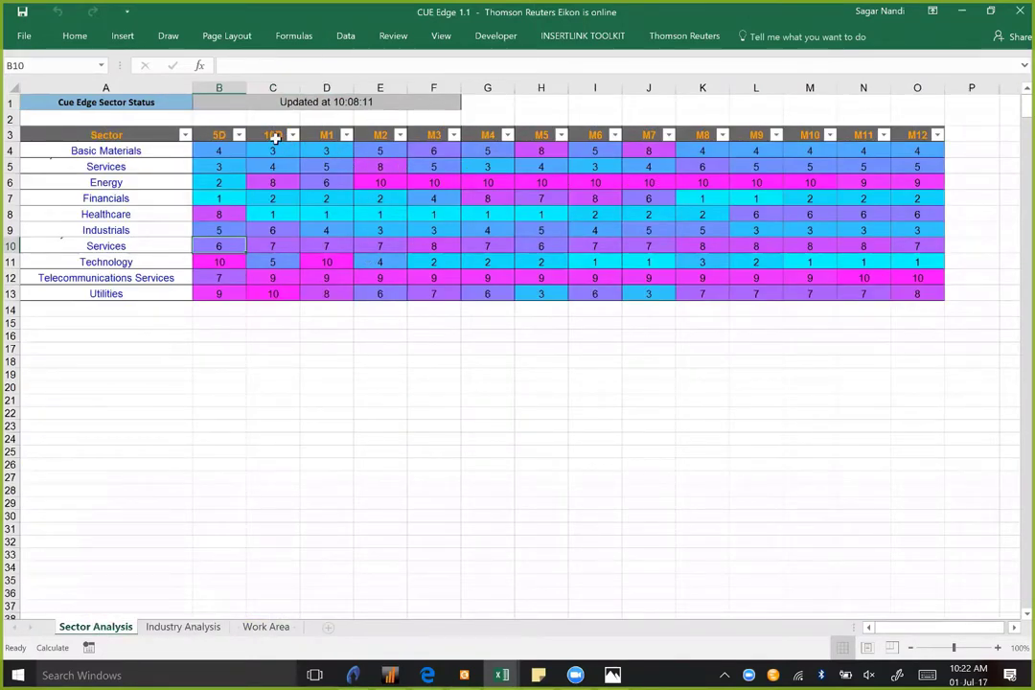
Highlight the monthly period headers and the 5D and 10D headers on the CUE Edge Sector Analysis sheet
left_click_drag(317, 136, 917, 137)
left_click_drag(273, 135, 240, 142)
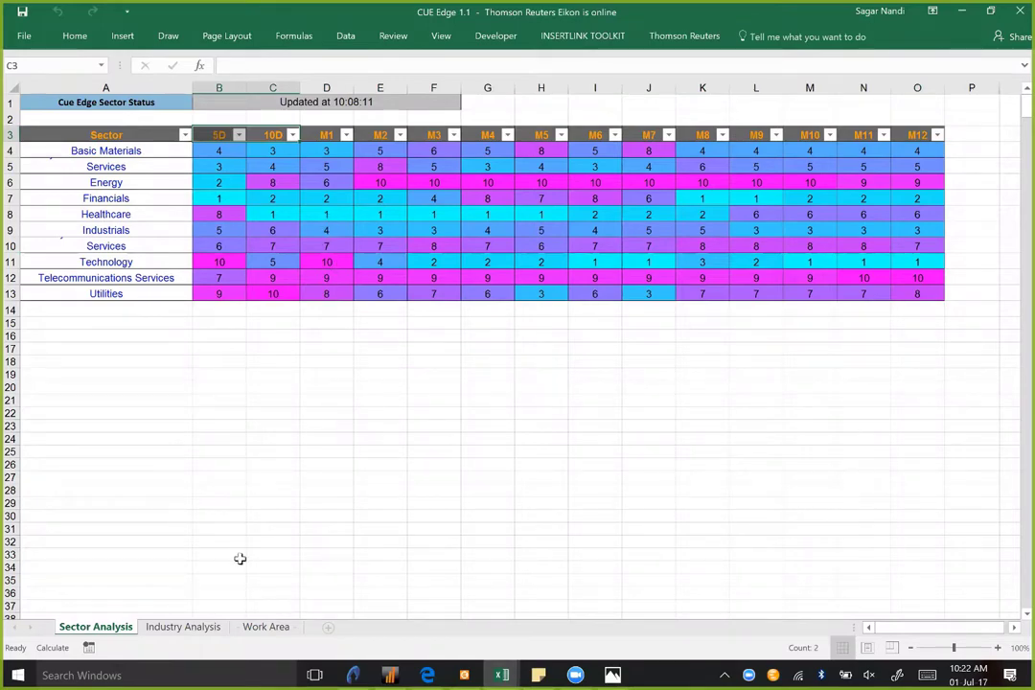
Filter the Industry column on the Industry Analysis sheet to Apparel Retailers by searching for "appa"
left_click(190, 631)
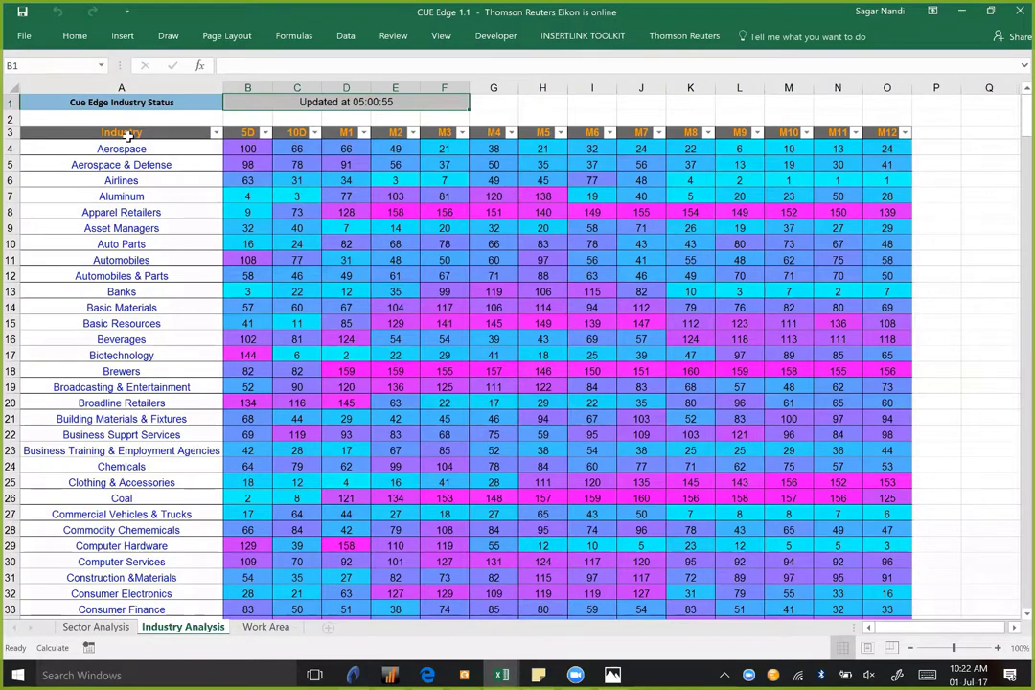
left_click(217, 133)
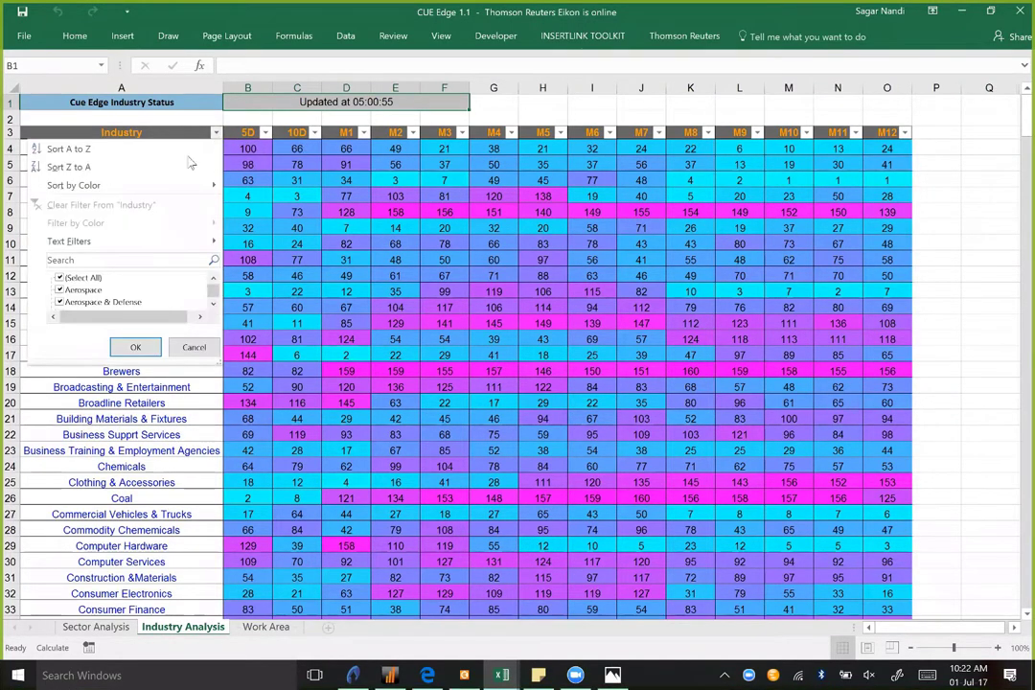
mouse_move(96, 240)
left_click(125, 260)
type("appa")
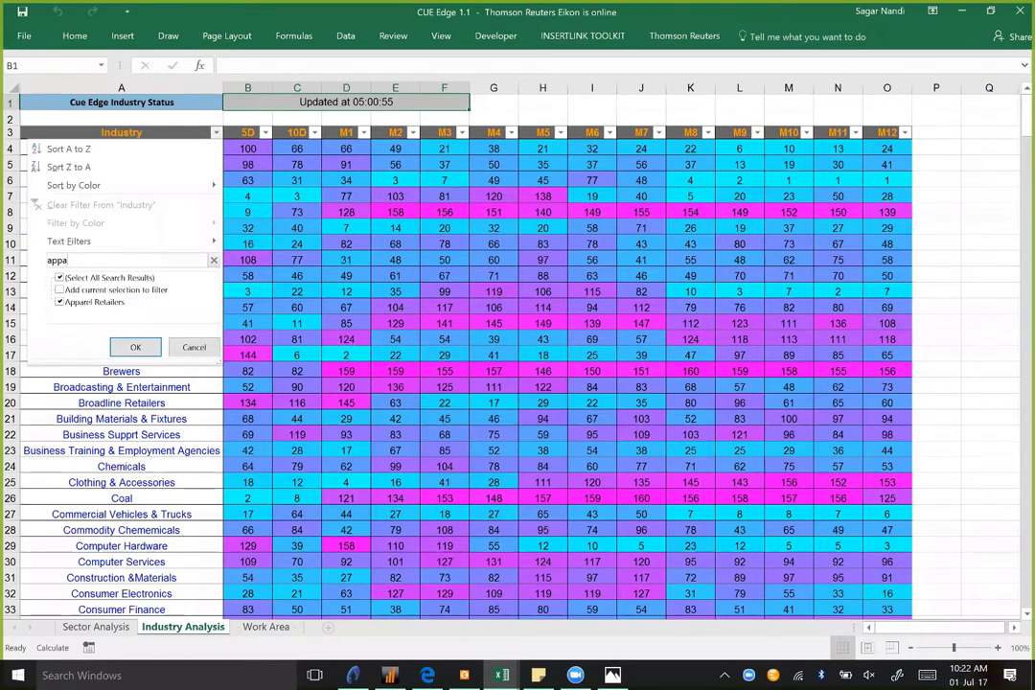
left_click(136, 347)
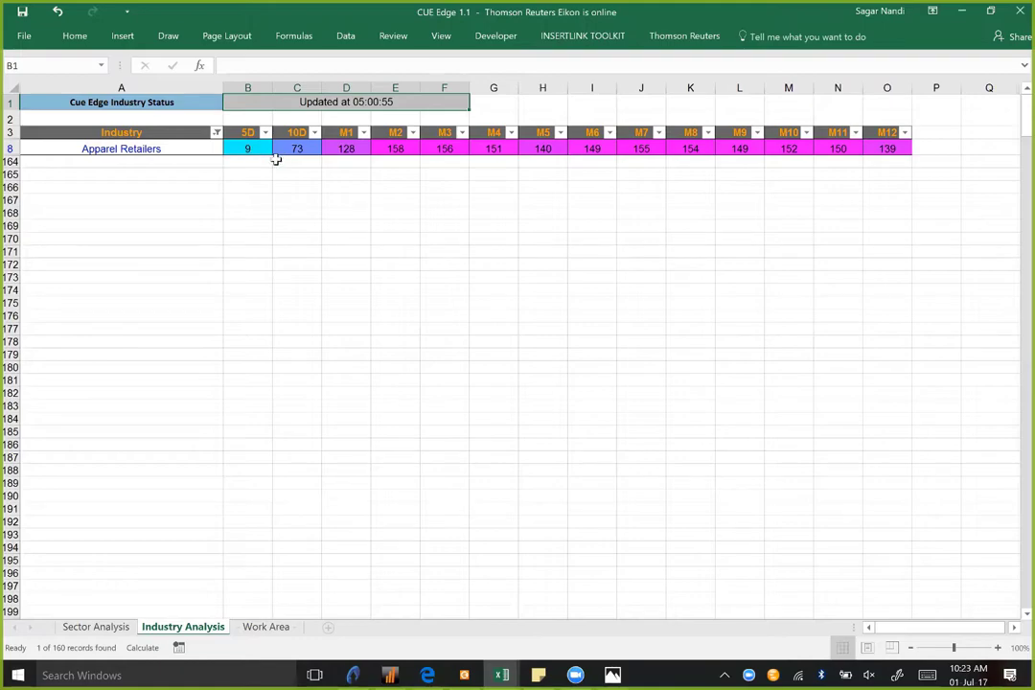
Return to the biggest rank improvements chart in Photos and review the Apparel Retailers note on FINL and GPS fundamentals
key("alt+Tab")
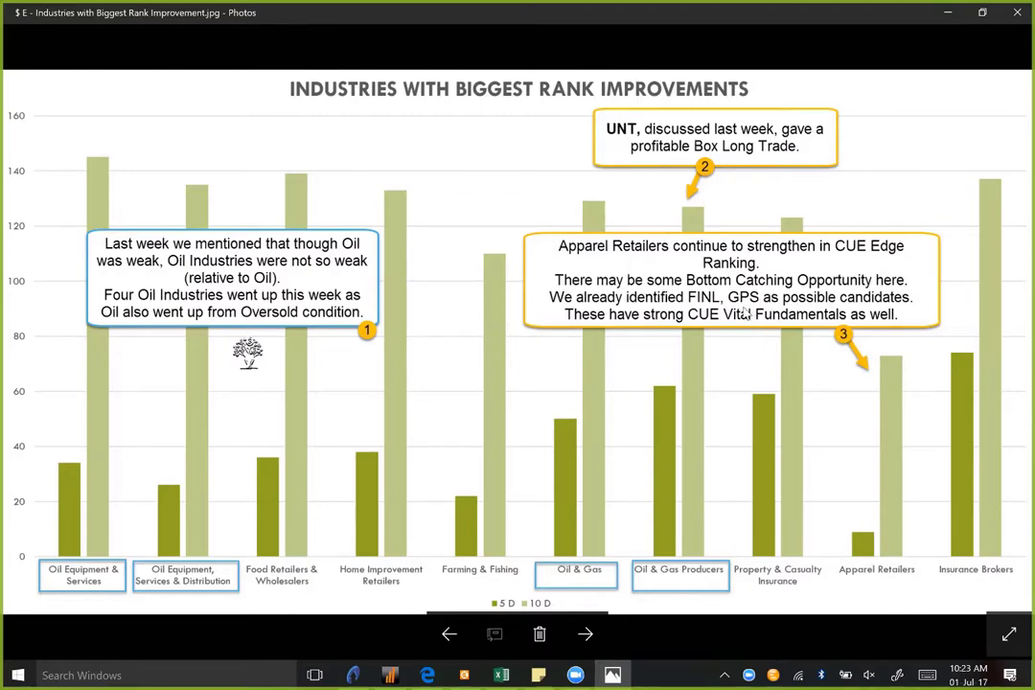
mouse_move(743, 314)
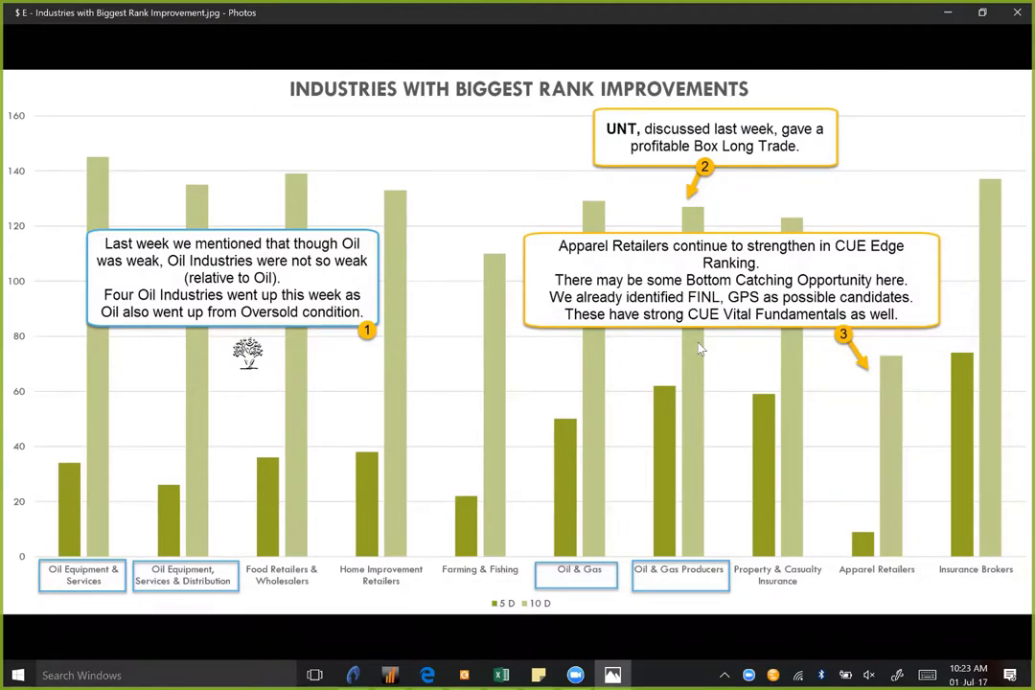
mouse_move(709, 313)
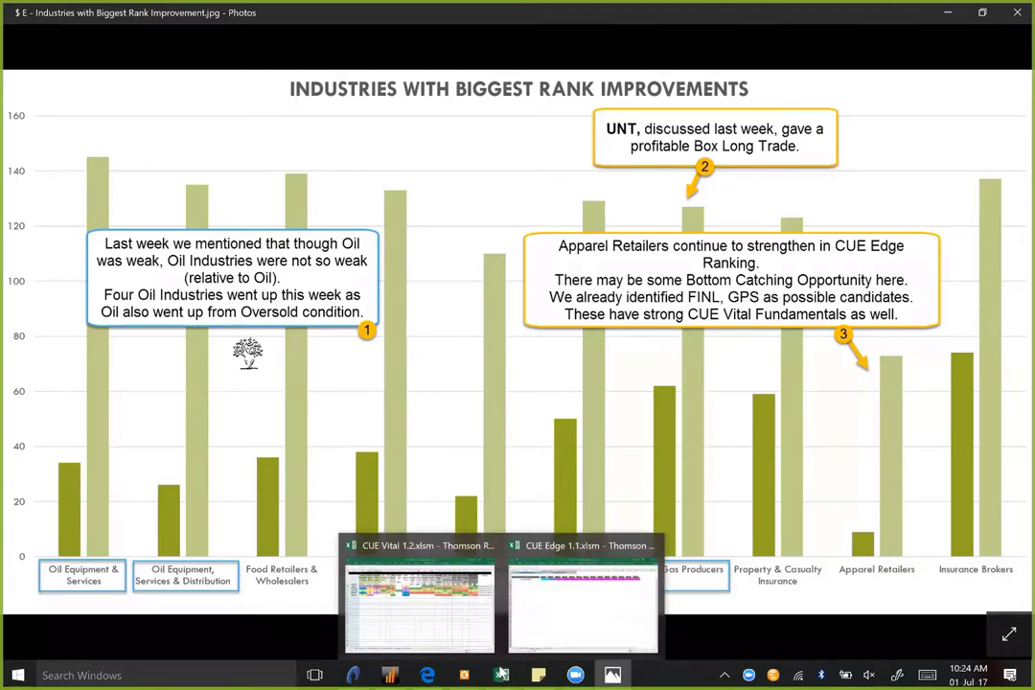
Switch to the CUE Vital 1.2 workbook in Excel and load the ticker finl.o on the Input sheet
left_click(508, 666)
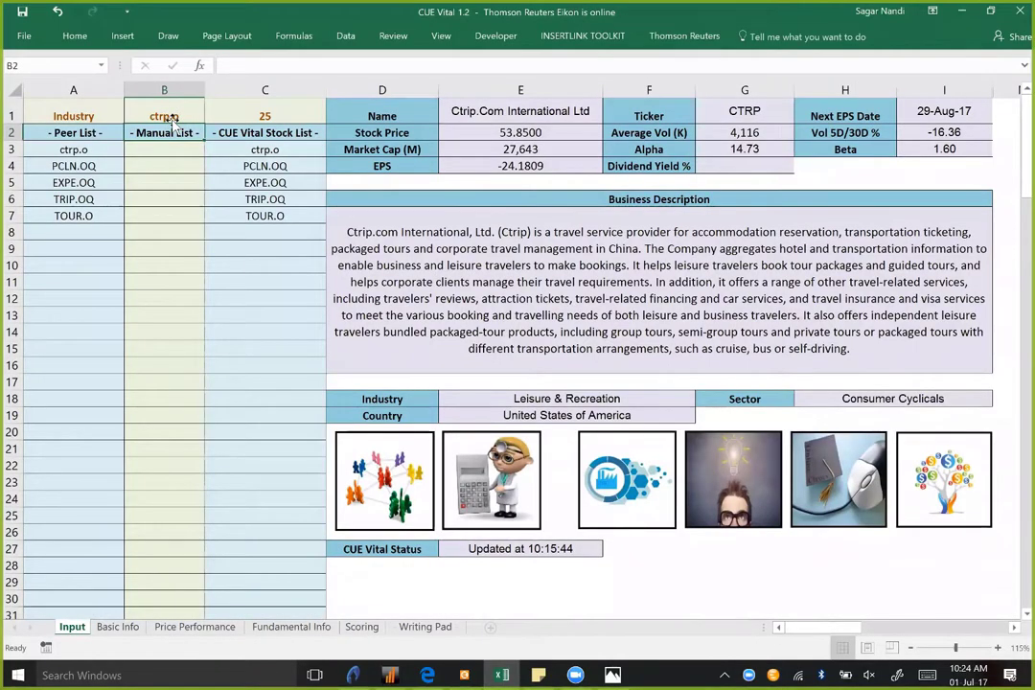
type("f")
key("Return")
left_click(164, 116)
type("finl.o")
key("Return")
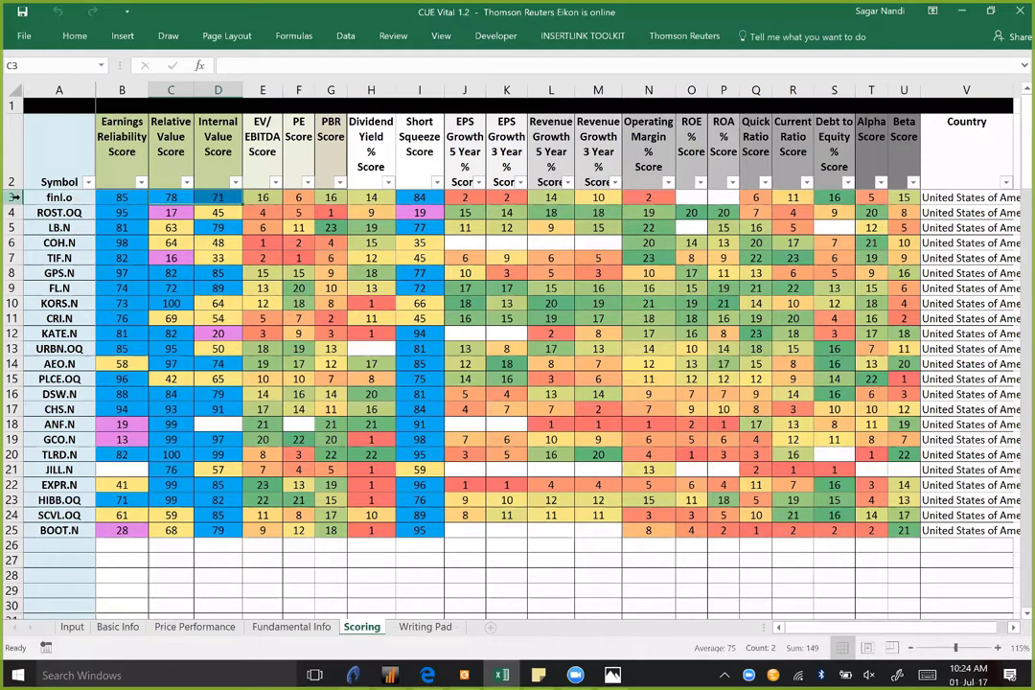
Highlight the Earnings Reliability, Relative Value and Internal Value scores of finl.o on the Scoring sheet
left_click(125, 198)
left_click_drag(125, 198, 212, 197)
left_click(122, 142)
left_click_drag(123, 143, 125, 199)
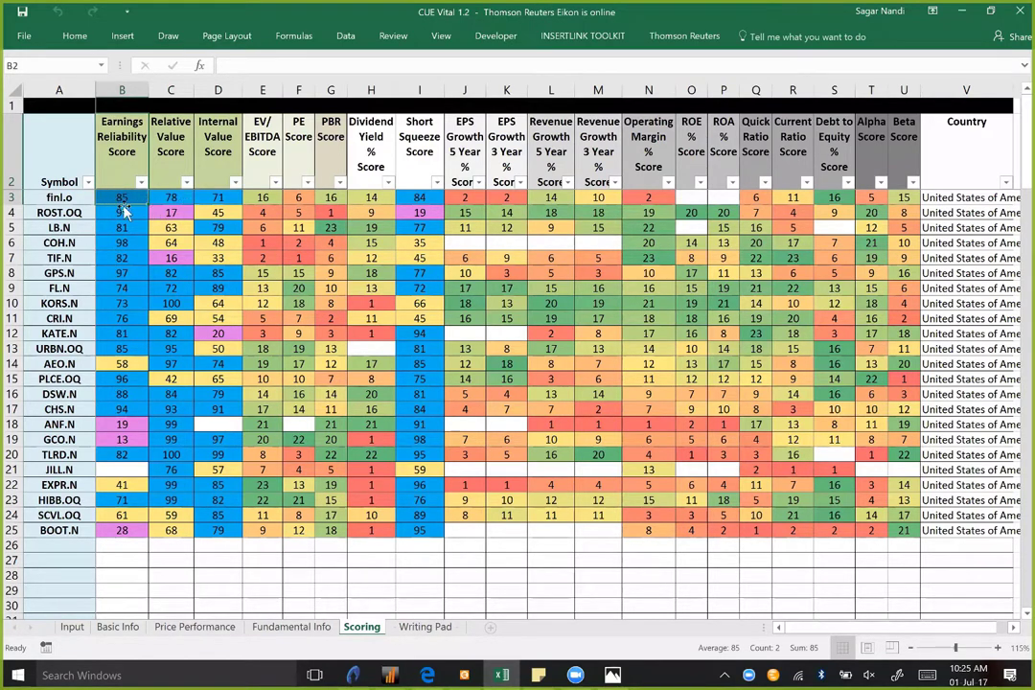
left_click(150, 130)
left_click_drag(176, 182, 177, 199)
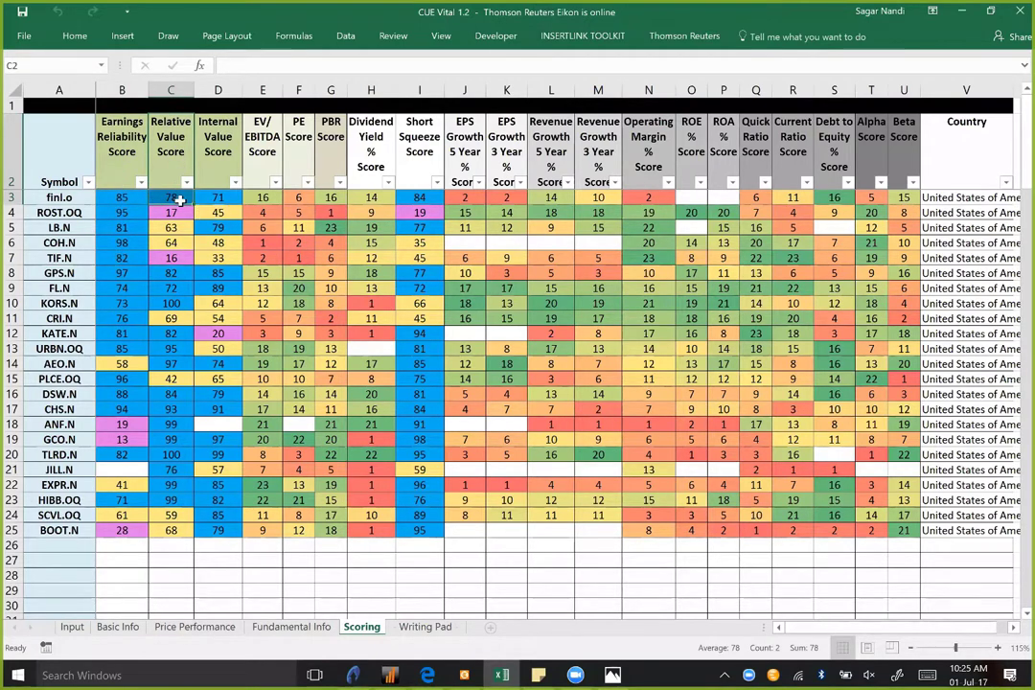
left_click_drag(224, 144, 125, 200)
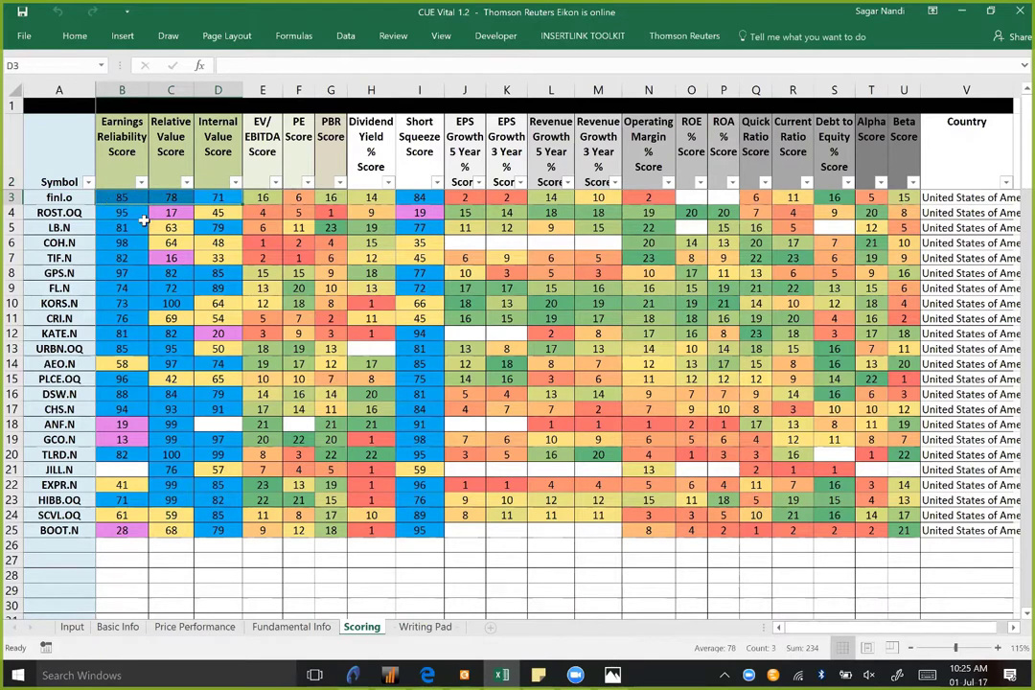
Highlight the Earnings Reliability, Relative Value and Internal Value scores of GPS.N
left_click(121, 274)
left_click_drag(121, 275, 220, 276)
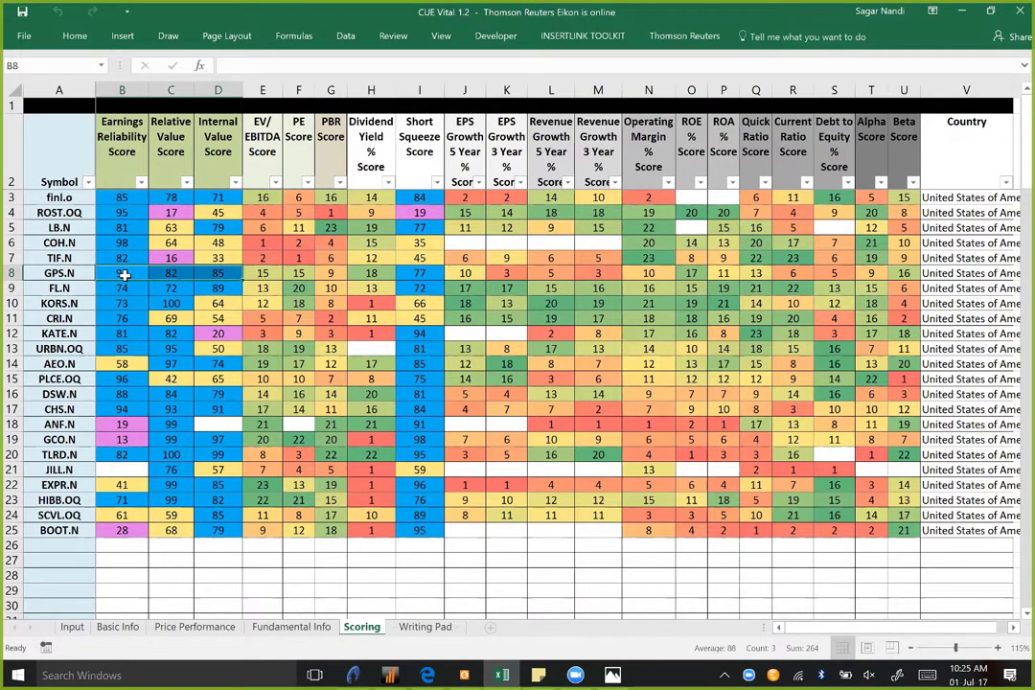
left_click(174, 275)
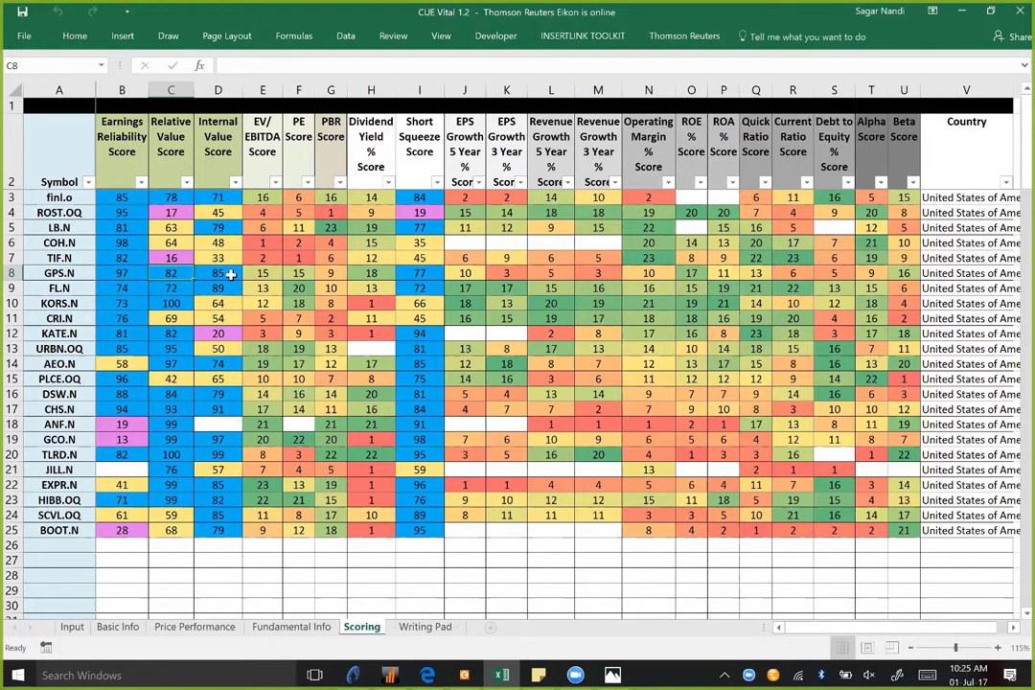
left_click(231, 274)
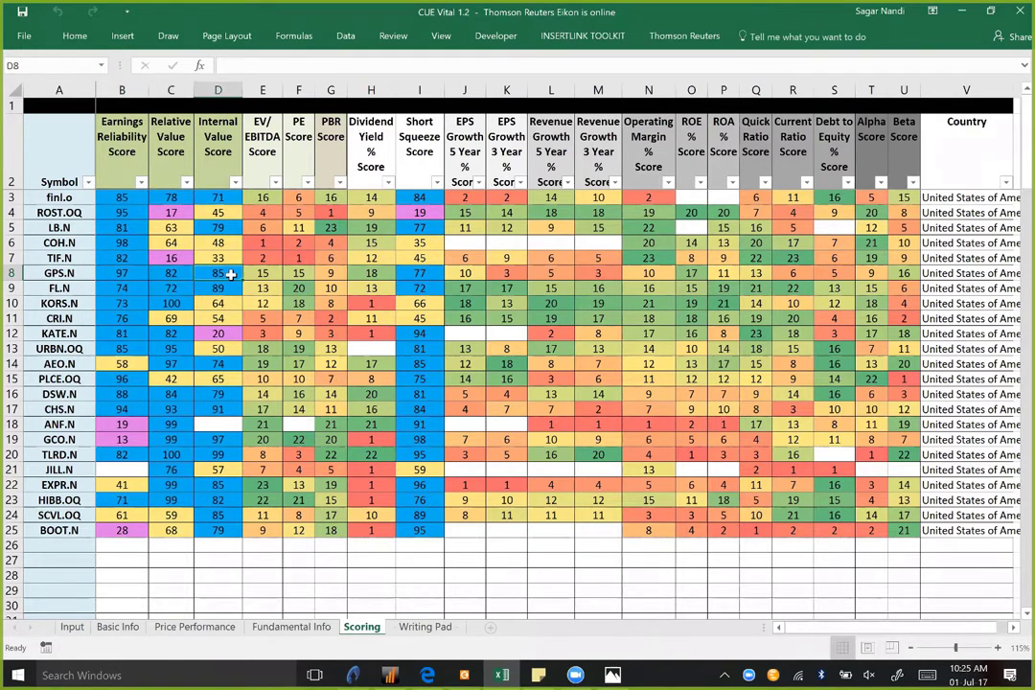
Highlight the Short Squeeze Scores of finl.o, GPS.N and the whole list, and return to the biggest rank improvements chart in Photos
left_click(422, 150)
left_click_drag(422, 151, 424, 199)
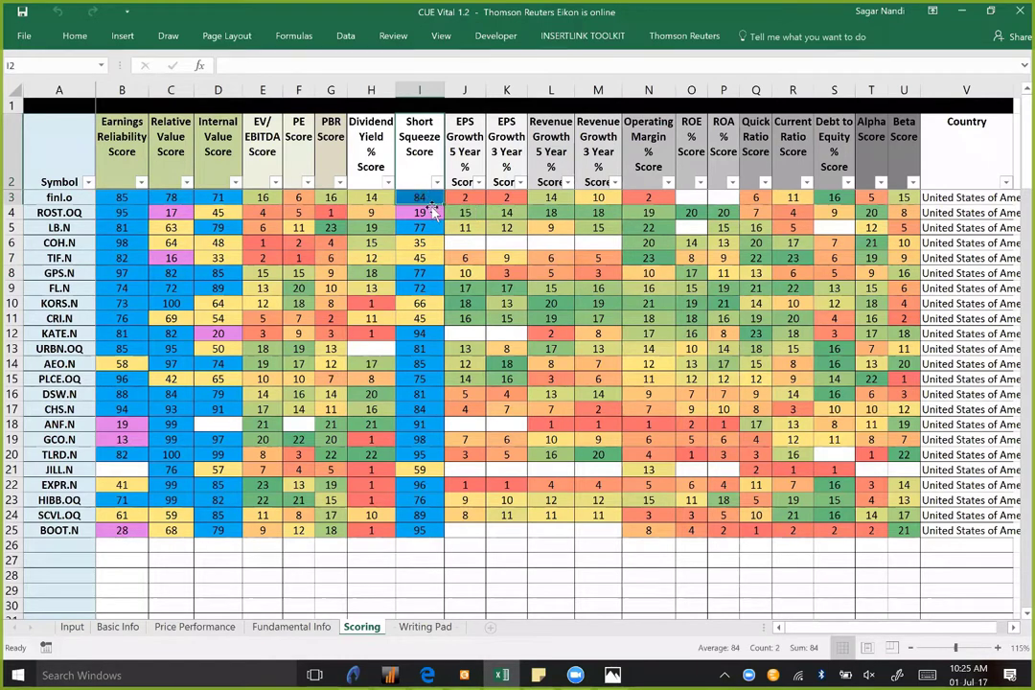
left_click(421, 198)
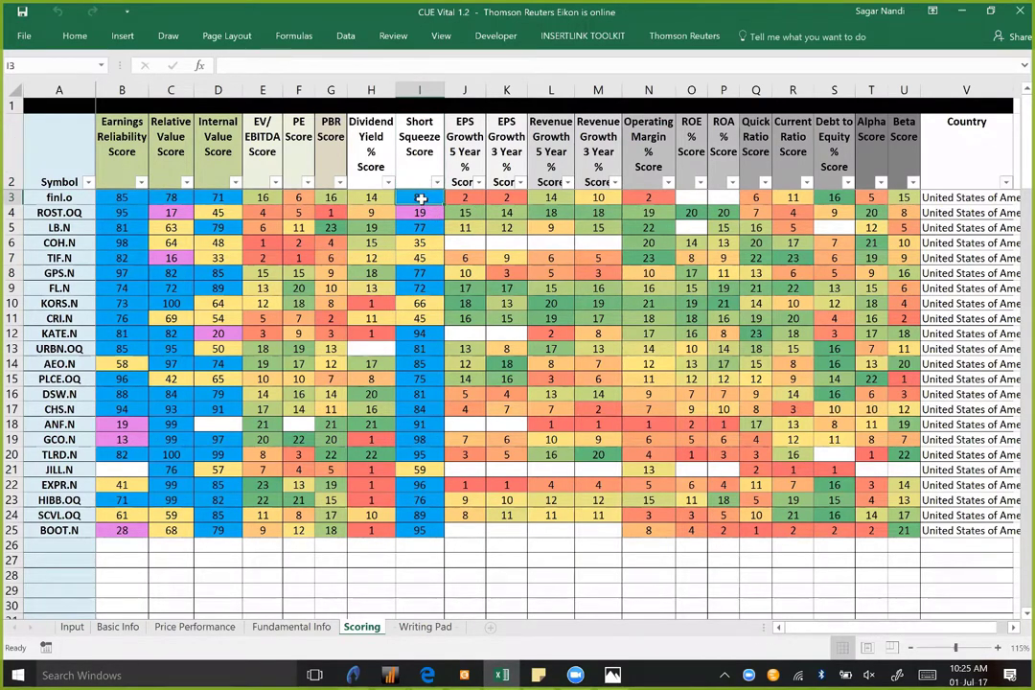
left_click(424, 274)
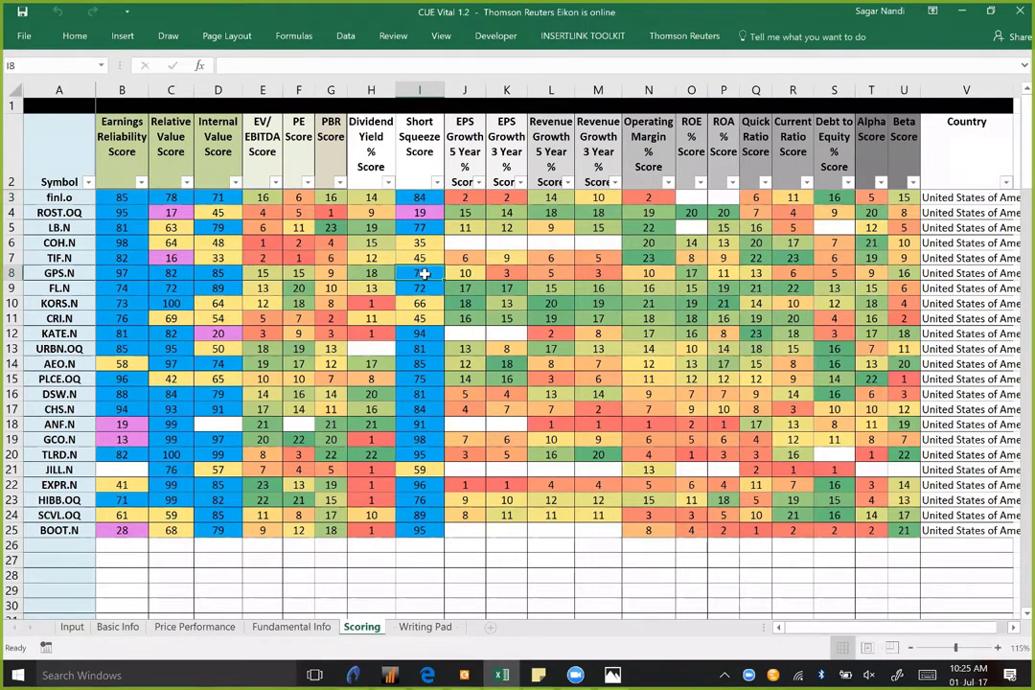
left_click(421, 198)
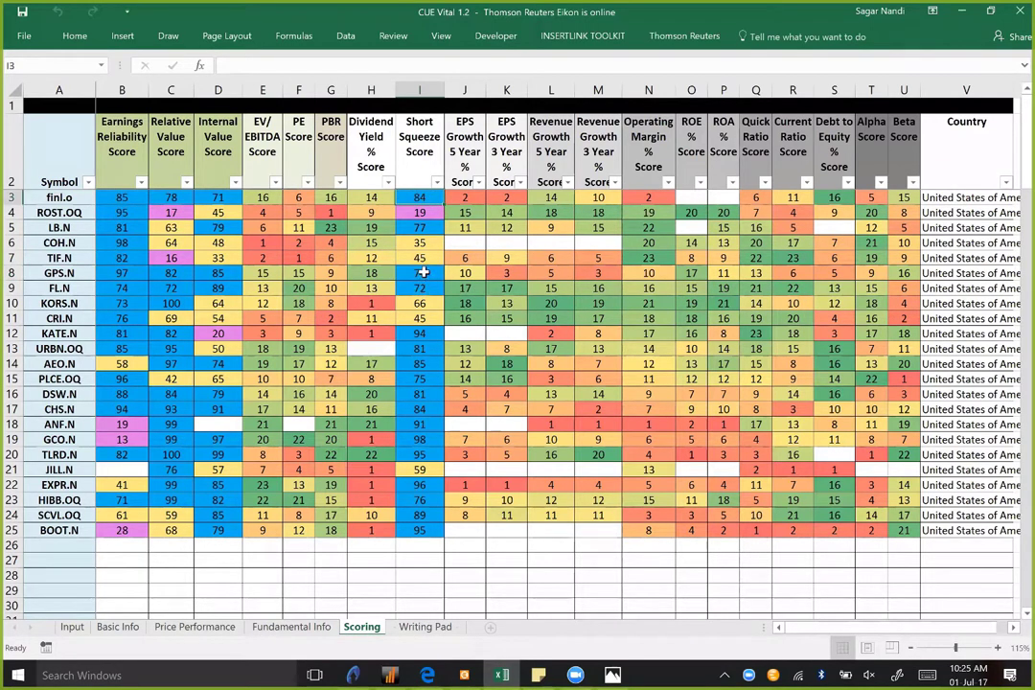
left_click(423, 273, "shift")
left_click(425, 276)
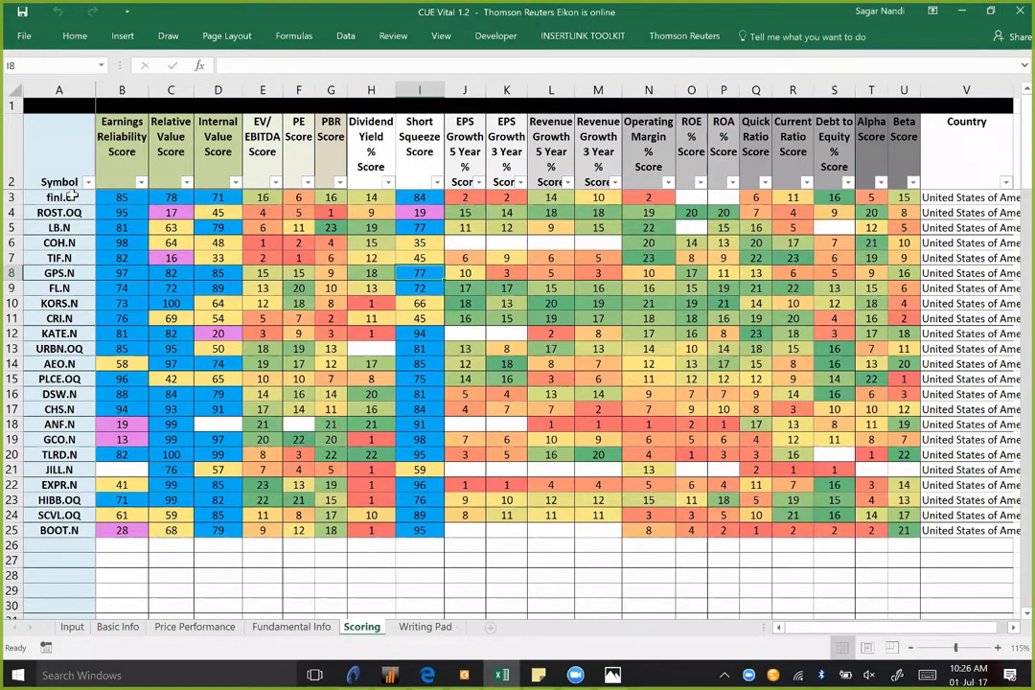
left_click_drag(419, 188, 413, 527)
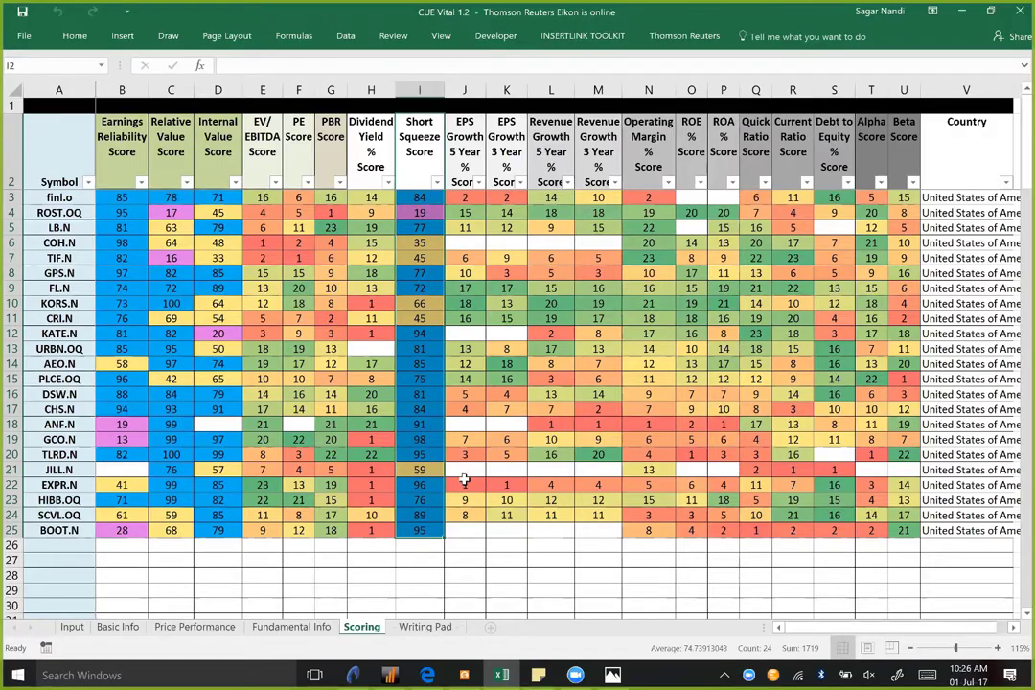
key("alt+Tab")
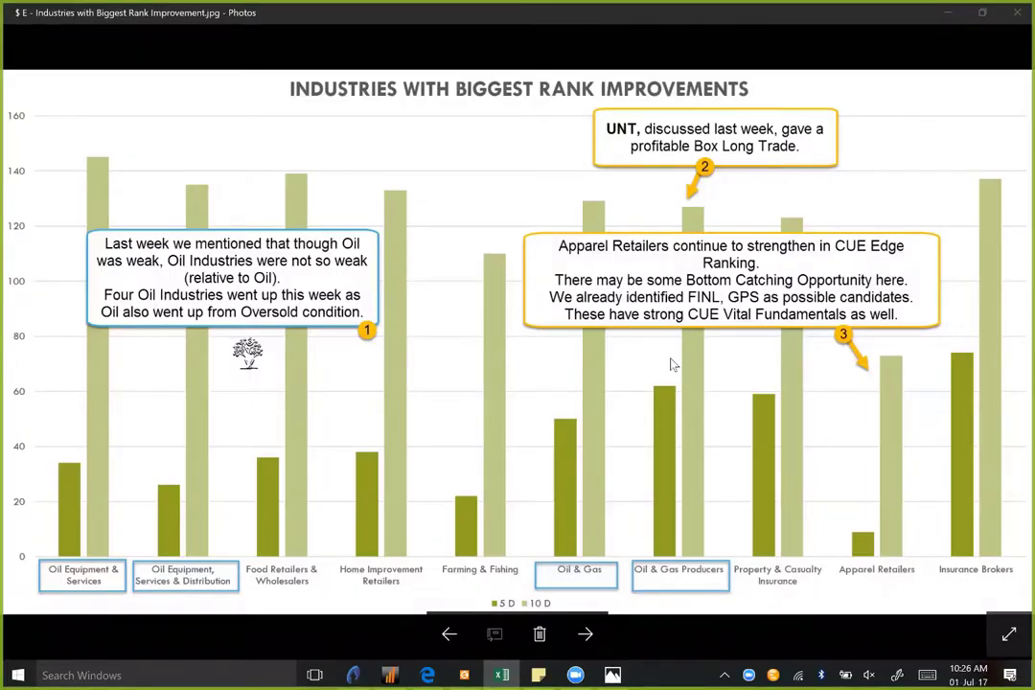
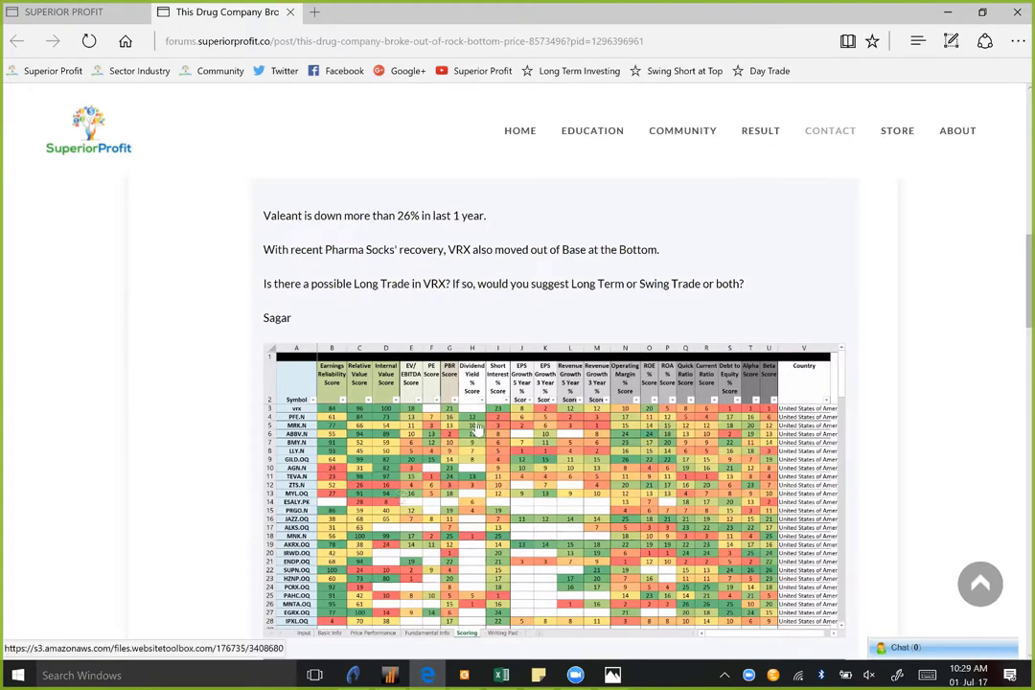
Enlarge the scoring table in the VRX forum post in Edge and step through its weekly and daily VRX chart images
left_click(408, 359)
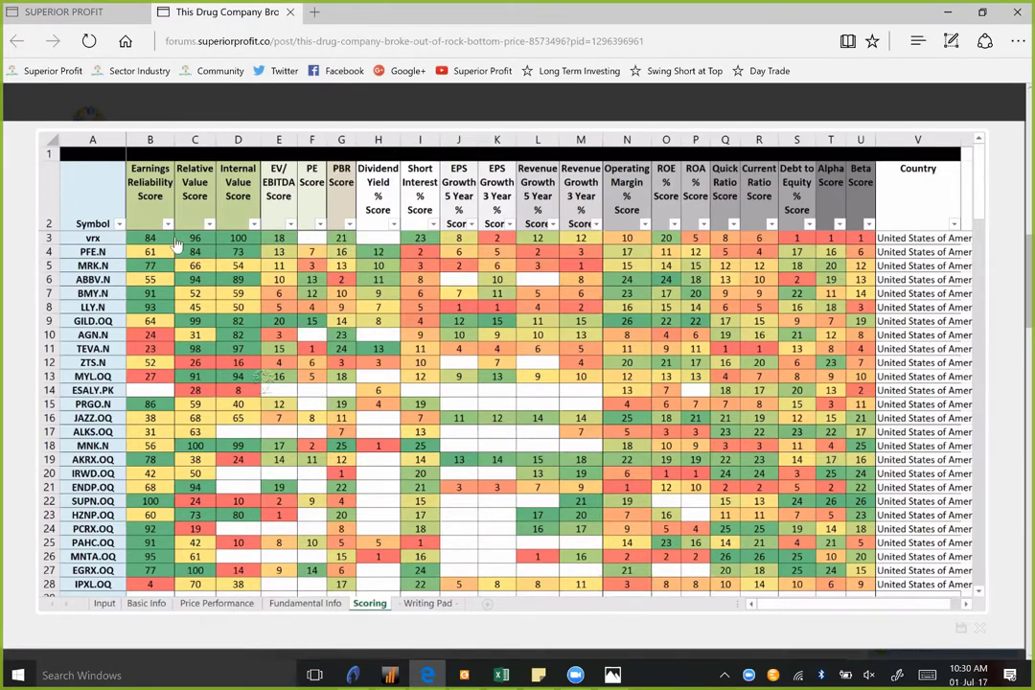
left_click(958, 362)
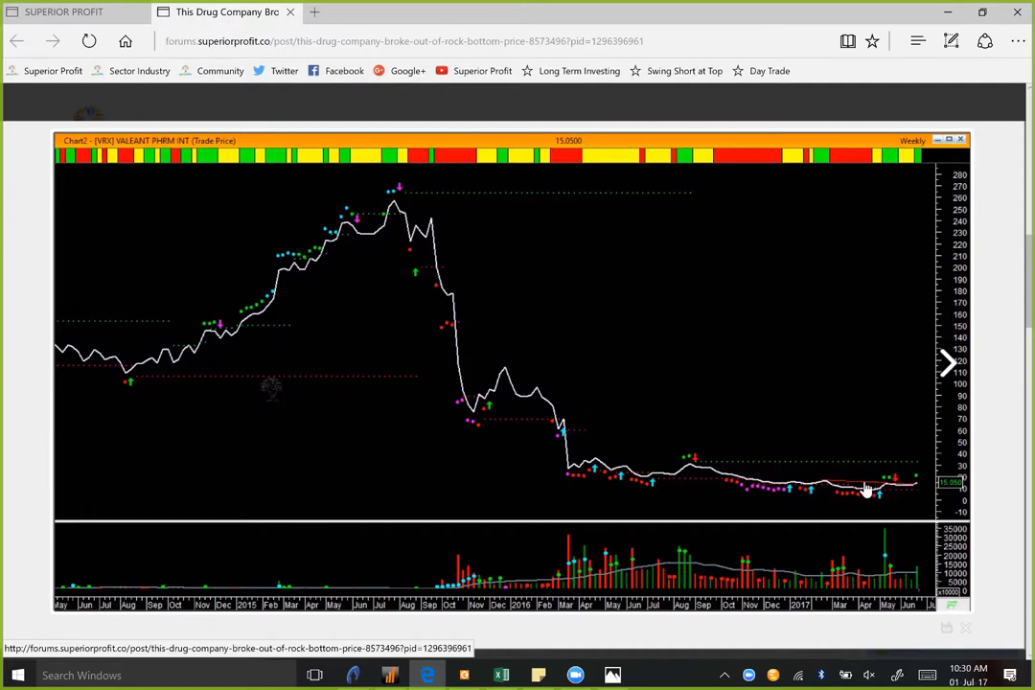
left_click(950, 364)
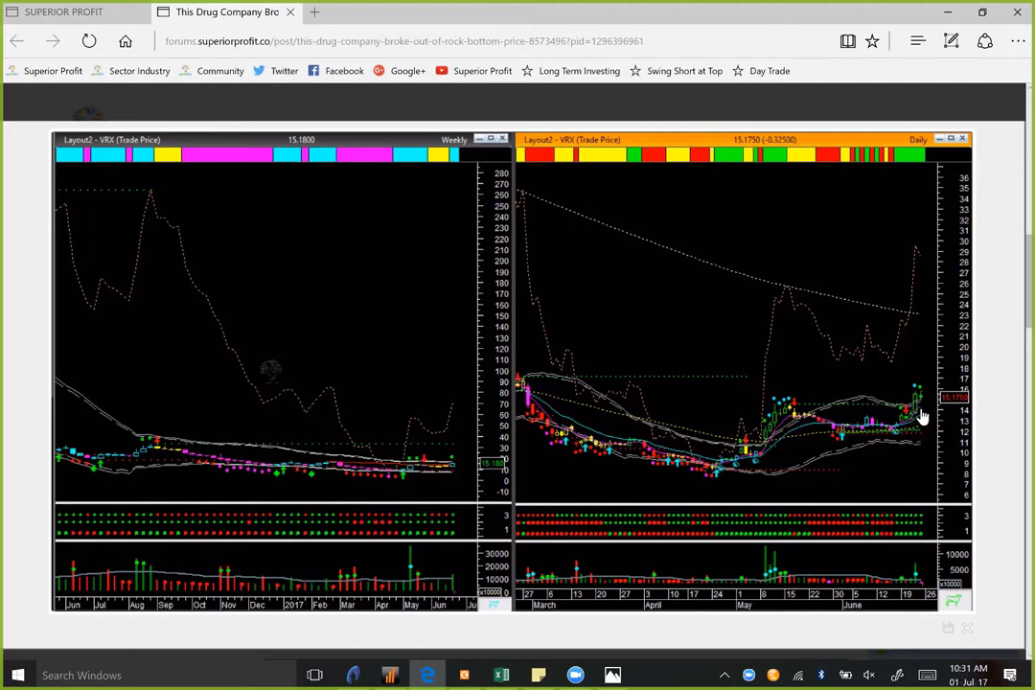
left_click(1000, 400)
Review the Jul 01 reply on VRX and view its annotated Call Backspread chart enlarged
scroll(676, 374, "down", 2)
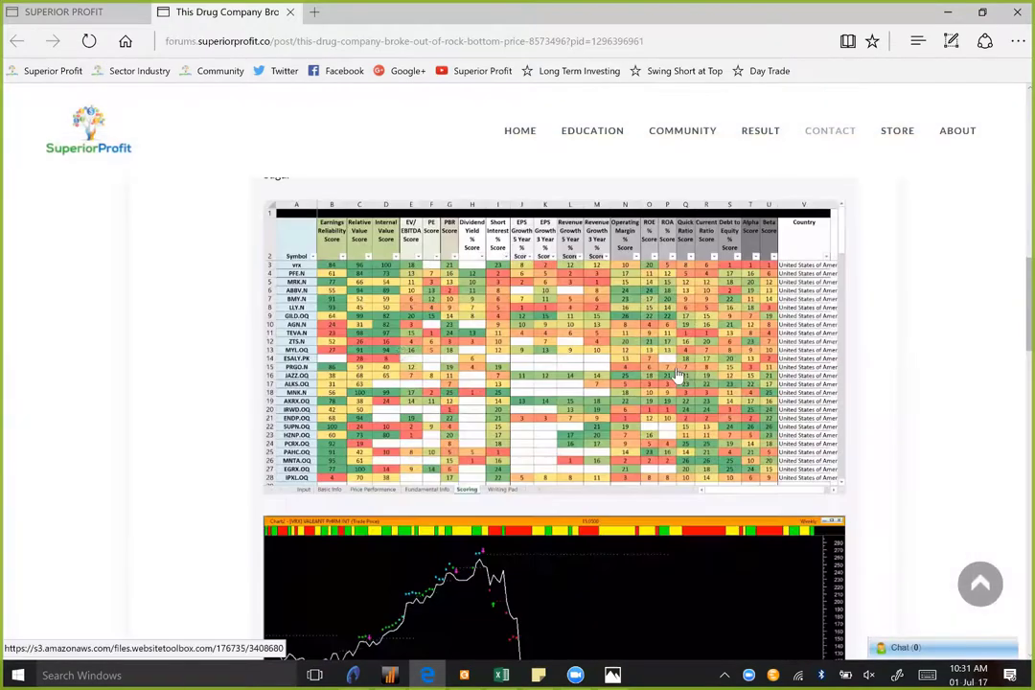
scroll(677, 373, "down", 10)
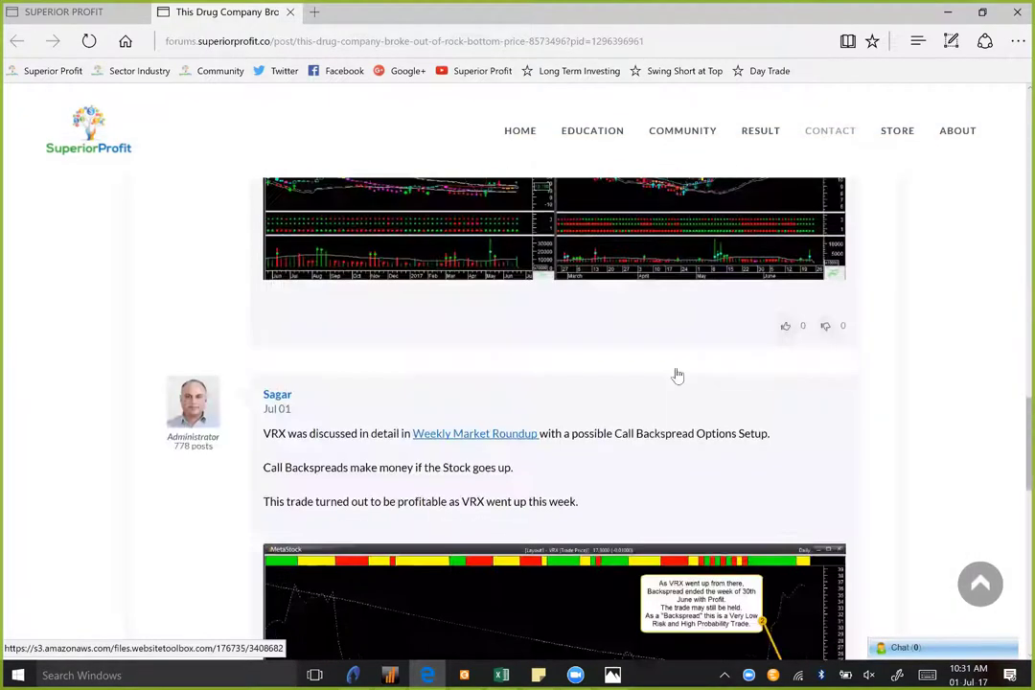
left_click(674, 374)
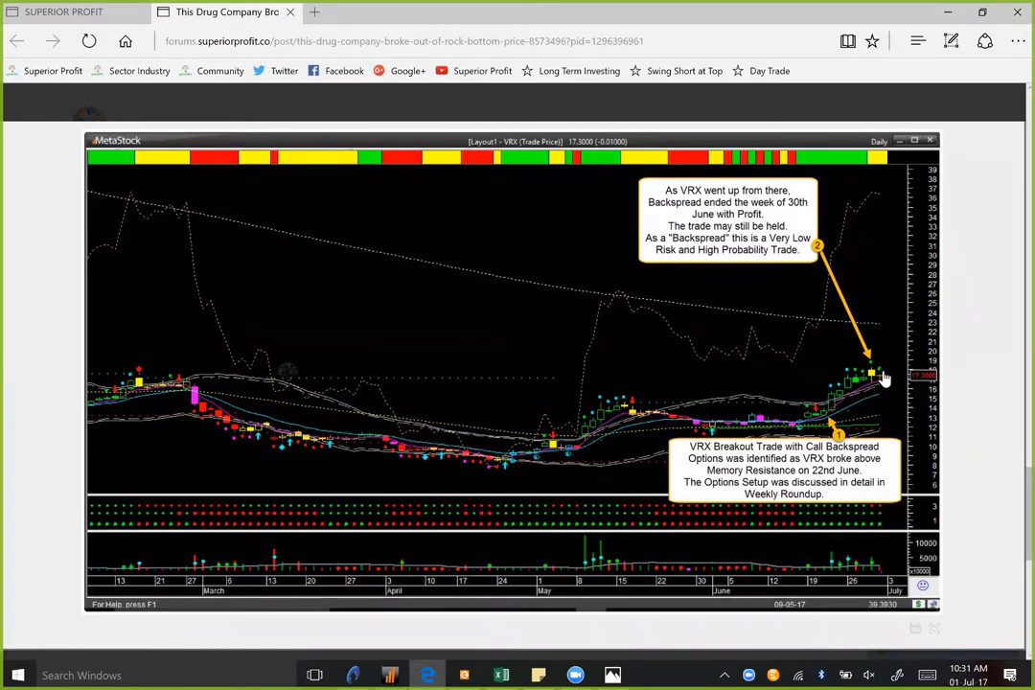
left_click(990, 331)
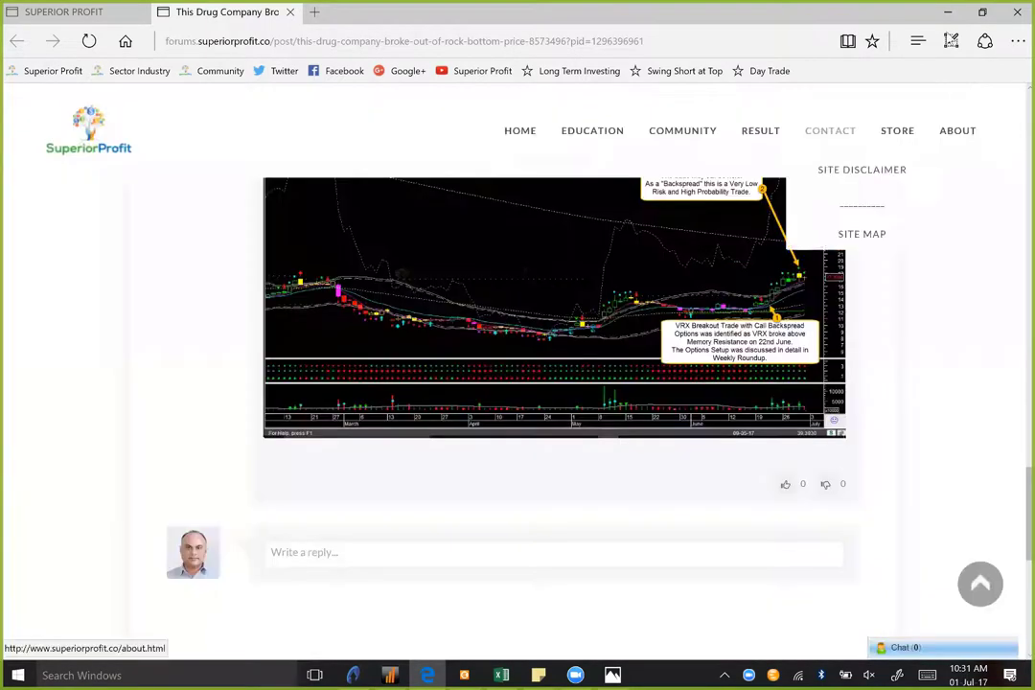
Return to the biggest rank declines chart in Photos and close it to get to TradeStation
key("alt+Tab")
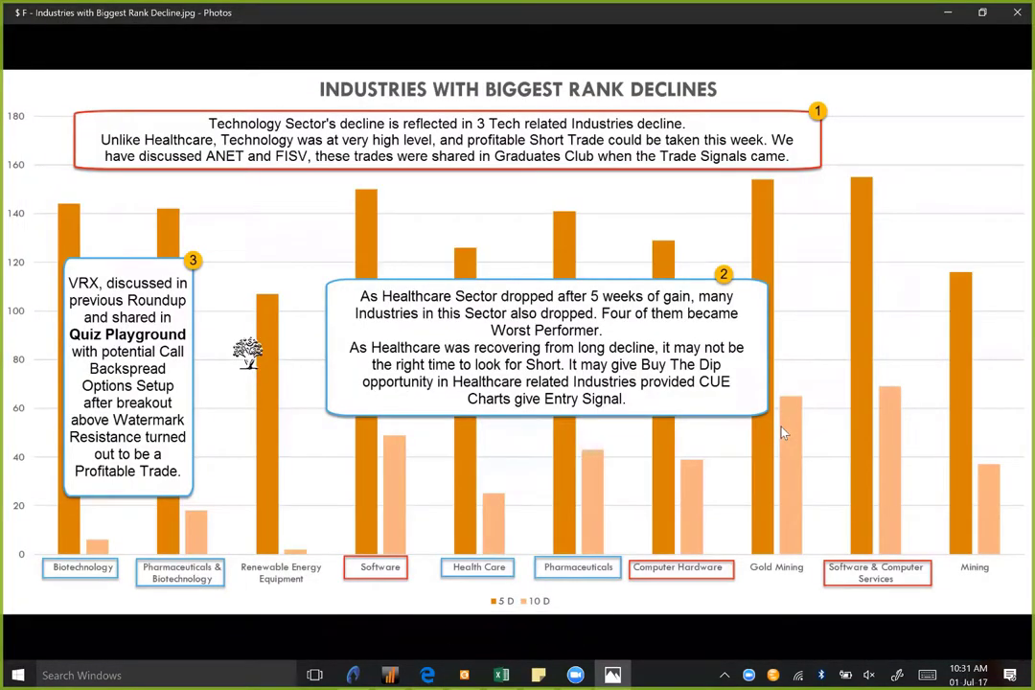
left_click(1016, 14)
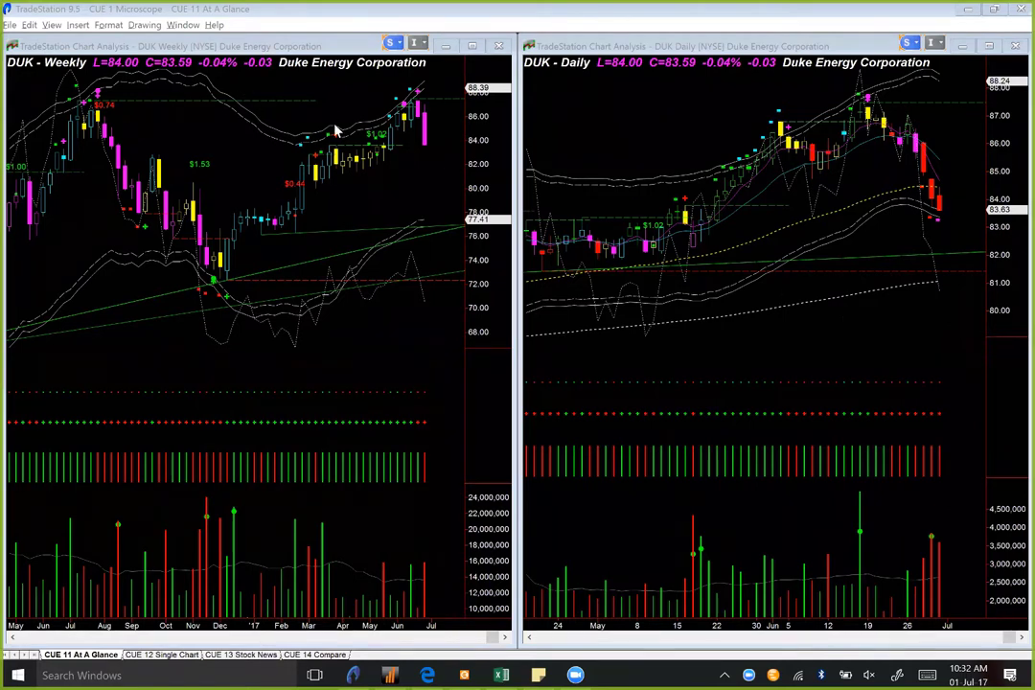
Mark the mid-June peak candles and the related volume spike on the DUK Daily chart with arrows, and clear the drawings
left_click_drag(818, 81, 877, 96)
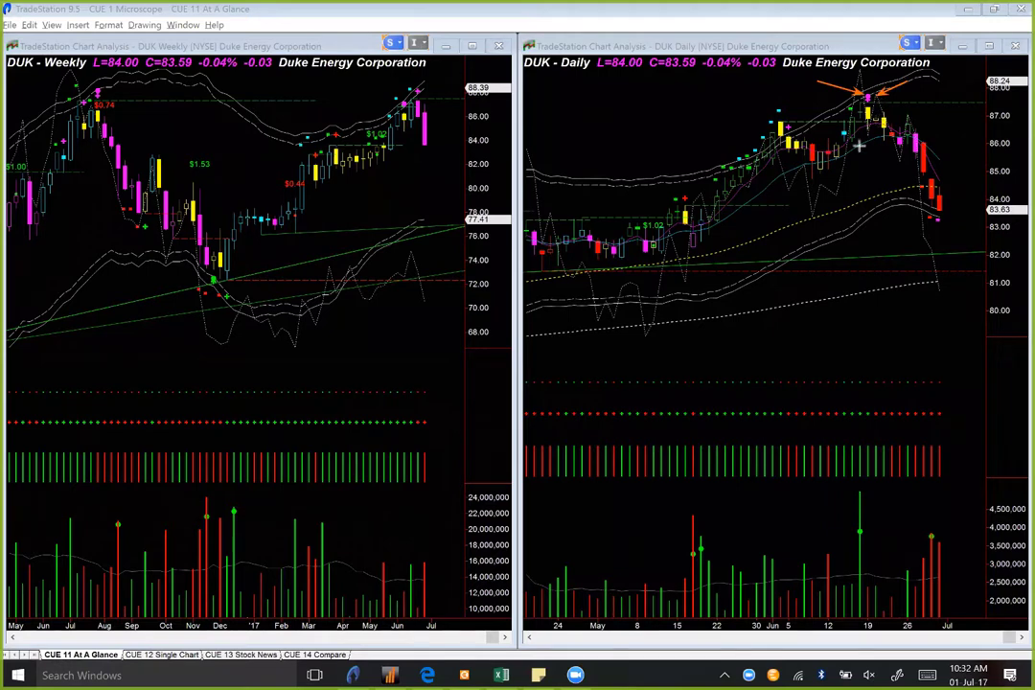
left_click_drag(860, 156, 870, 127)
left_click_drag(800, 121, 869, 120)
left_click(824, 516)
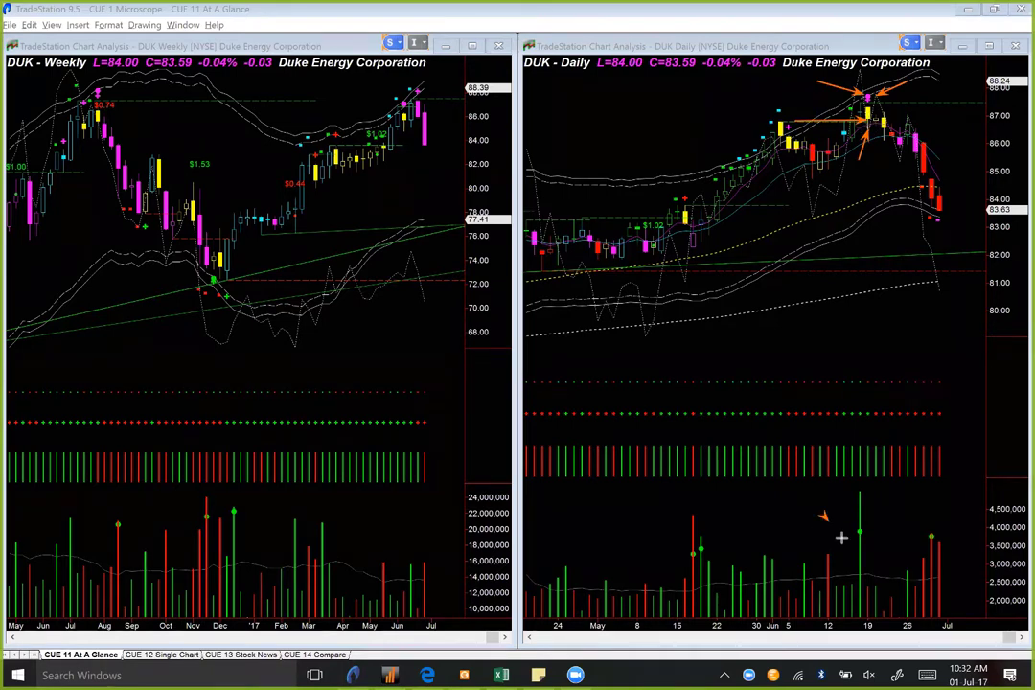
left_click_drag(841, 538, 862, 554)
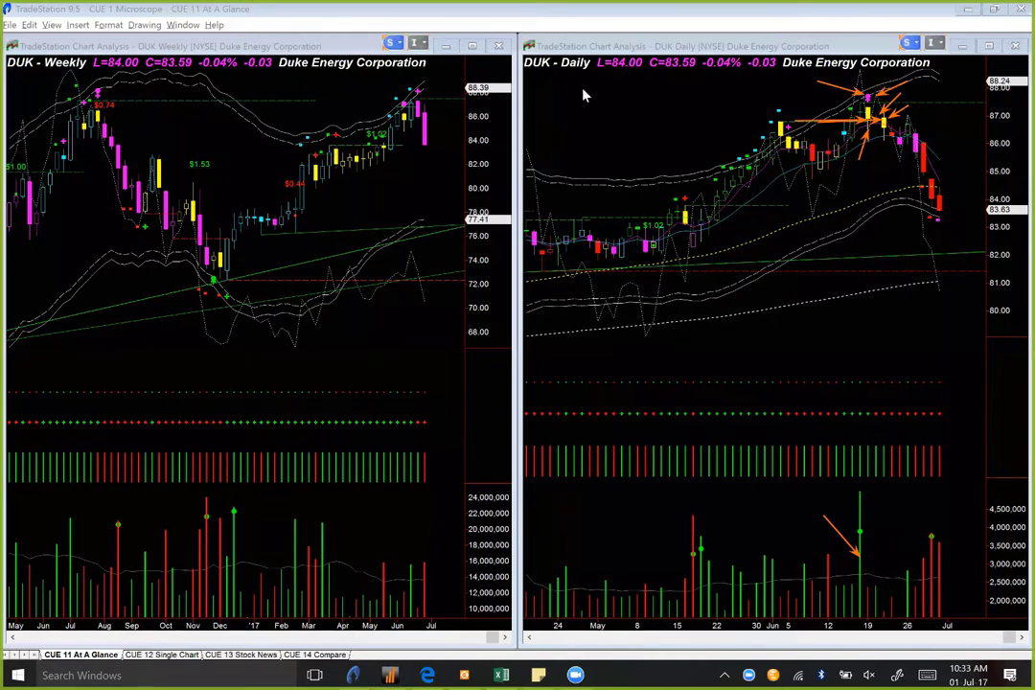
key("ctrl+shift+c")
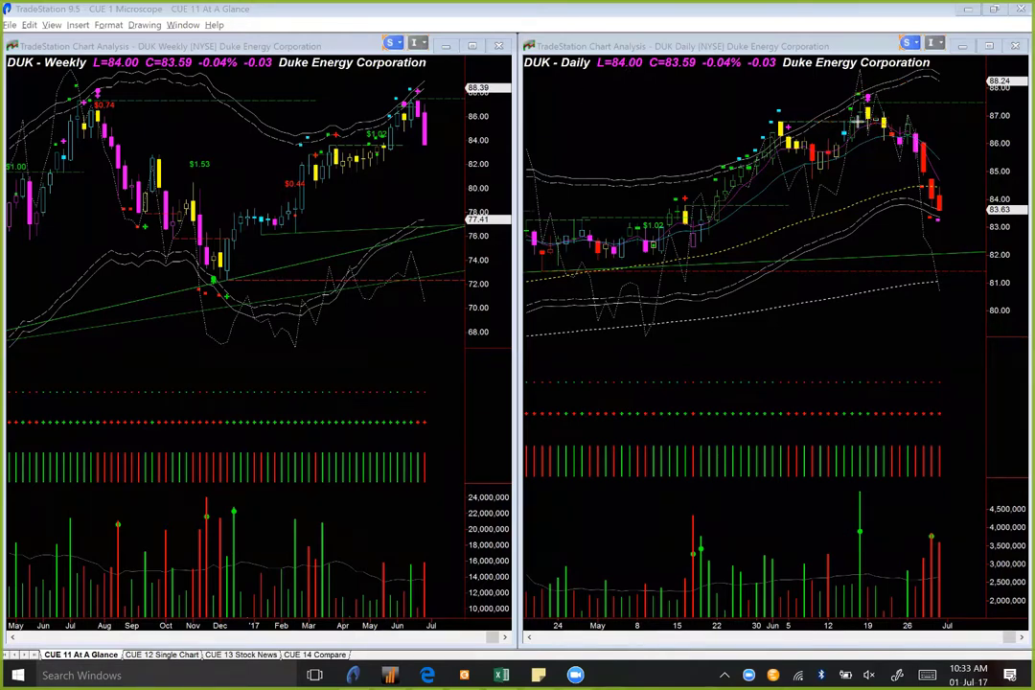
Mark the high and lower price levels after the DUK Daily peak and the following breakdown with arrows, and clear them
left_click_drag(882, 120, 940, 120)
left_click_drag(835, 96, 947, 95)
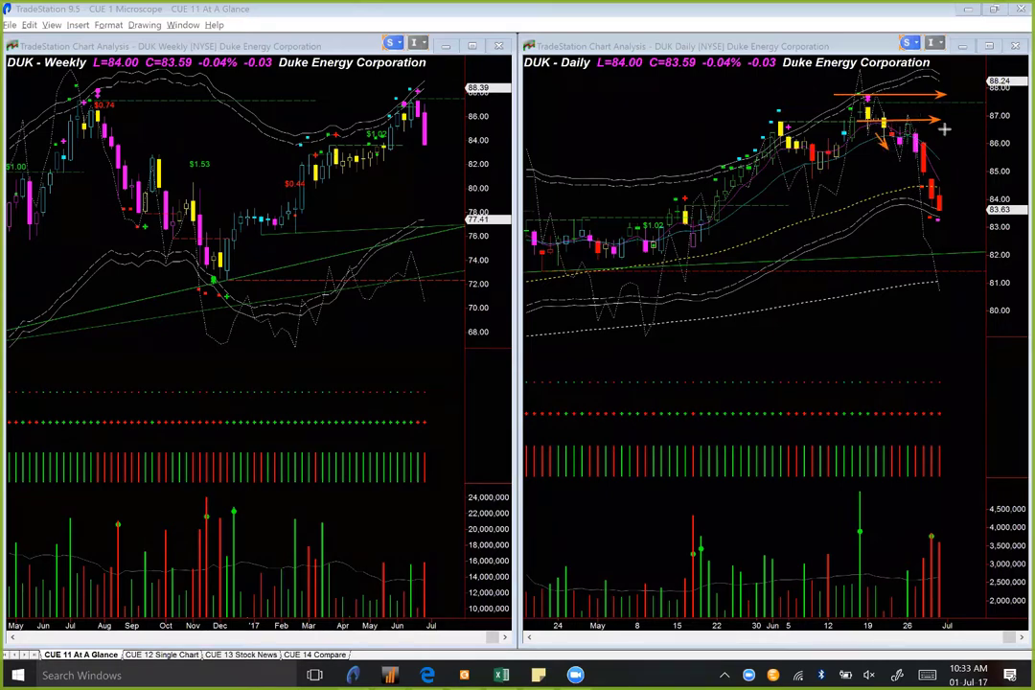
left_click_drag(952, 126, 918, 137)
left_click_drag(930, 134, 960, 224)
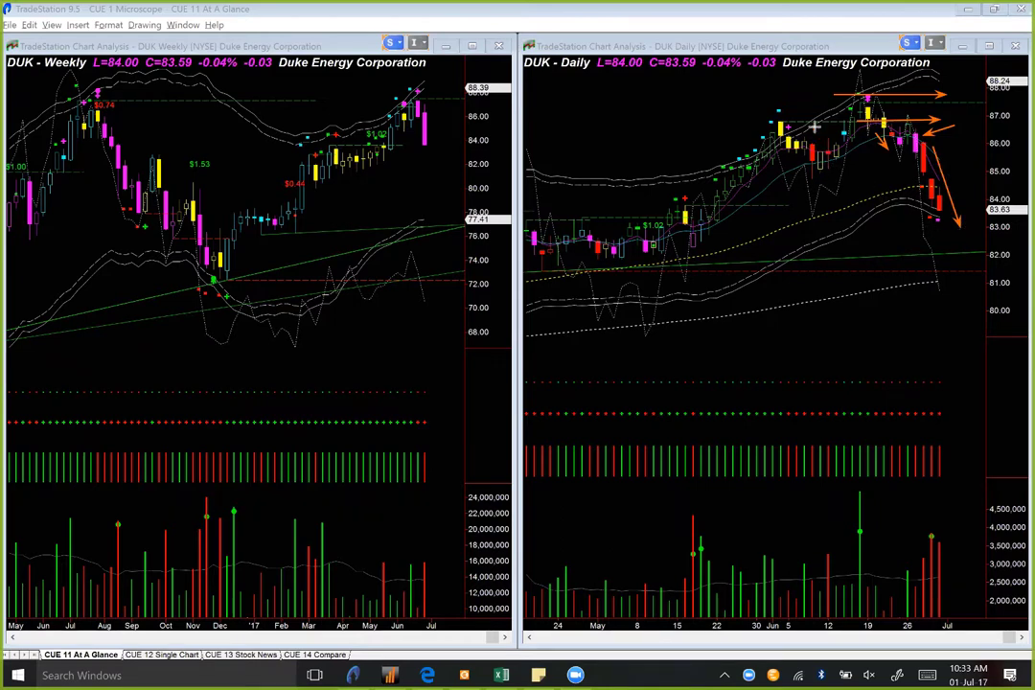
left_click_drag(817, 117, 908, 117)
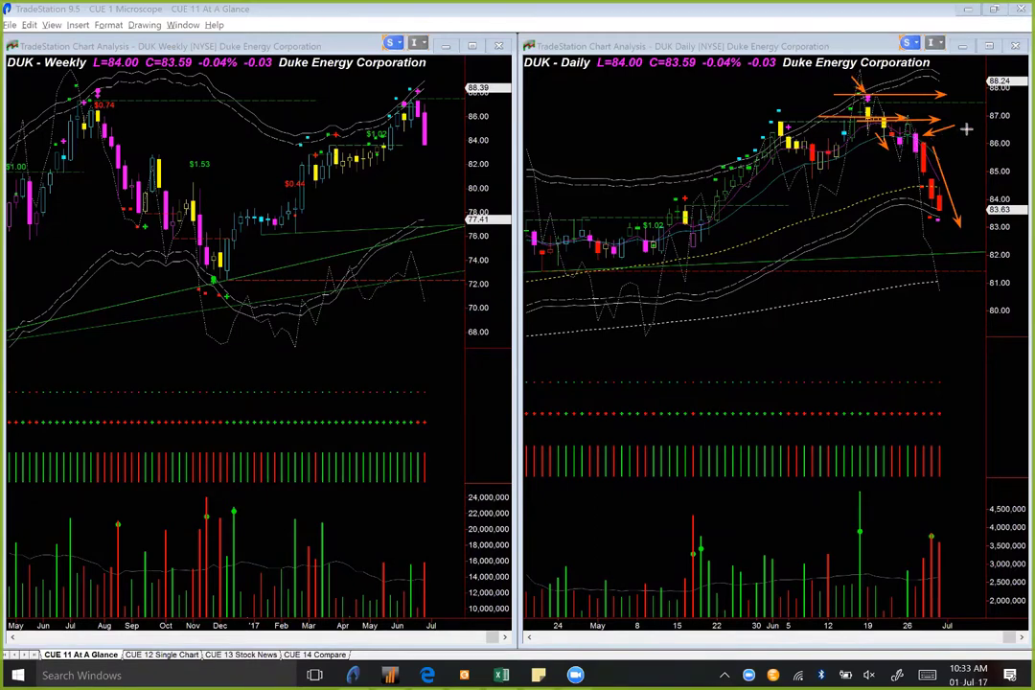
left_click_drag(966, 128, 932, 139)
key("Delete")
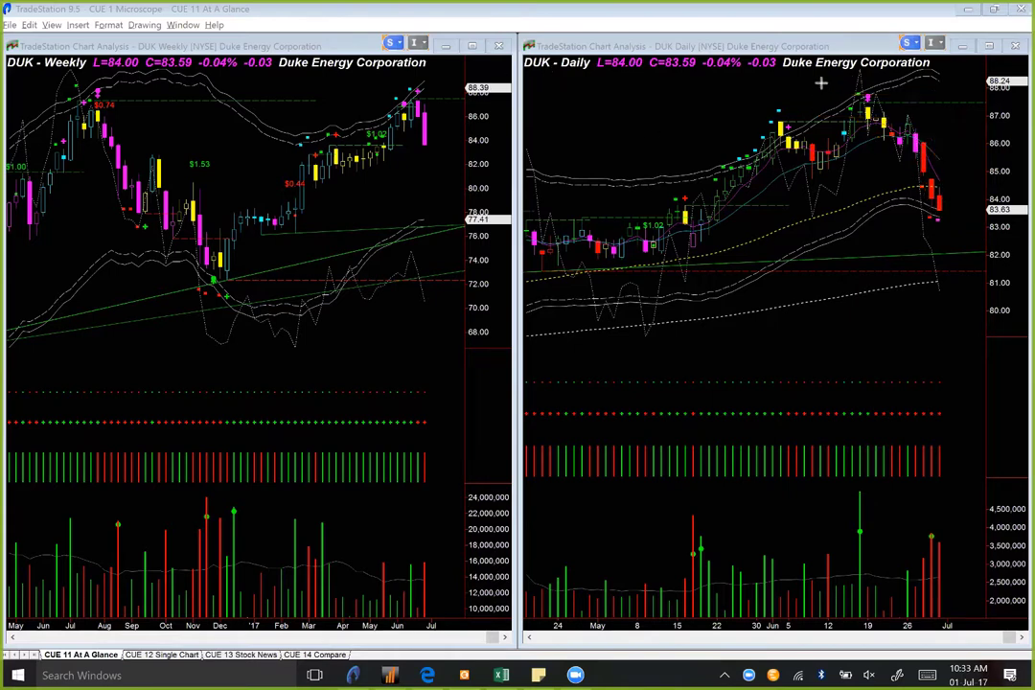
Draw arrows on the DUK Daily chart for the peak signal, the range bounds and the upward and downward paths, and clear them
left_click_drag(822, 83, 862, 96)
left_click_drag(868, 106, 898, 105)
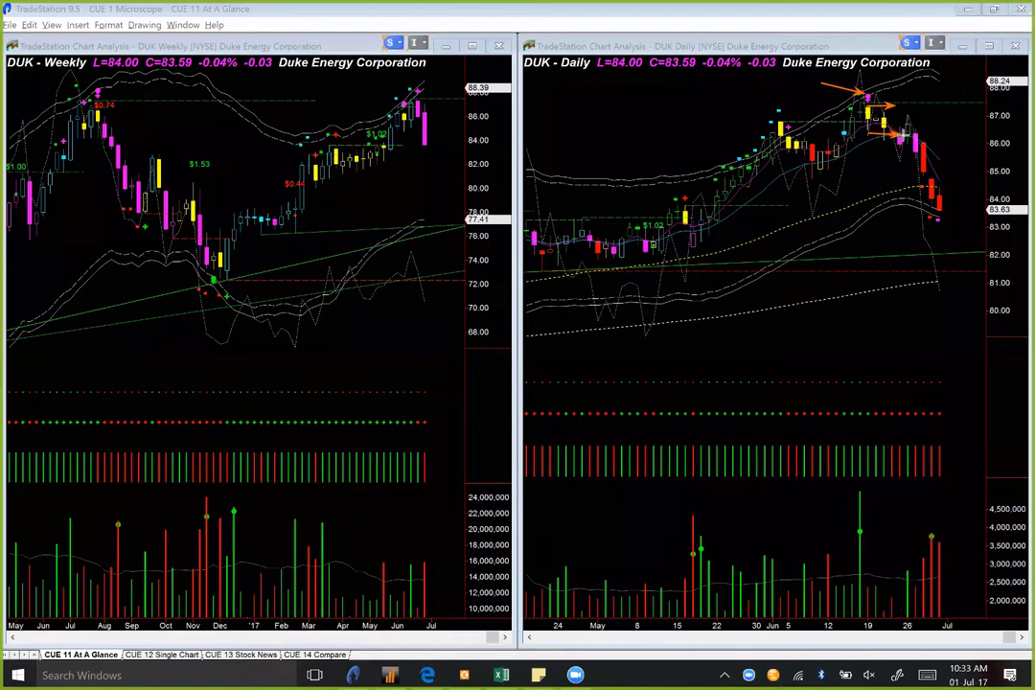
left_click_drag(869, 133, 906, 131)
left_click_drag(896, 113, 919, 86)
left_click_drag(863, 108, 902, 103)
left_click_drag(903, 132, 937, 223)
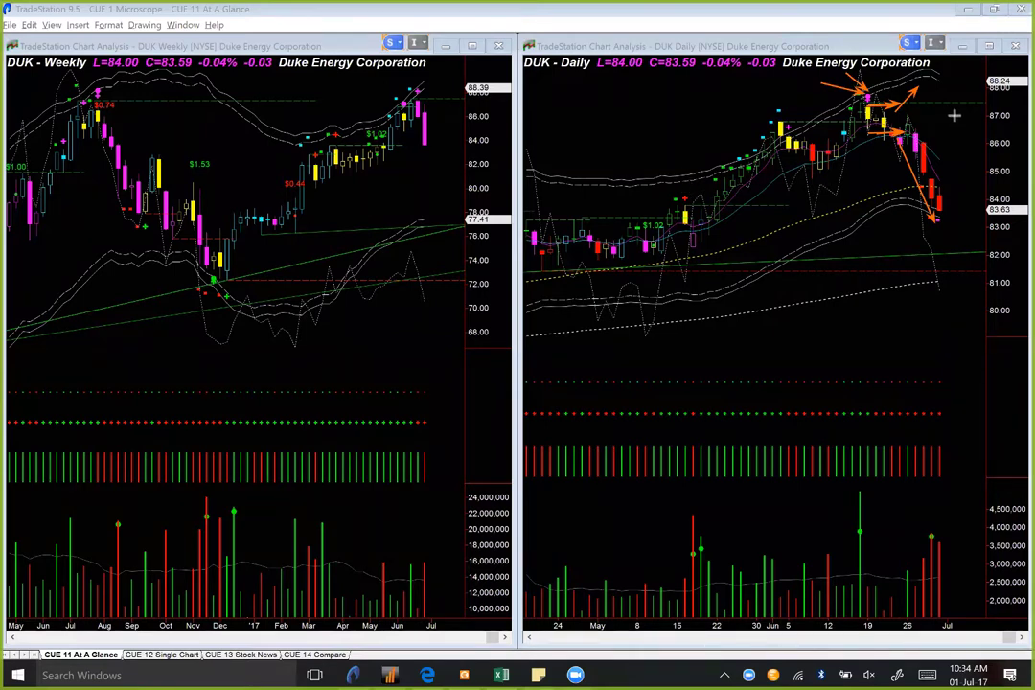
left_click_drag(954, 117, 923, 134)
key("Escape")
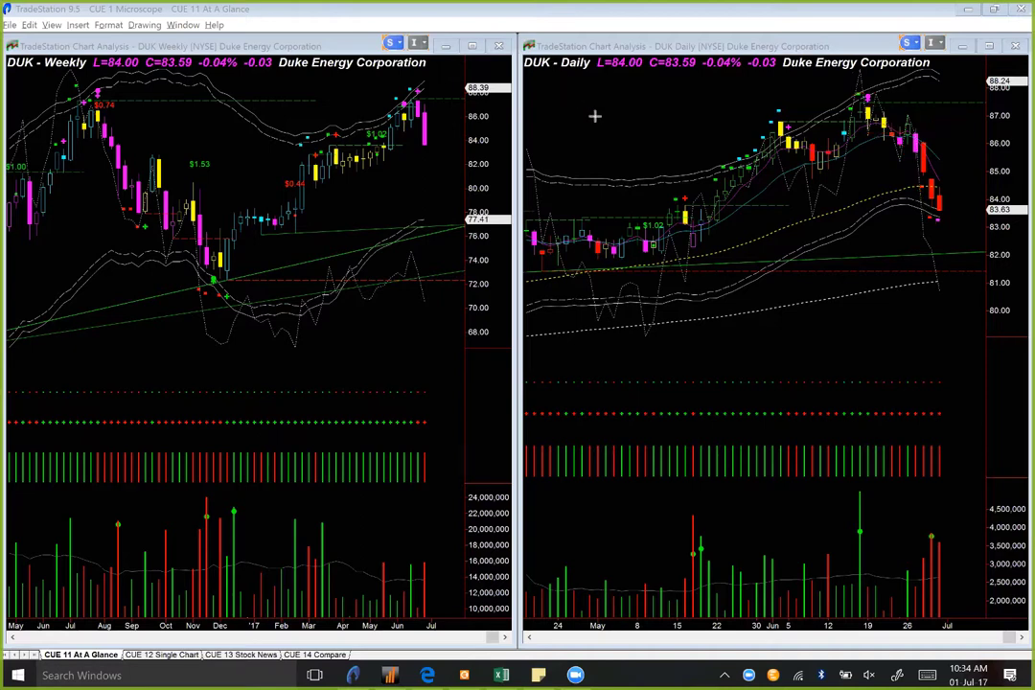
left_click(644, 145)
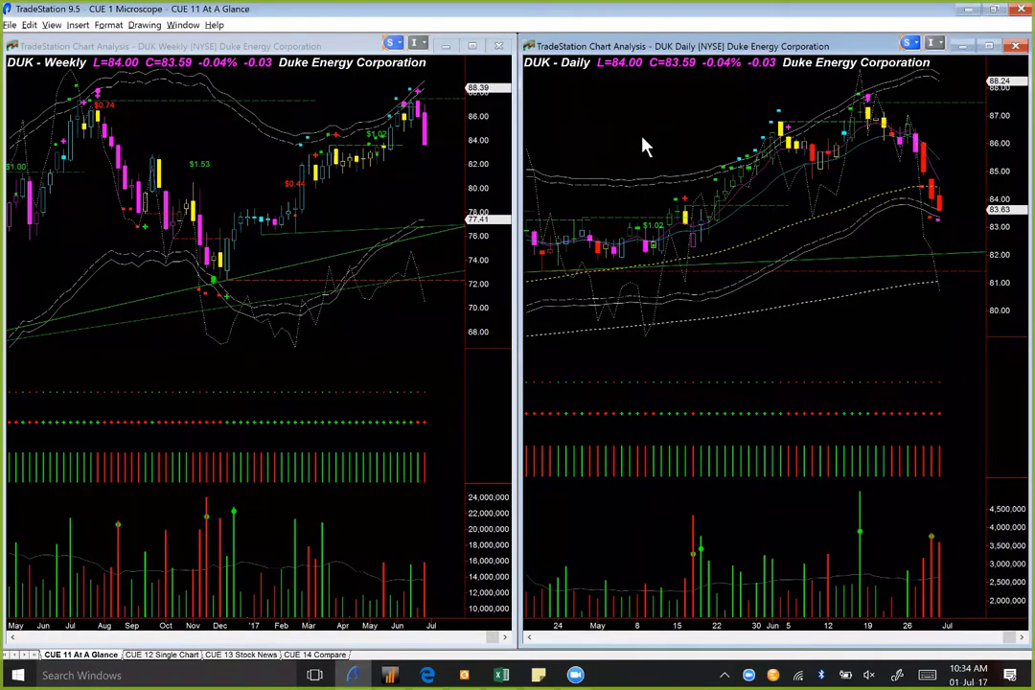
Switch to the CUE Vital workbook in Excel and load the duk ticker on the Input sheet
key("alt+Tab")
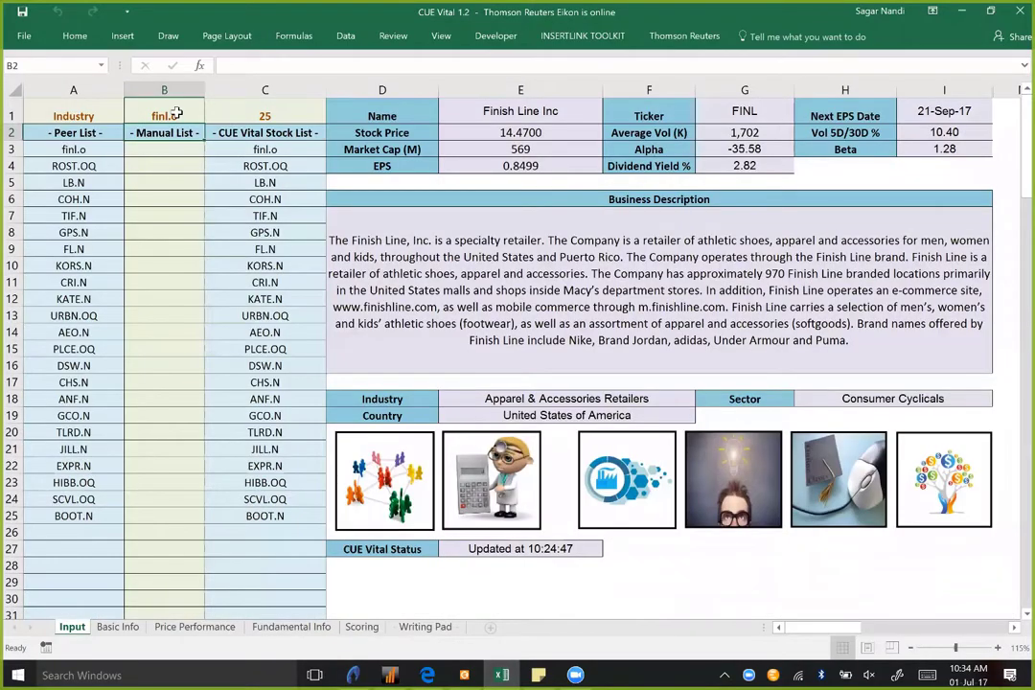
left_click(177, 113)
type("duk")
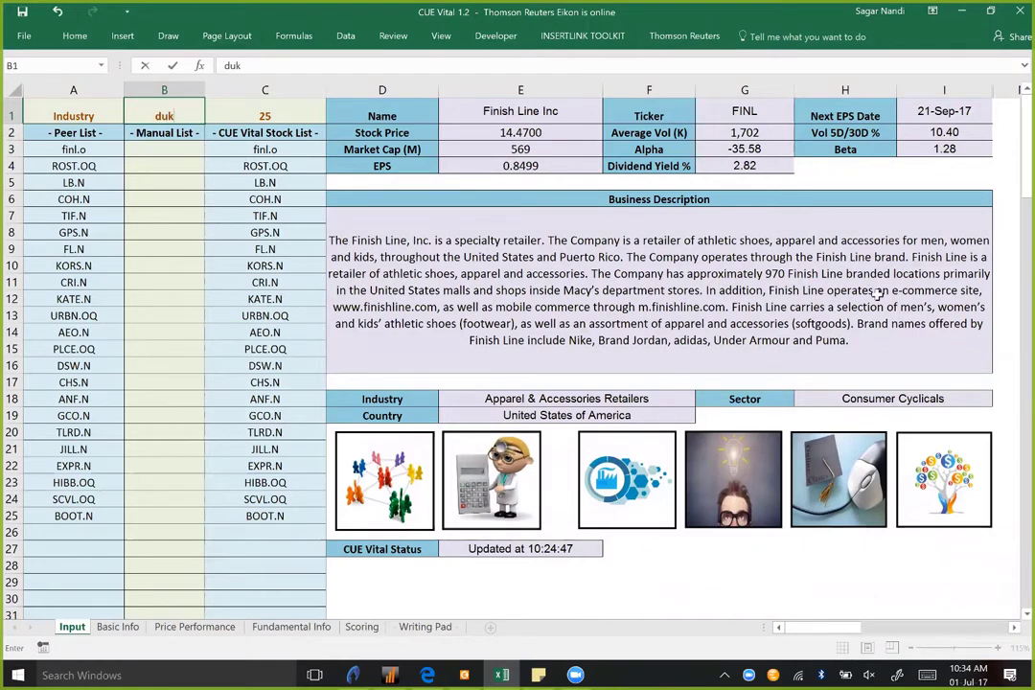
key("Return")
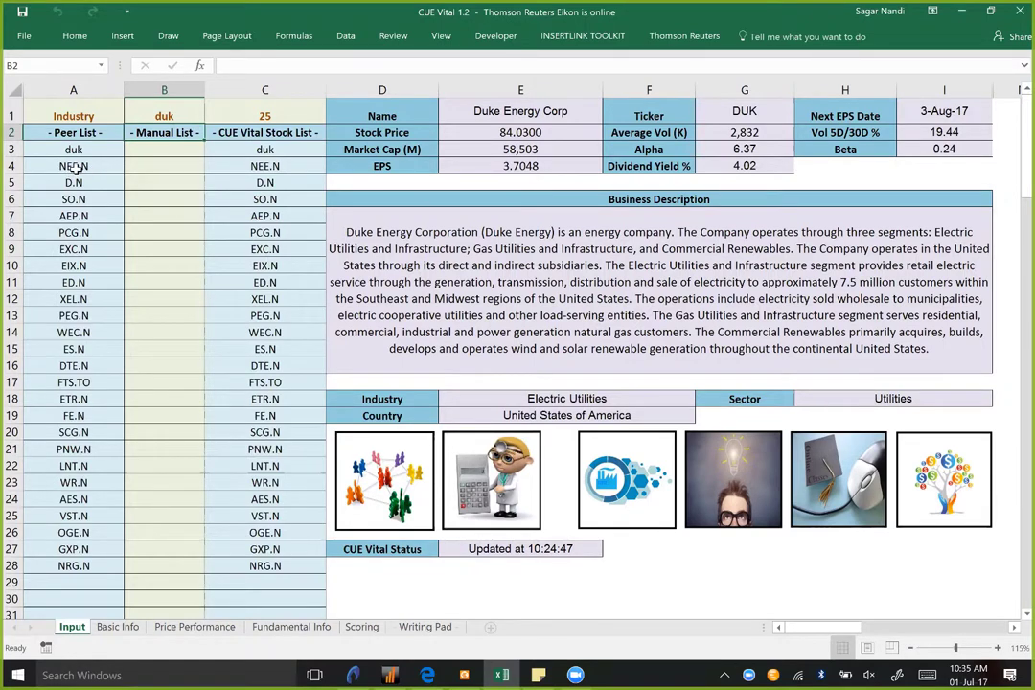
Switch to TradeStation and mark the late-June peak, the move around it and the early-June signal on the NEE Daily chart with arrows
key("alt+Tab")
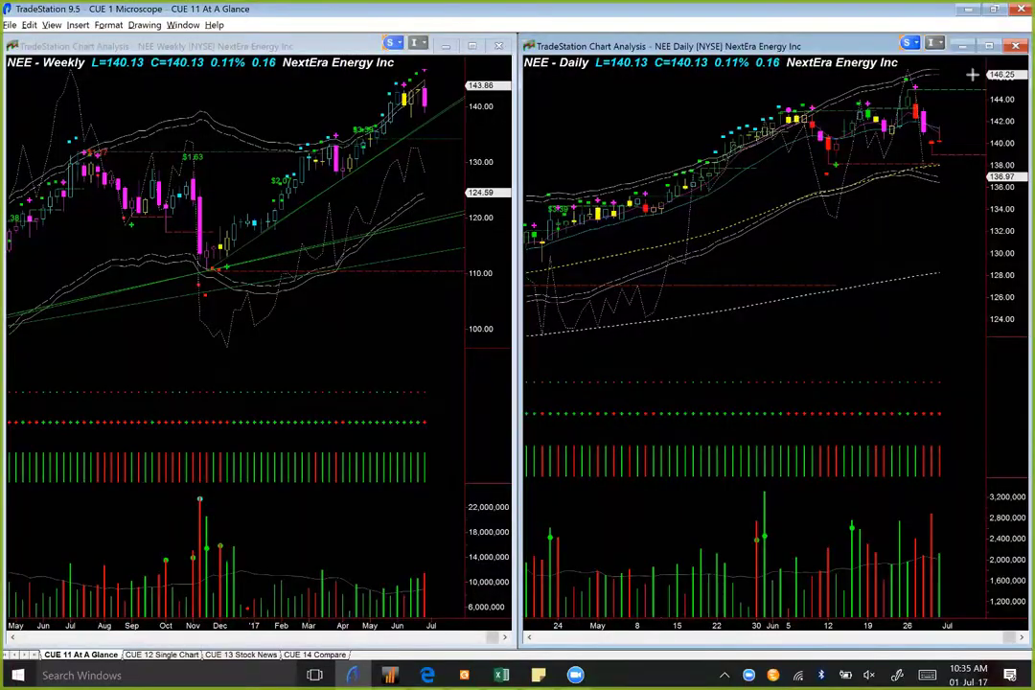
left_click_drag(966, 67, 919, 84)
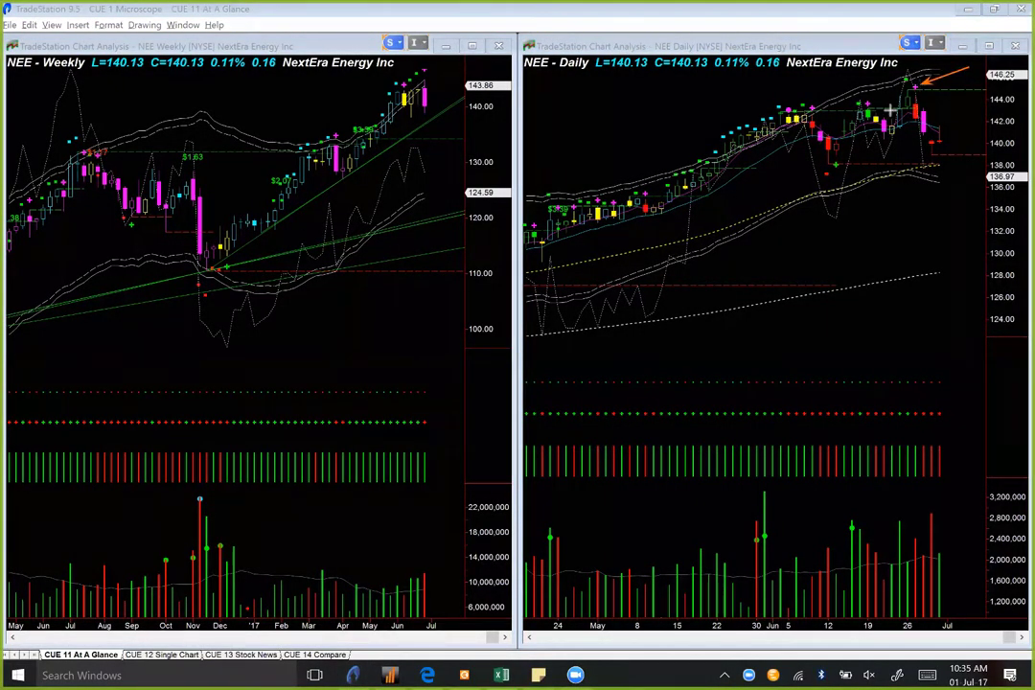
mouse_move(849, 112)
left_mouse_down()
mouse_move(920, 112)
mouse_move(905, 84)
left_mouse_up()
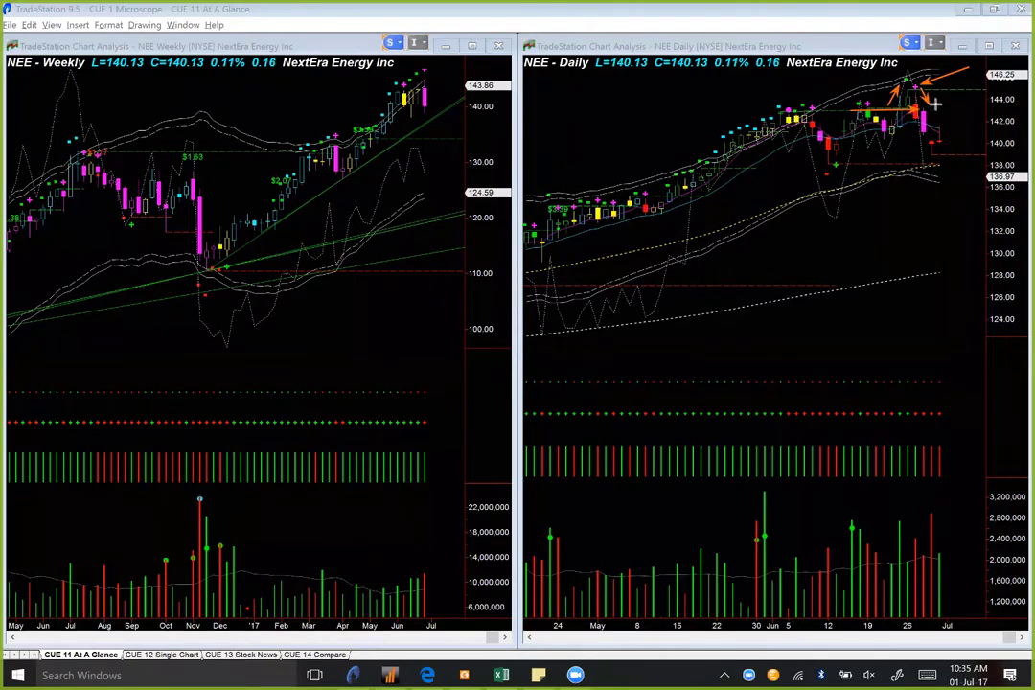
left_click_drag(954, 88, 922, 98)
left_click_drag(776, 88, 789, 101)
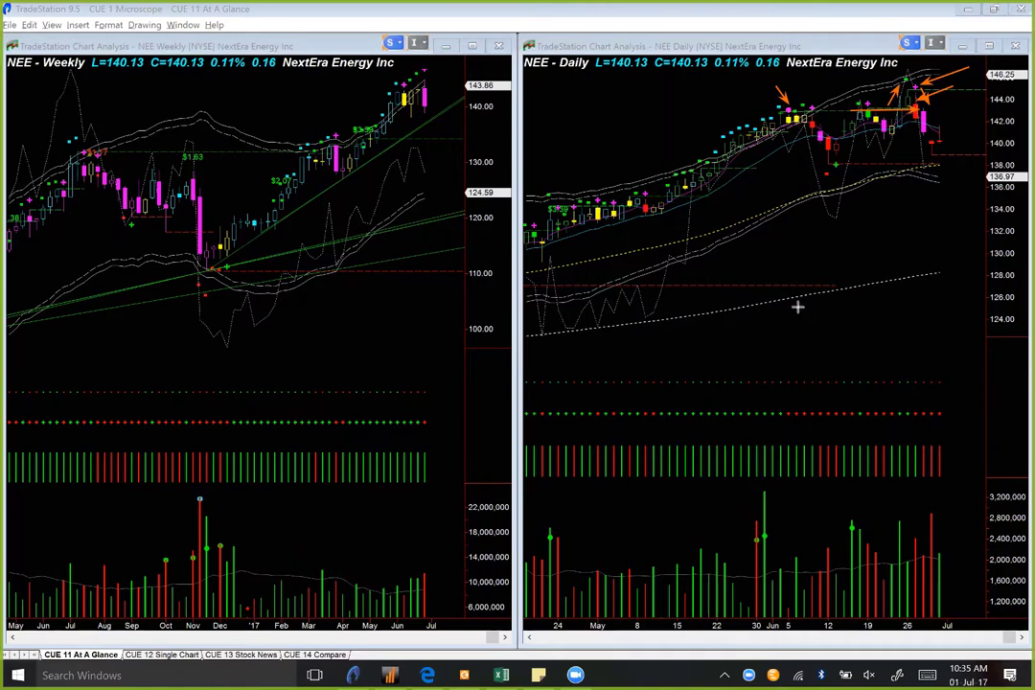
Mark the early-June volume spike, the late-June drop and the latest candle on the NEE Daily chart with arrows, and clear the drawings
left_click_drag(743, 470, 767, 522)
left_click_drag(917, 111, 926, 161)
left_click_drag(966, 116, 945, 125)
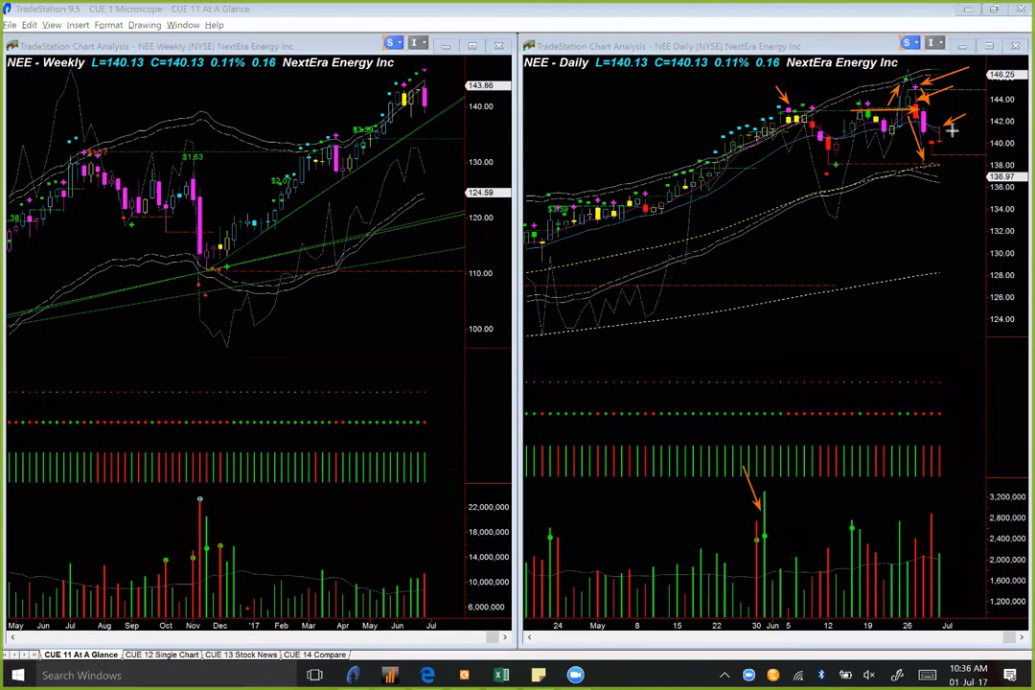
left_click_drag(952, 134, 952, 146)
key("Escape")
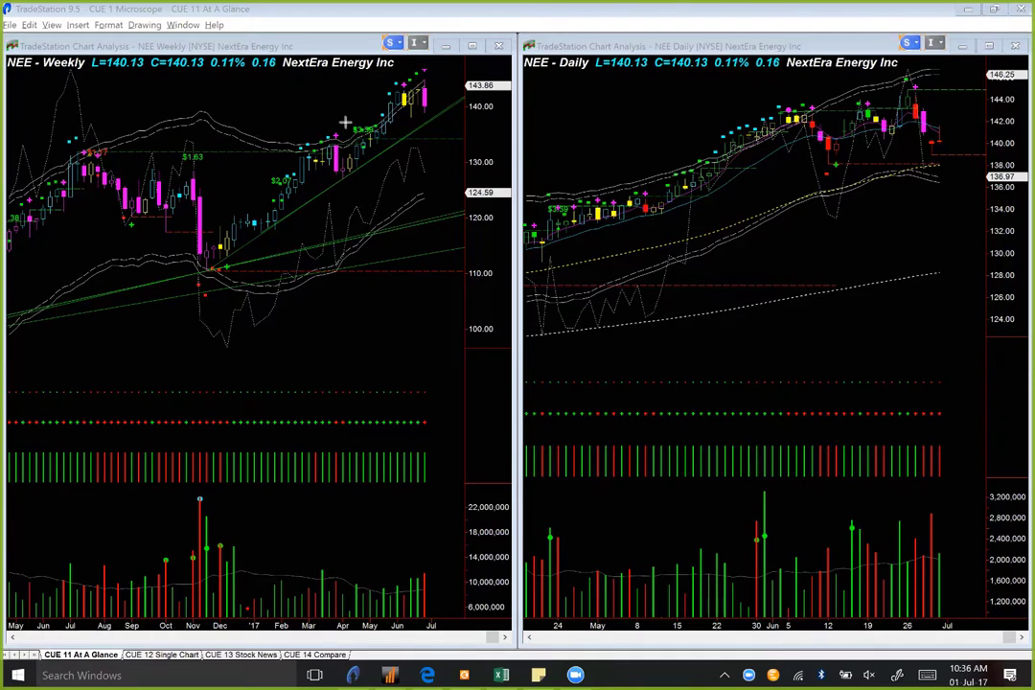
Trace the June high level, the swings beneath it and the late-June peak on the NEE Daily chart with arrows, and clear them
left_click_drag(784, 103, 815, 104)
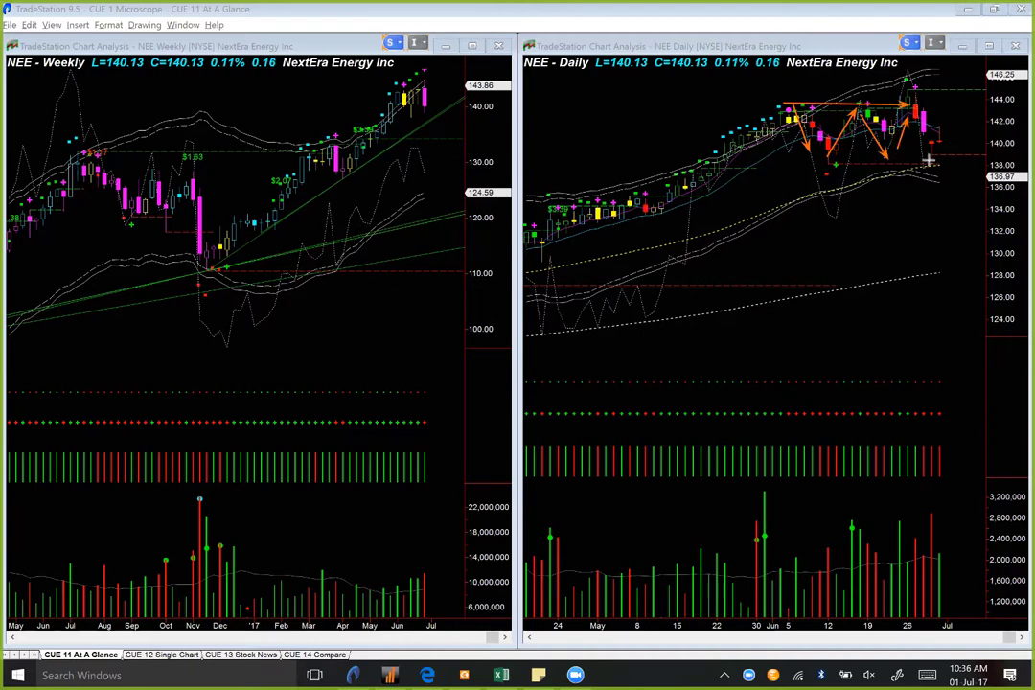
left_click_drag(894, 79, 914, 99)
key("Escape")
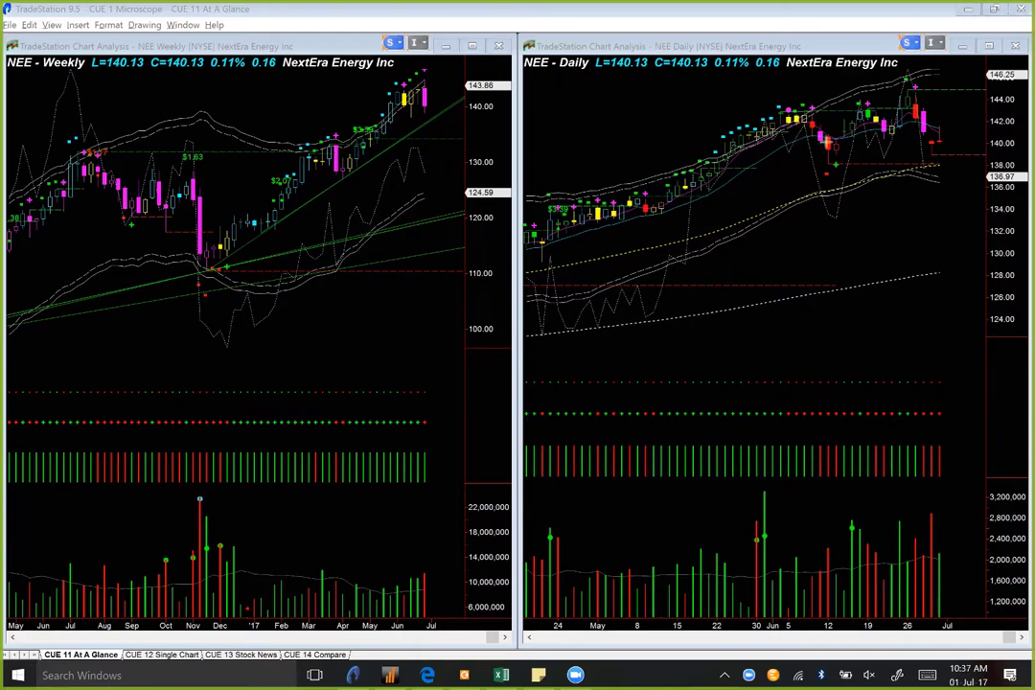
Switch to the CUE Edge workbook in Excel, maximize it and open the Sector Analysis sheet
key("alt+Tab")
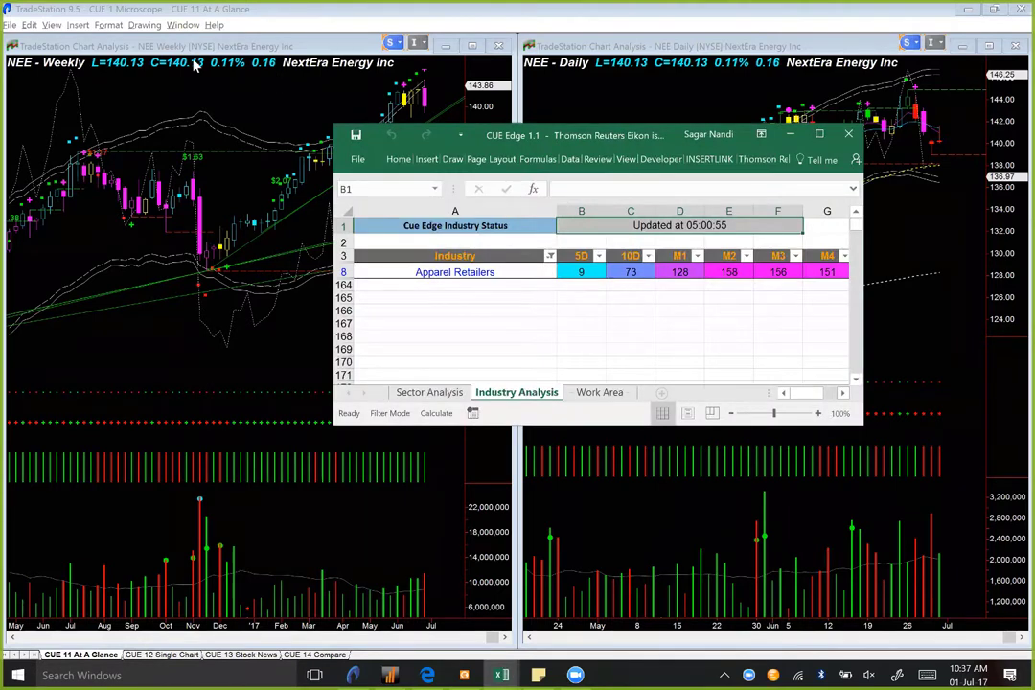
double_click(739, 132)
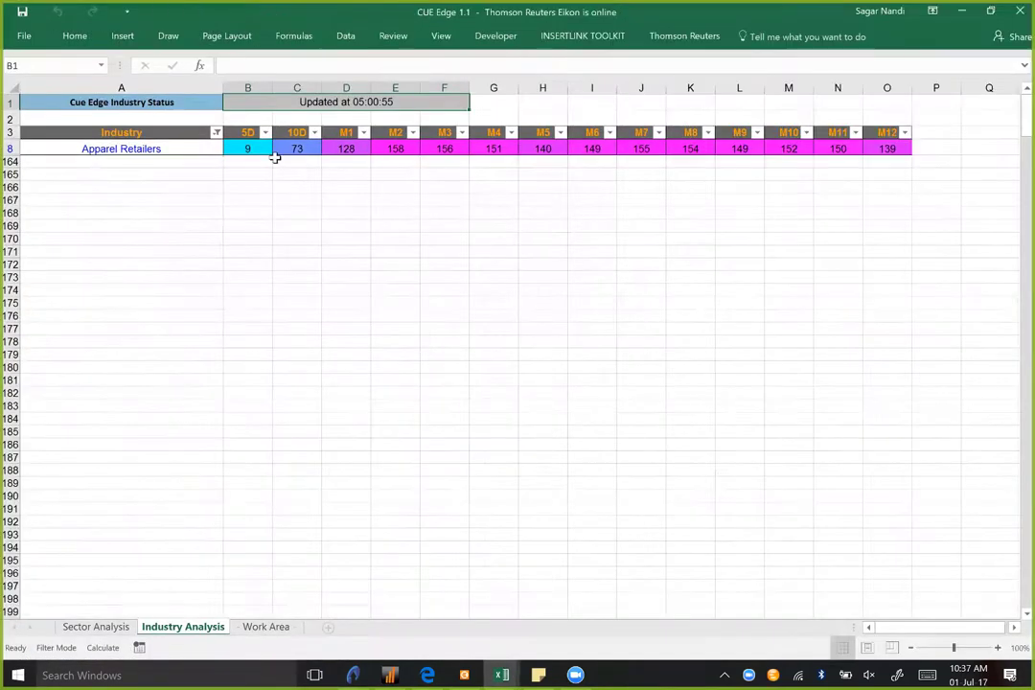
left_click(96, 626)
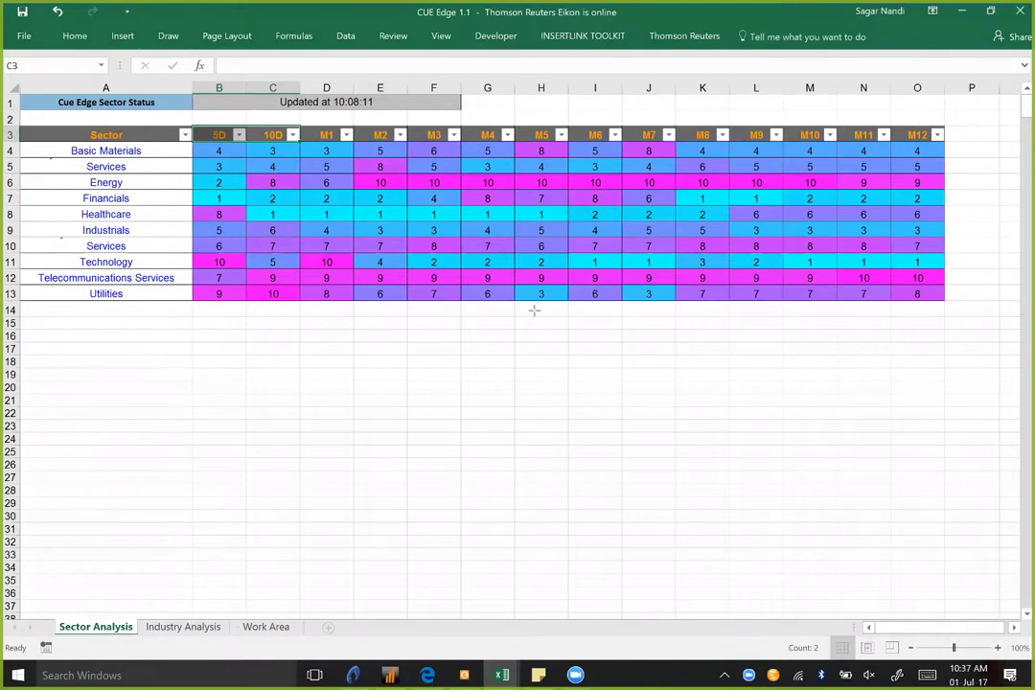
Mark the rank trends toward 5D for Utilities, Technology, Healthcare, Energy and Basic Materials with arrows, and clear them
left_click_drag(534, 310, 209, 308)
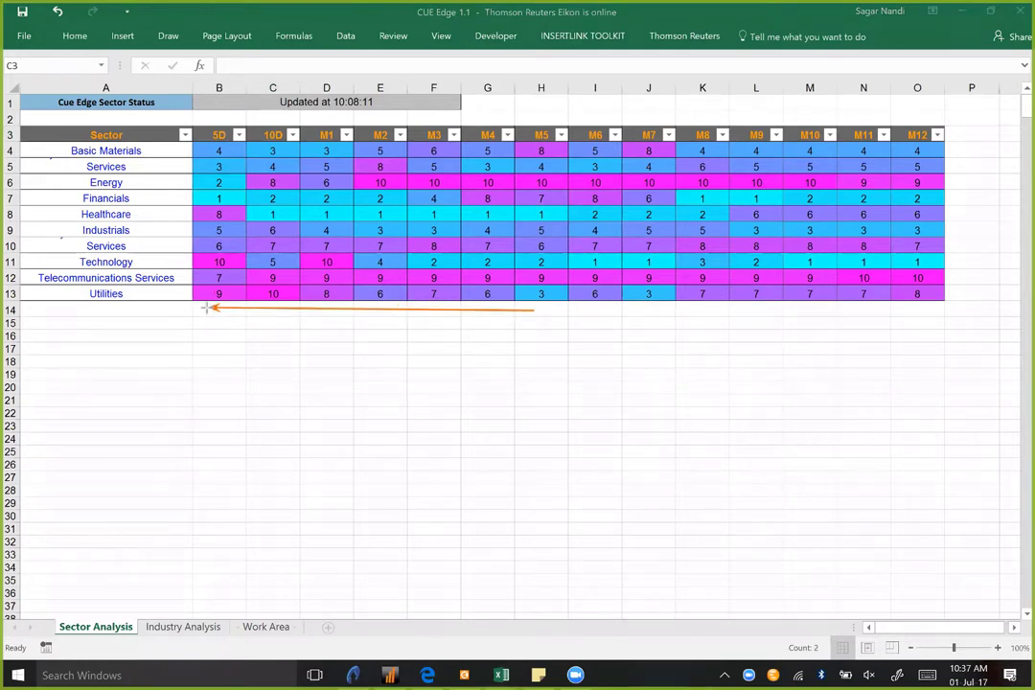
left_click_drag(205, 308, 204, 311)
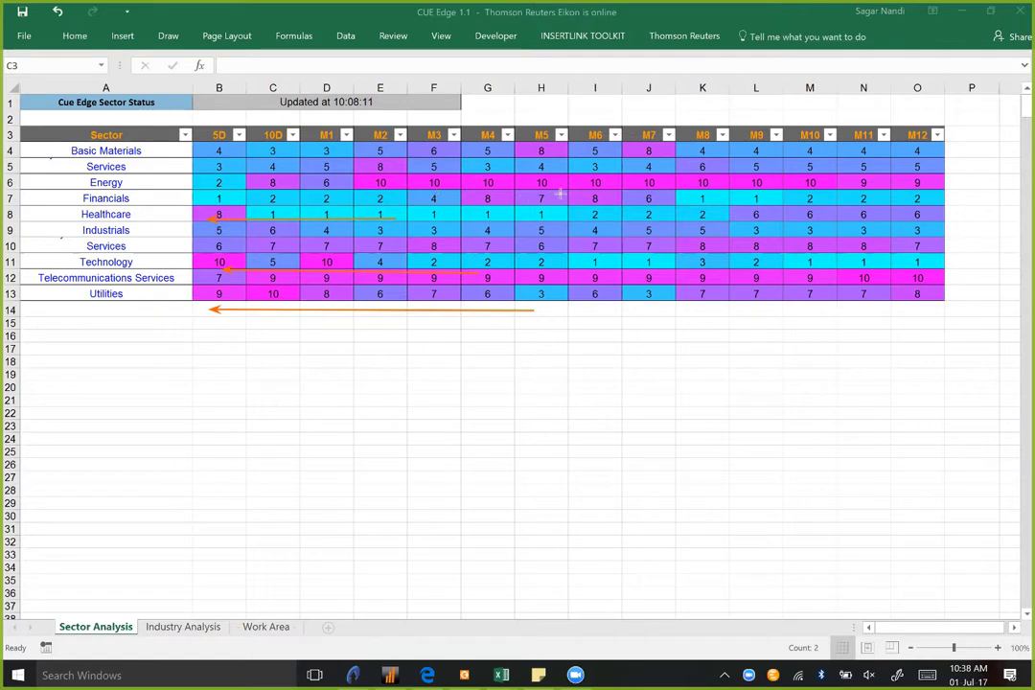
left_click_drag(573, 189, 209, 189)
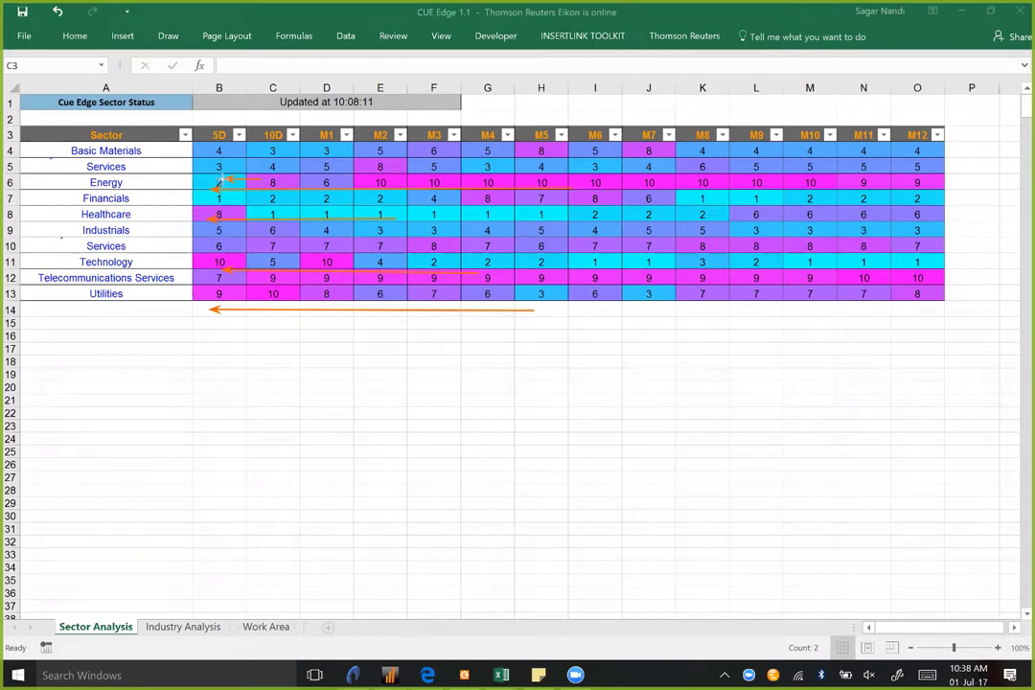
left_click_drag(260, 180, 226, 179)
left_click_drag(427, 153, 211, 156)
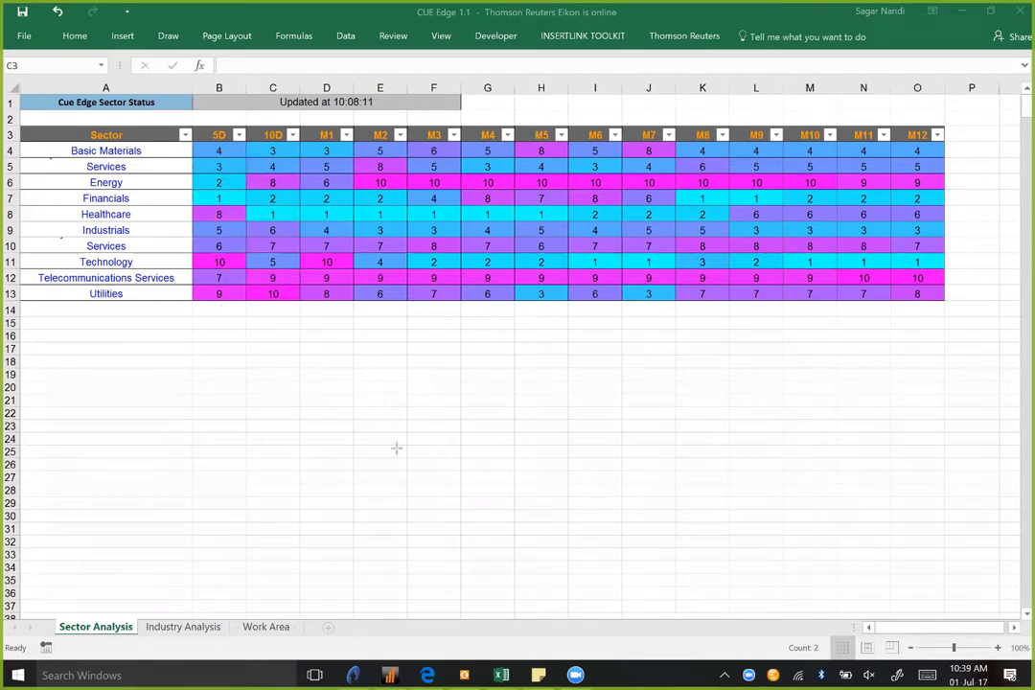
Show all rows of the Industry Analysis sheet, mark the Clothing & Accessories and Construction & Materials rank trends with arrows, and clear them
left_click(183, 627)
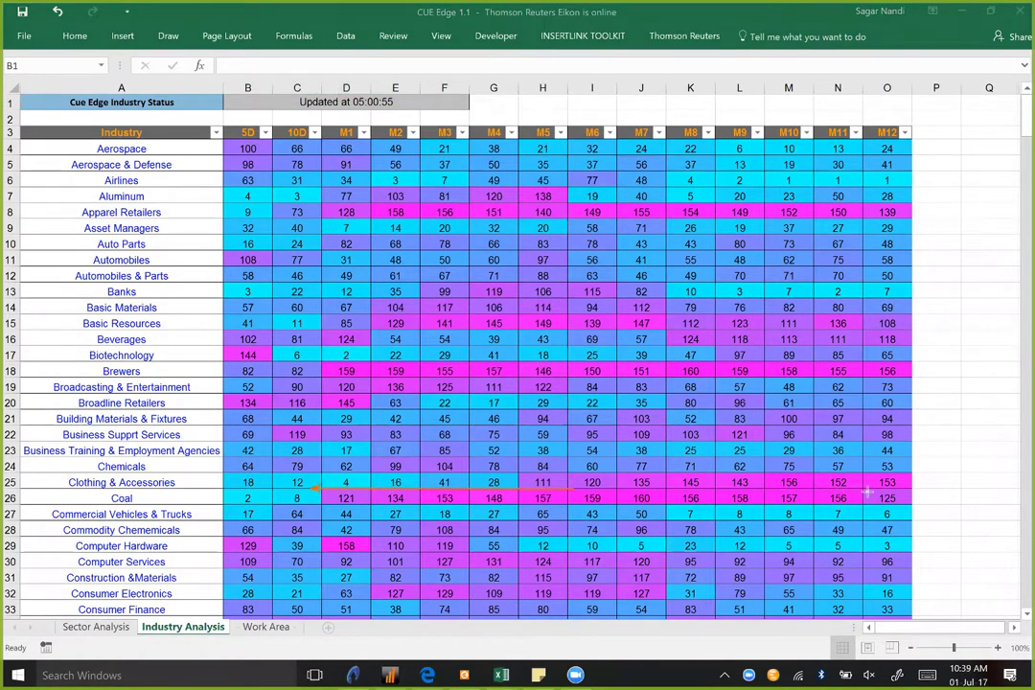
left_click_drag(867, 491, 230, 482)
key("e")
left_click_drag(53, 563, 64, 570)
left_click_drag(709, 581, 230, 584)
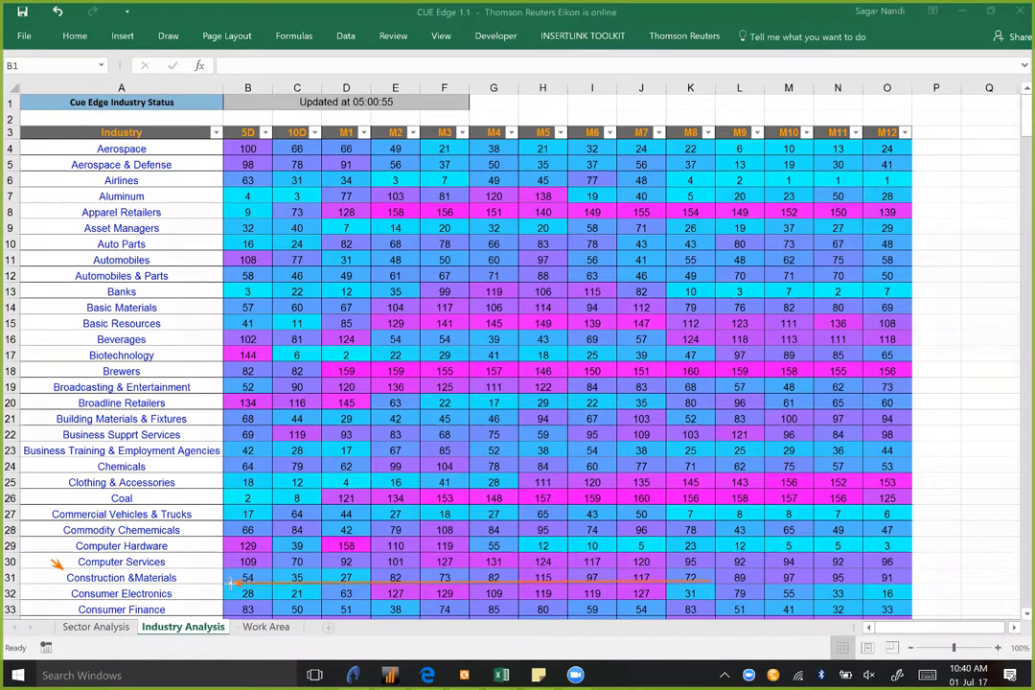
key("Escape")
Filter the Industry column to the Personal industries and mark the Personal Goods rank trend toward 5D with an arrow
left_click(216, 132)
type("per")
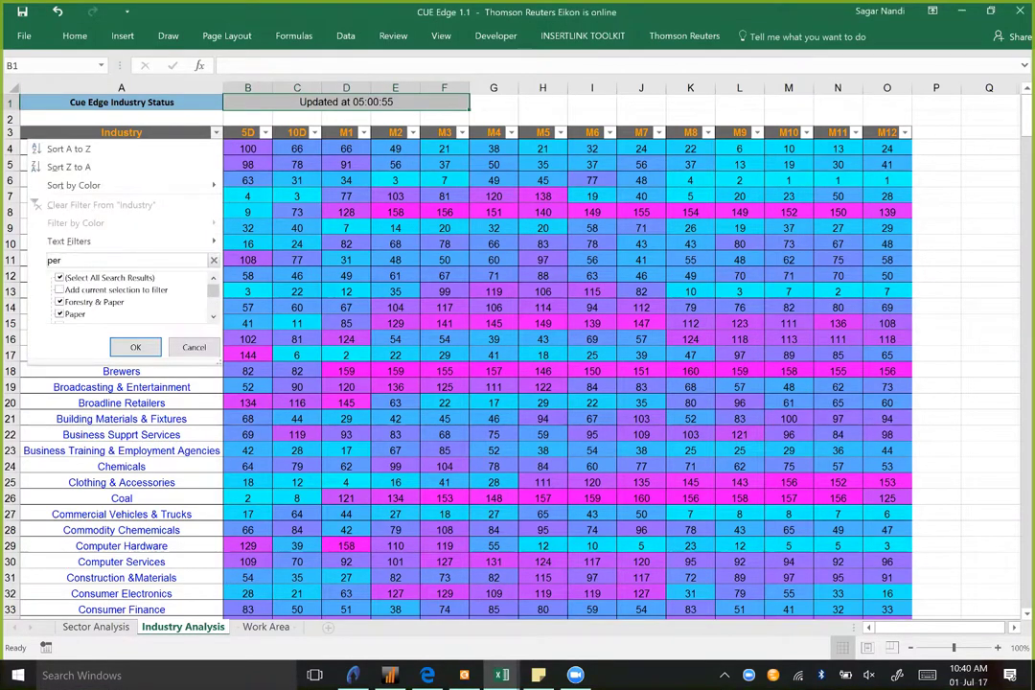
key("Return")
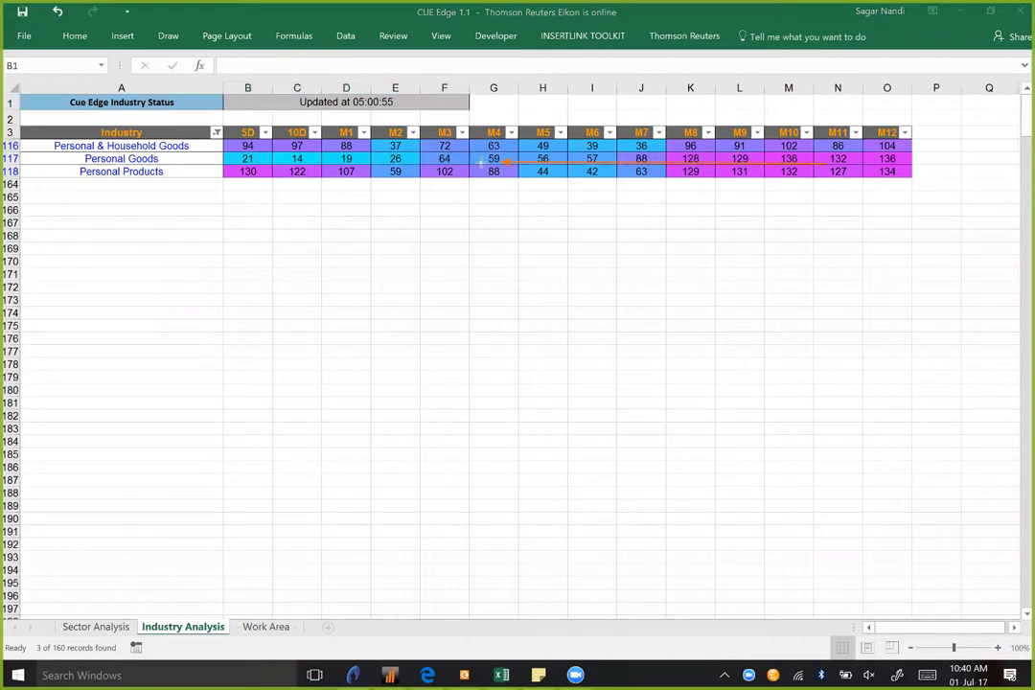
left_click_drag(822, 164, 257, 165)
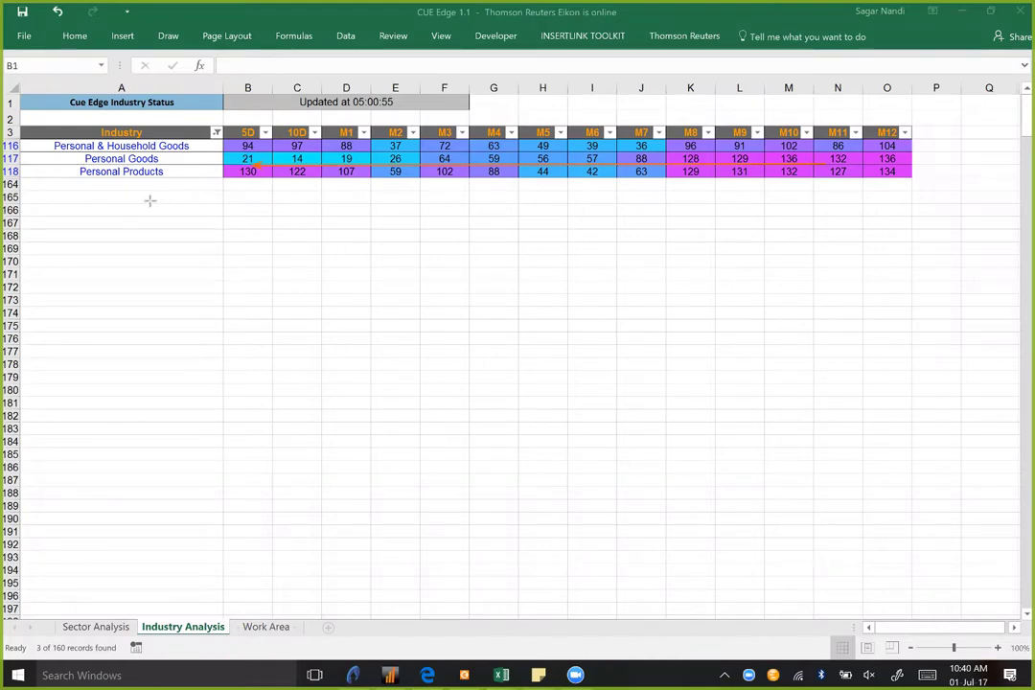
Filter the Industry column by the search text "indus"
left_click(217, 133)
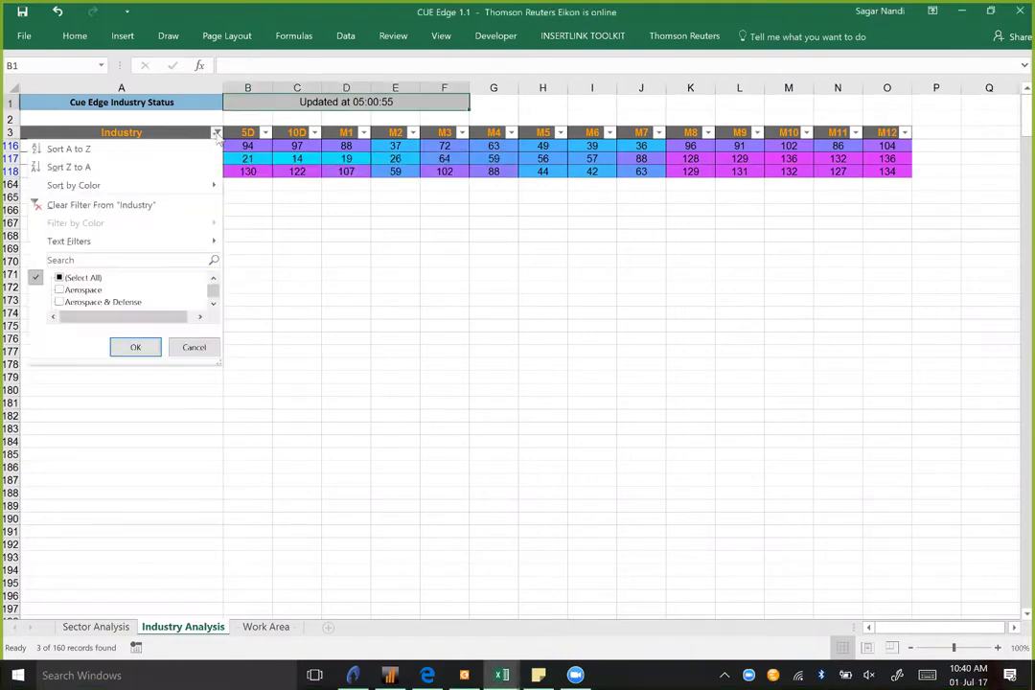
left_click(134, 261)
type("indus")
key("Return")
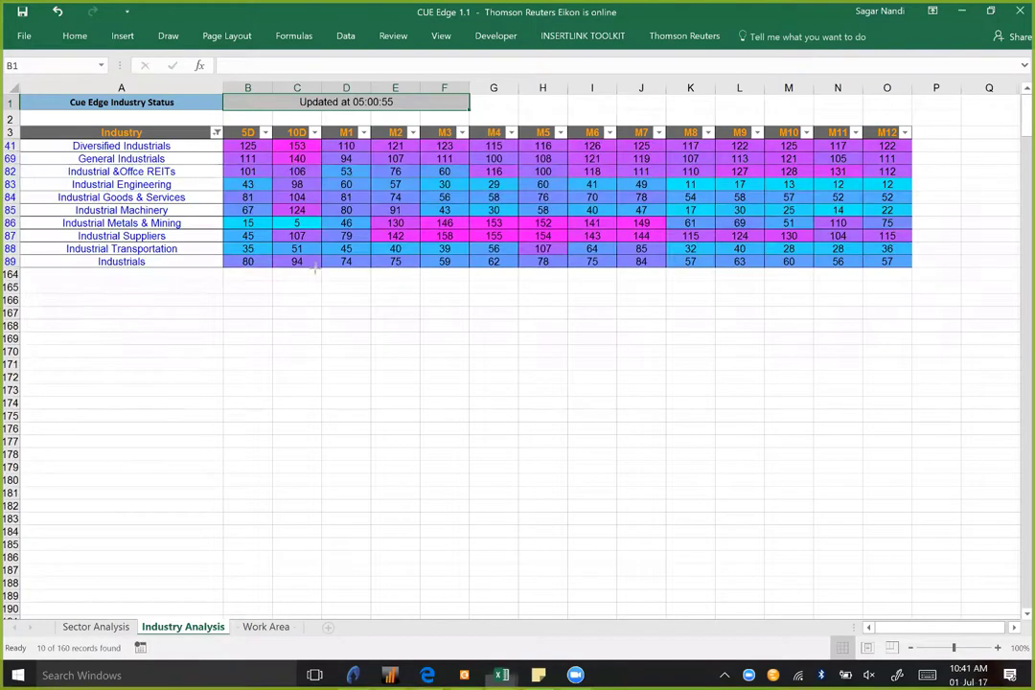
Mark the rank trends toward 5D across the filtered industrial industries, including Industrials, Transportation, Suppliers and Metals & Mining, with arrows
left_click_drag(401, 271, 242, 271)
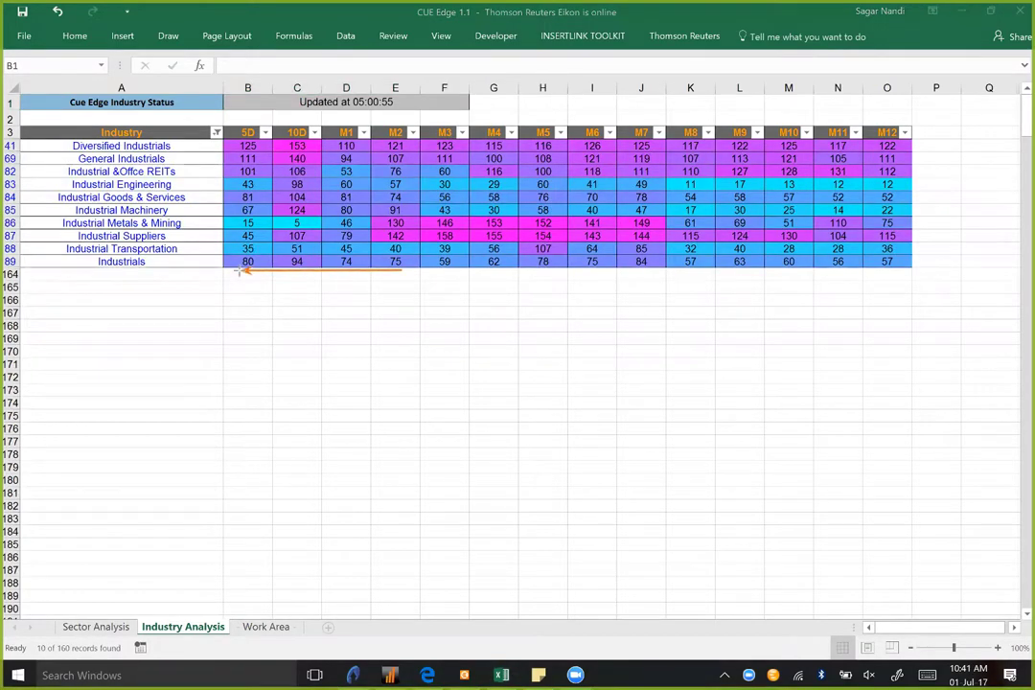
left_click_drag(488, 251, 232, 253)
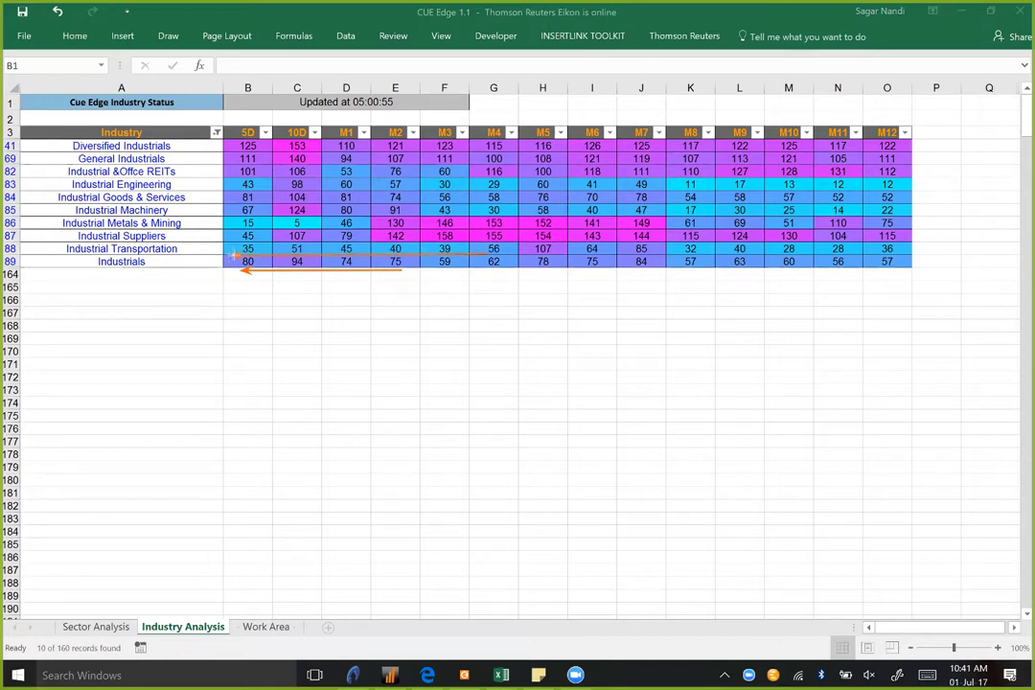
left_click_drag(330, 242, 235, 241)
left_click_drag(408, 226, 259, 228)
mouse_move(280, 197)
left_mouse_down()
mouse_move(250, 198)
mouse_move(261, 186)
left_mouse_up()
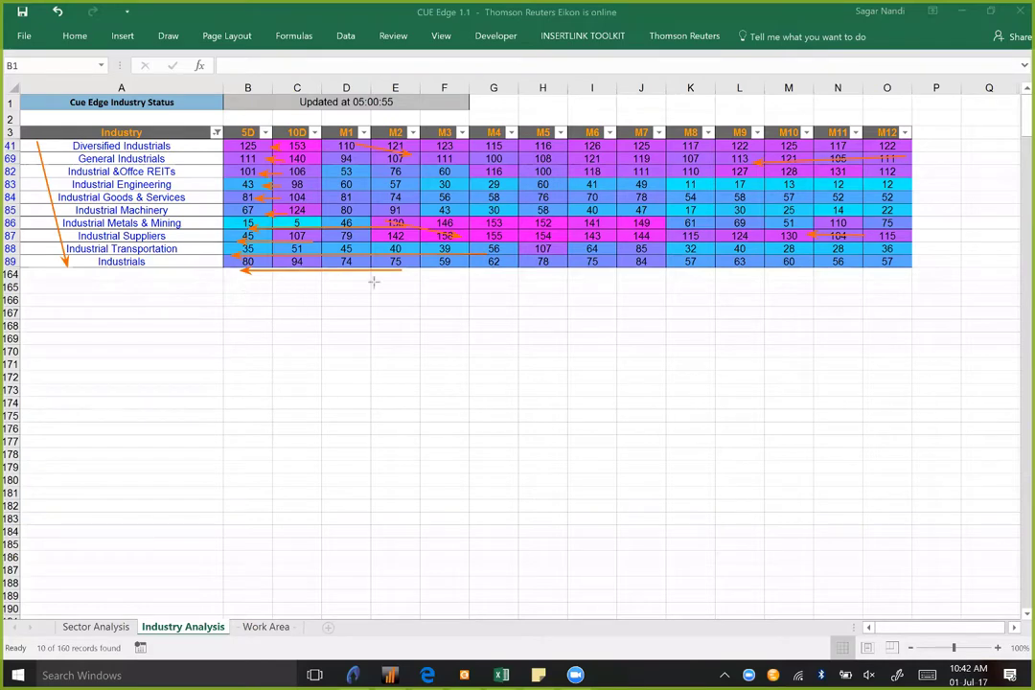
Filter the Industry column to the utilities industries and mark their names and rank trends toward 5D with arrows
left_click(216, 132)
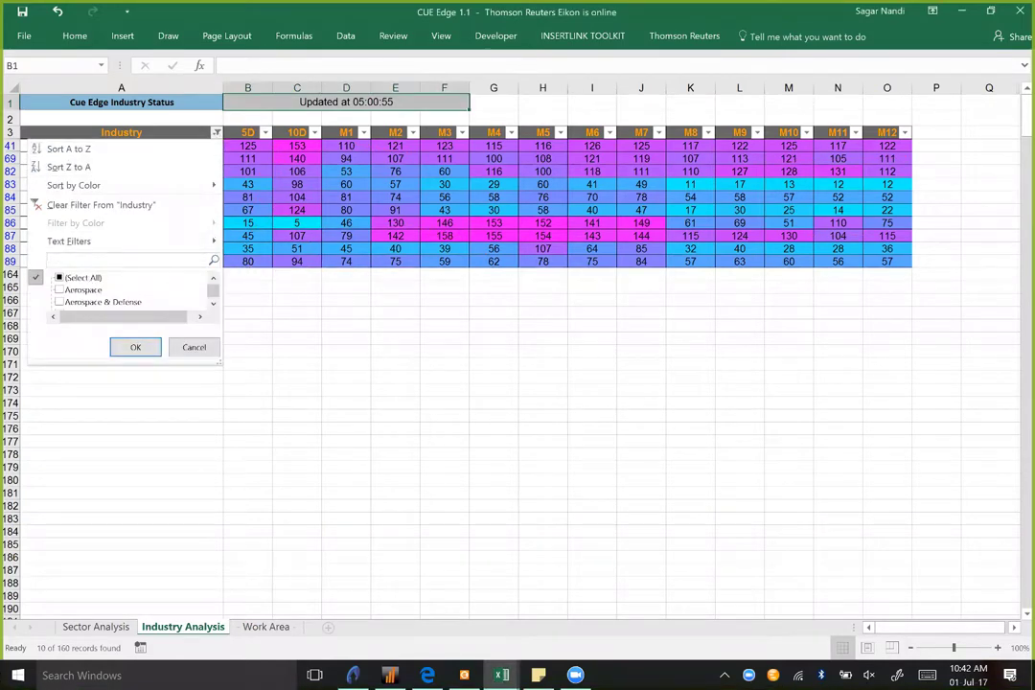
key("Return")
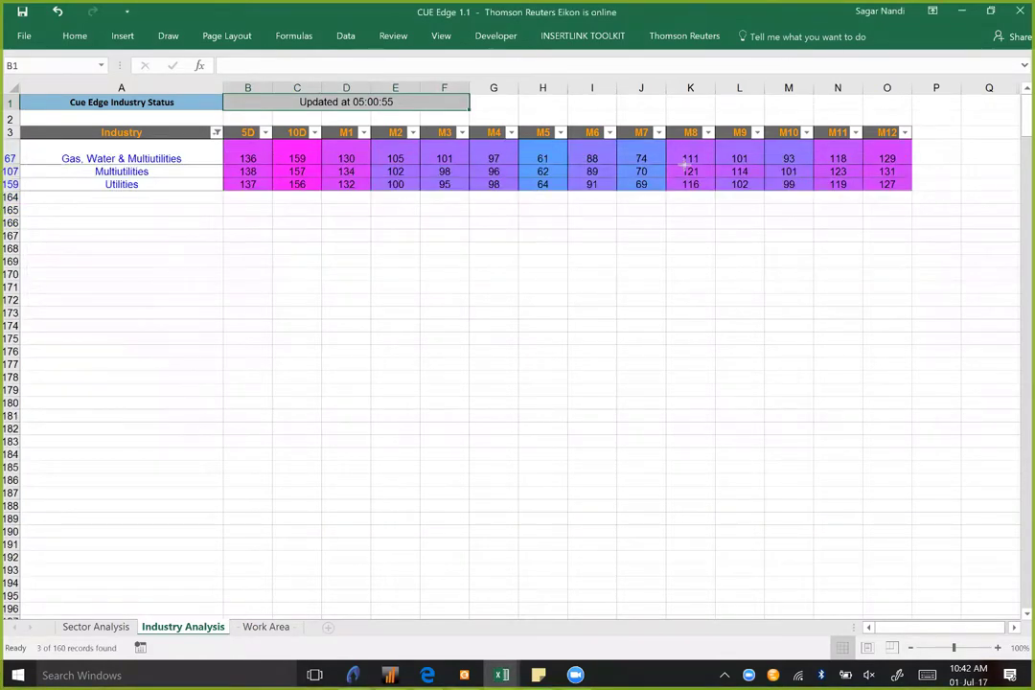
key("ctrl+2")
left_click_drag(682, 163, 278, 163)
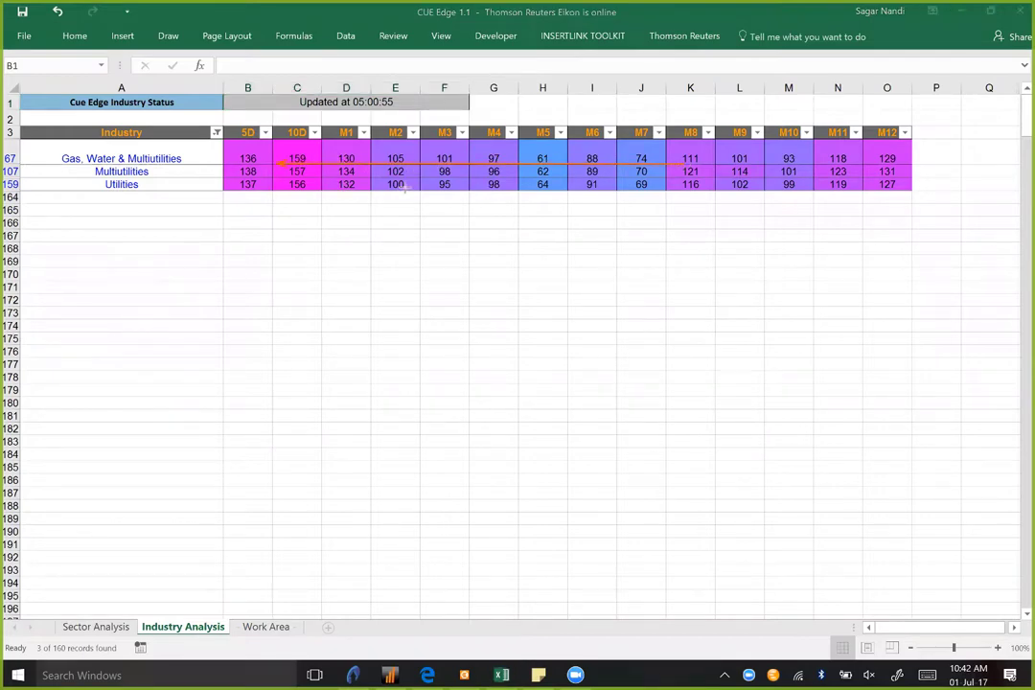
left_click_drag(175, 145, 201, 182)
left_click_drag(610, 193, 245, 193)
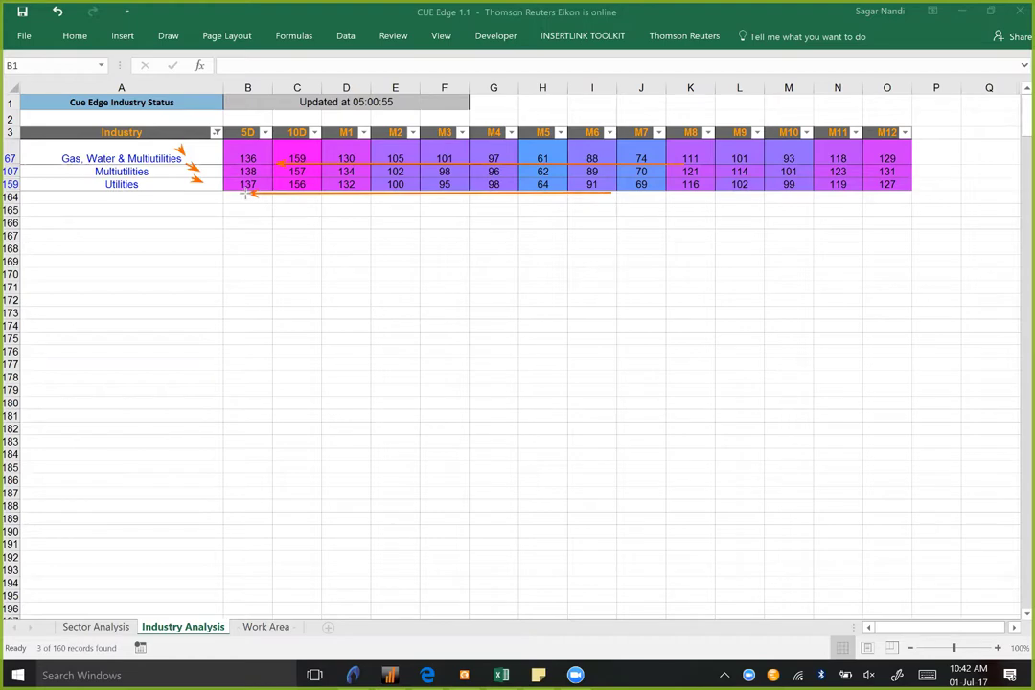